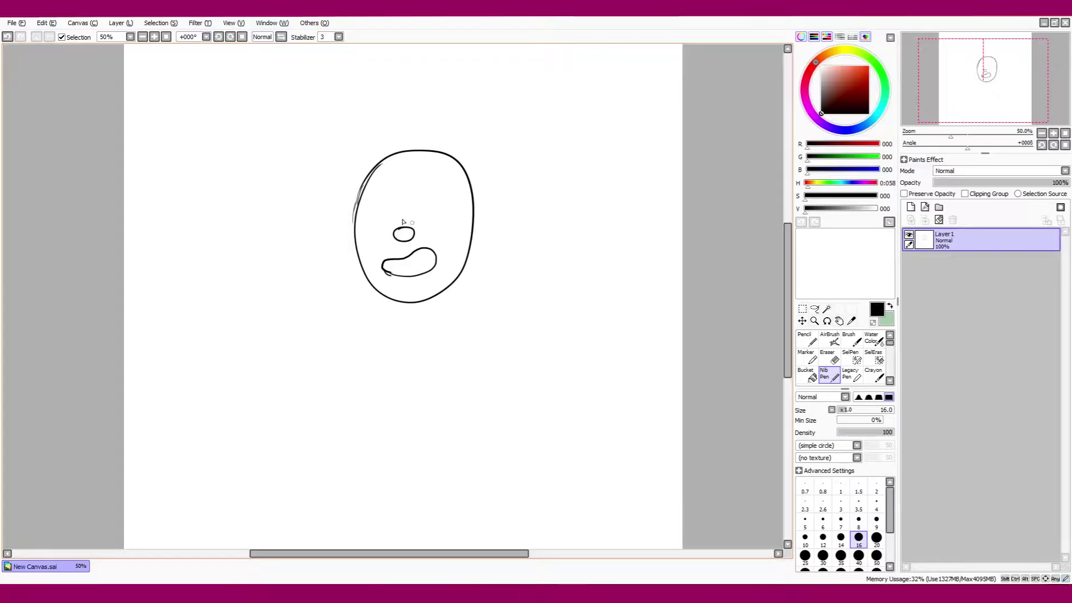
- Nudge the nose and mouth into place and draw a round eye on the face's right side with the Nib Pen
scroll(432, 168, up, 2)
drag(422, 336, 426, 349)
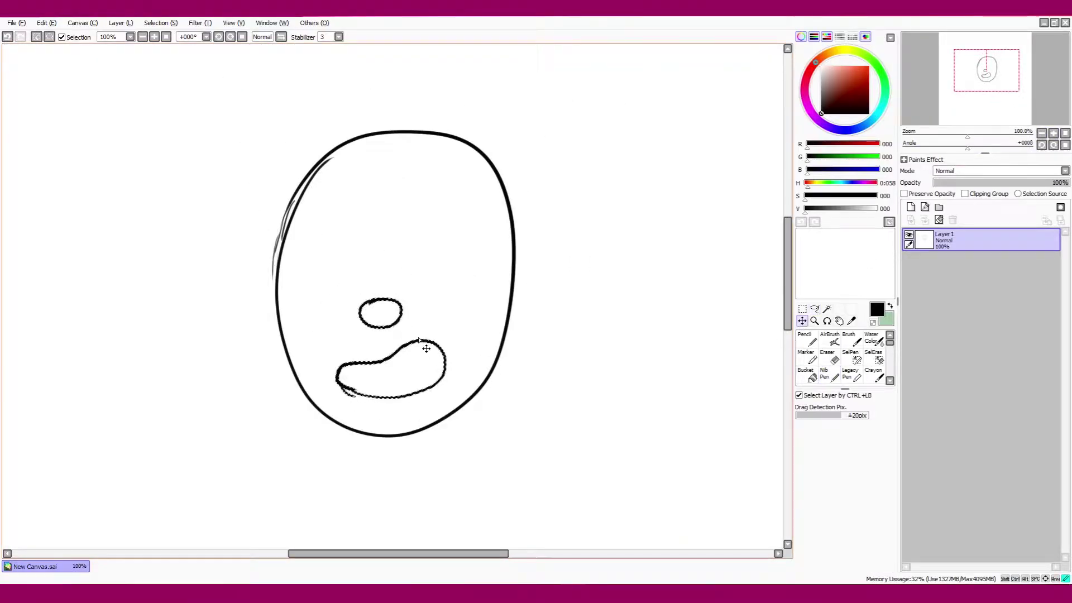
key(n)
drag(450, 241, 416, 221)
- Duplicate the selected eye circle and position the two copies as a pair on either side of the nose
key(m)
key(ctrl+t)
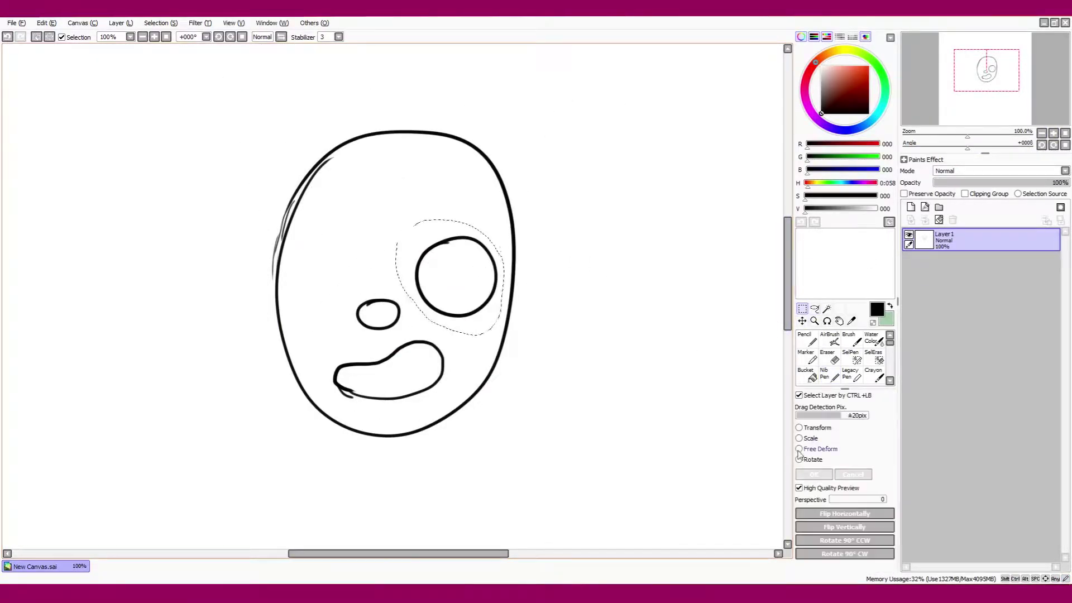
drag(471, 275, 320, 274)
click(815, 474)
key(ctrl+c)
key(ctrl+v)
- Add a solid pupil to each eye and draw two eyebrows with the Nib Pen at size 20
key(n)
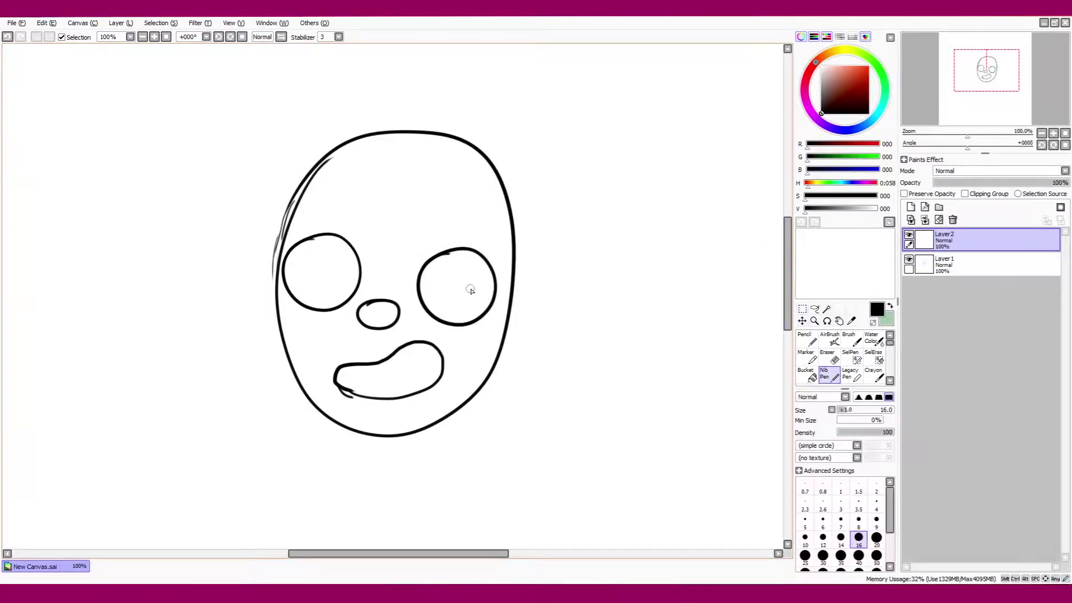
key(bracketright)
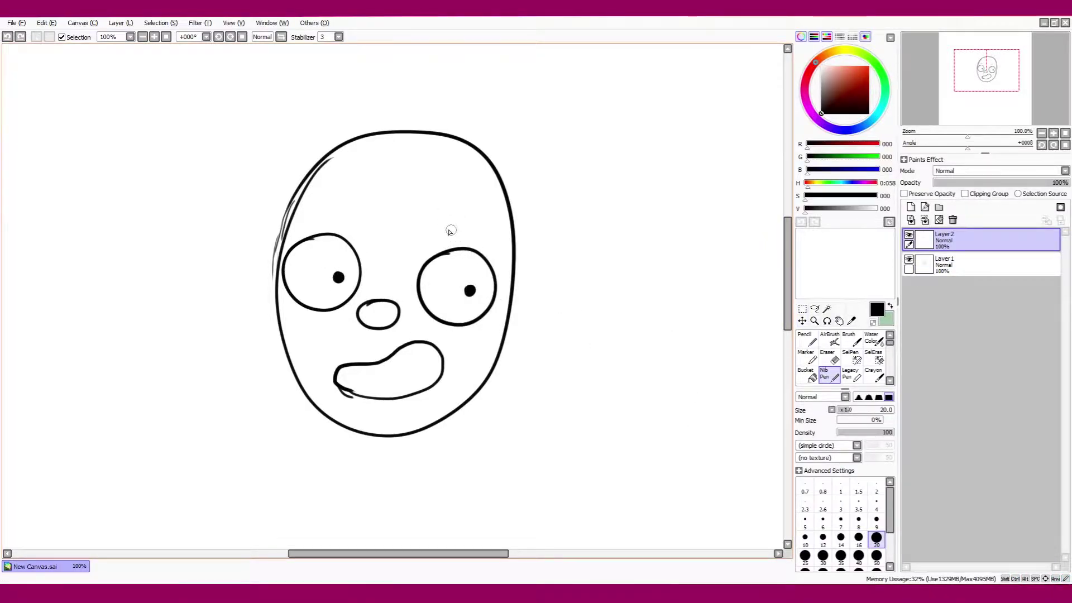
drag(447, 223, 441, 225)
drag(324, 200, 313, 199)
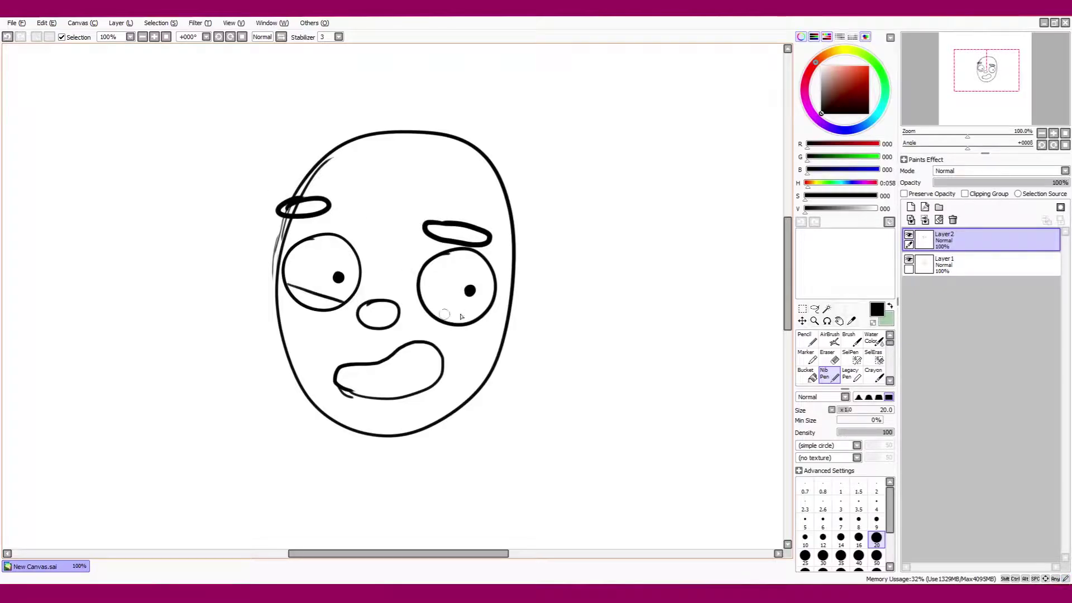
- Undo the line across the left eye and draw a curved tongue inside the mouth with the Nib Pen at size 14
key(bracketleft)
key(bracketleft)
key(ctrl+z)
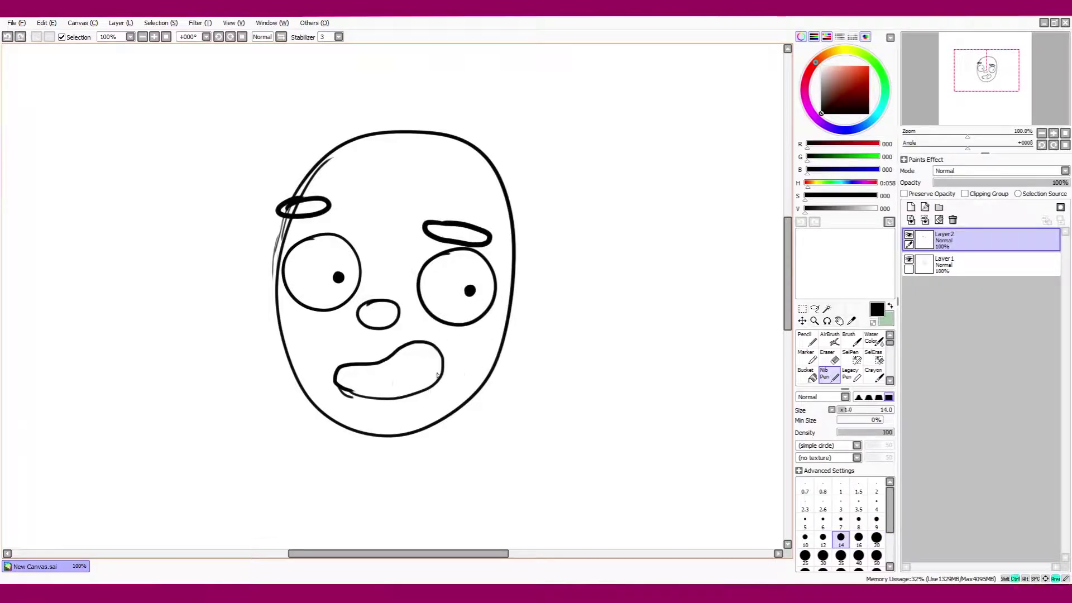
drag(438, 375, 371, 385)
key(ctrl+z)
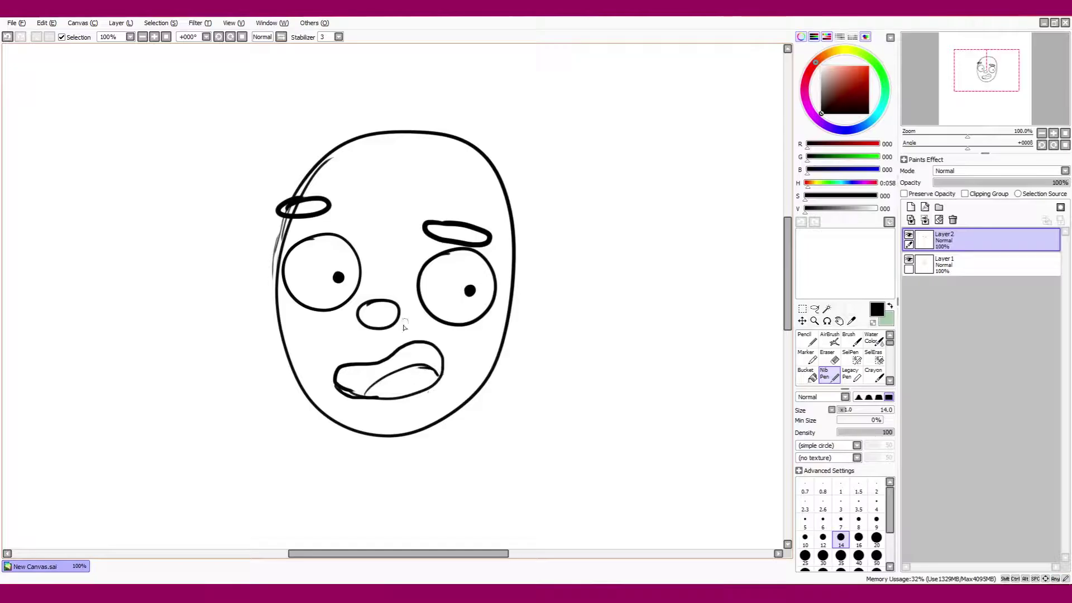
- Lasso the nose, move it slightly down, and merge Layer2 into Layer1
key(l)
drag(417, 317, 383, 306)
key(m)
key(ctrl+d)
key(ctrl+e)
key(n)
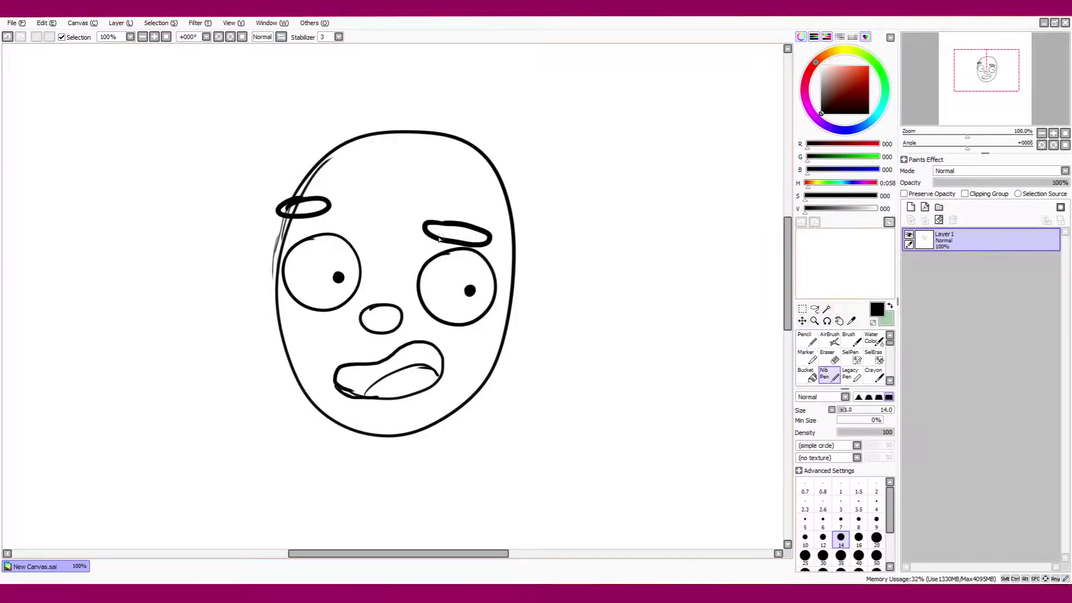
- Lasso the eyes, nose, mouth and right eyebrow together and move them lower on the face
key(l)
drag(462, 203, 469, 204)
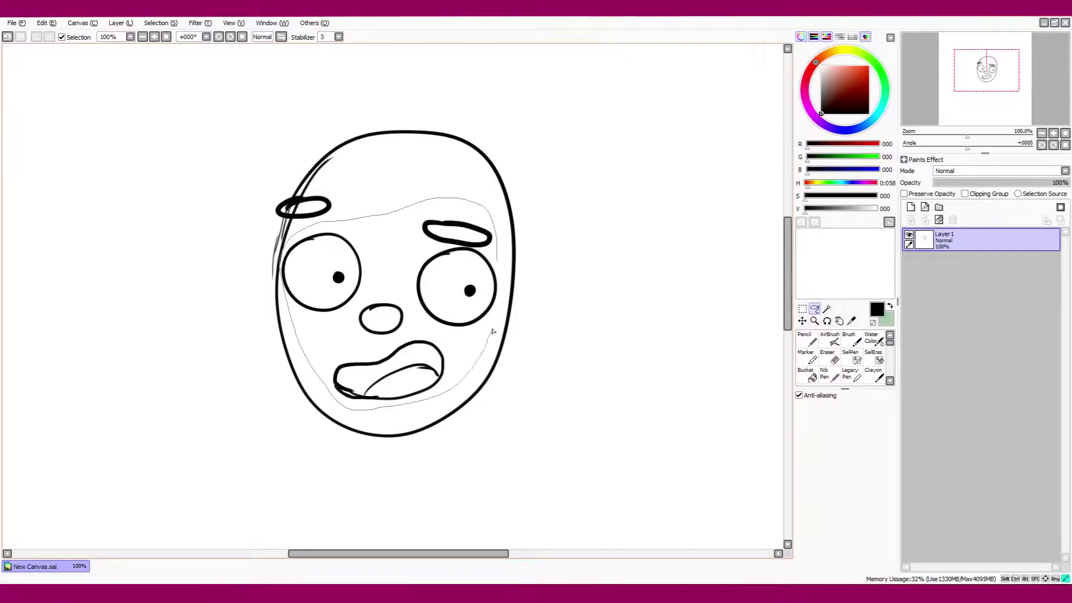
key(m)
drag(385, 281, 388, 296)
key(ctrl+d)
key(n)
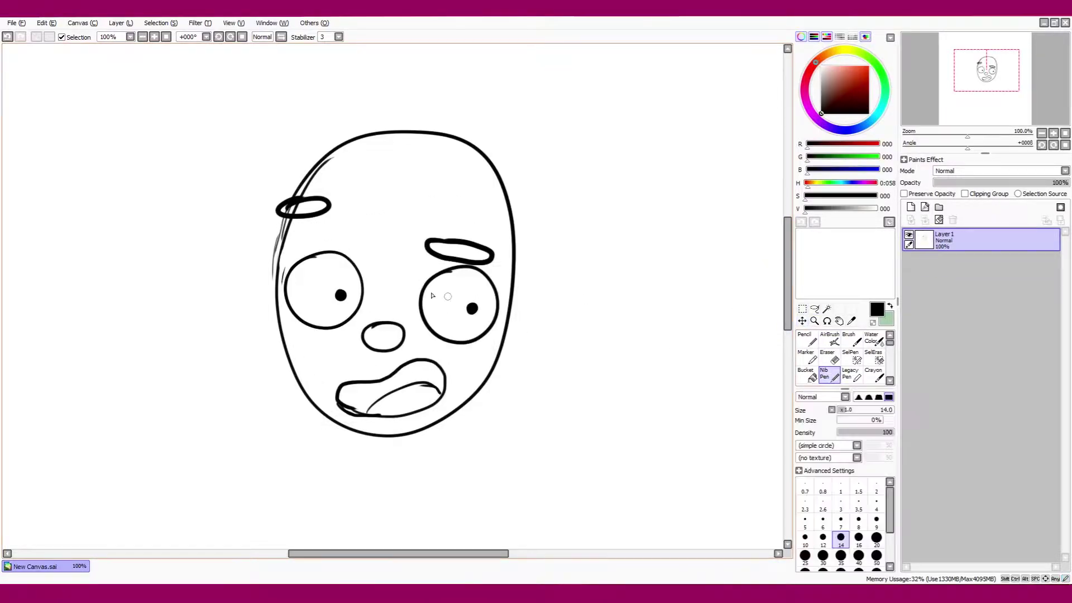
- Try repositioning the left eyebrow, undo the move, and erase that eyebrow instead
key(l)
drag(271, 191, 274, 194)
key(m)
mouse_move(341, 211)
mouse_down()
mouse_move(342, 237)
mouse_move(306, 211)
mouse_up()
key(ctrl+z)
key(ctrl+d)
key(e)
key(n)
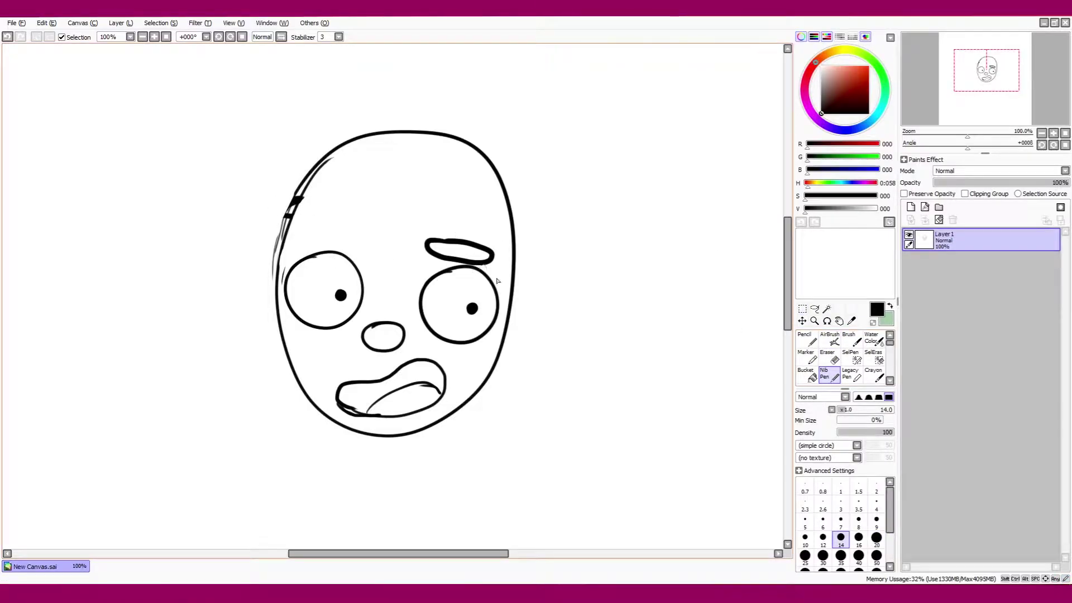
- Select the right eyebrow and rotate it so its outer end tilts upward
key(m)
drag(499, 279, 421, 227)
key(ctrl+t)
drag(493, 235, 485, 226)
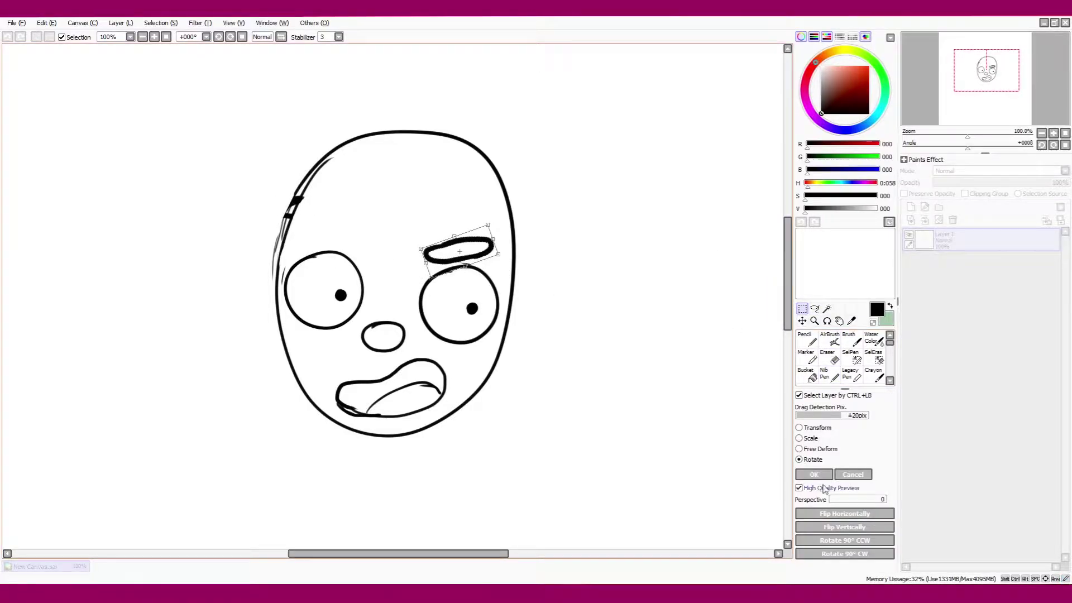
click(814, 474)
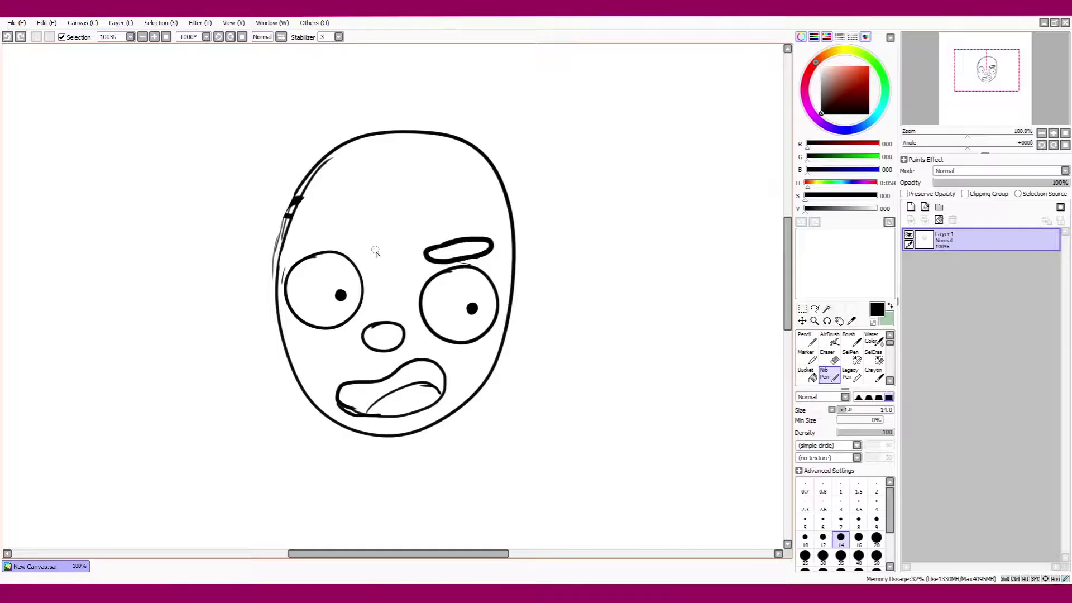
- Undo a trial stroke for the left eyebrow and erase the right eyebrow
drag(366, 245, 305, 218)
key(ctrl+z)
key(e)
mouse_move(425, 254)
mouse_down()
mouse_move(438, 240)
mouse_move(423, 249)
mouse_up()
- Sketch the left sideburn, the front hair tufts and the top outline of the hair with the Nib Pen at size 14
key(n)
drag(275, 310, 276, 221)
drag(330, 233, 226, 223)
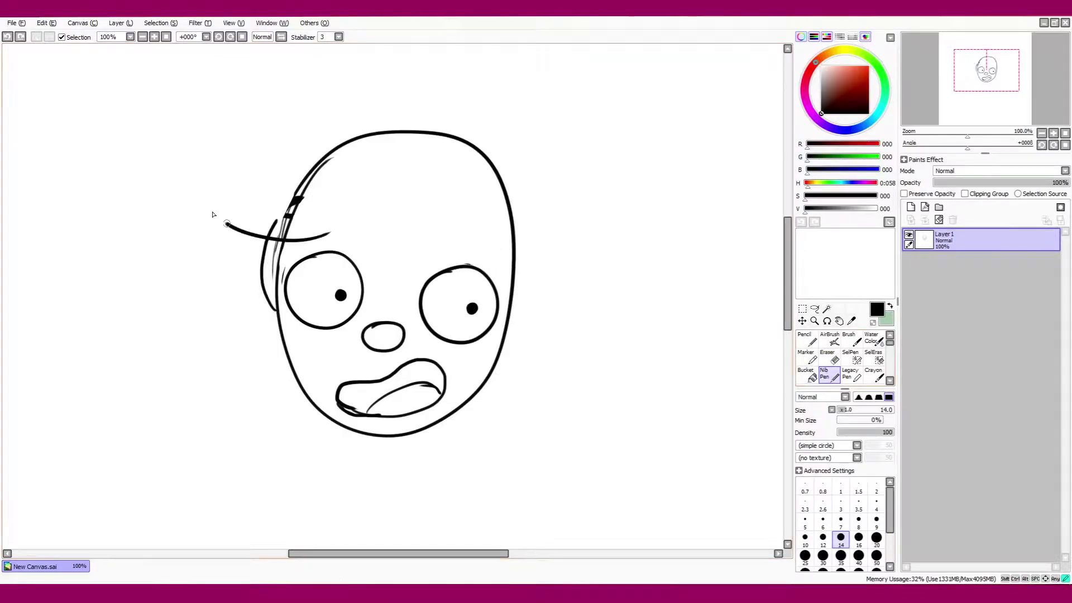
drag(322, 211, 208, 197)
mouse_move(305, 196)
mouse_down()
mouse_move(279, 167)
mouse_move(356, 128)
mouse_up()
drag(326, 150, 472, 120)
drag(413, 155, 430, 153)
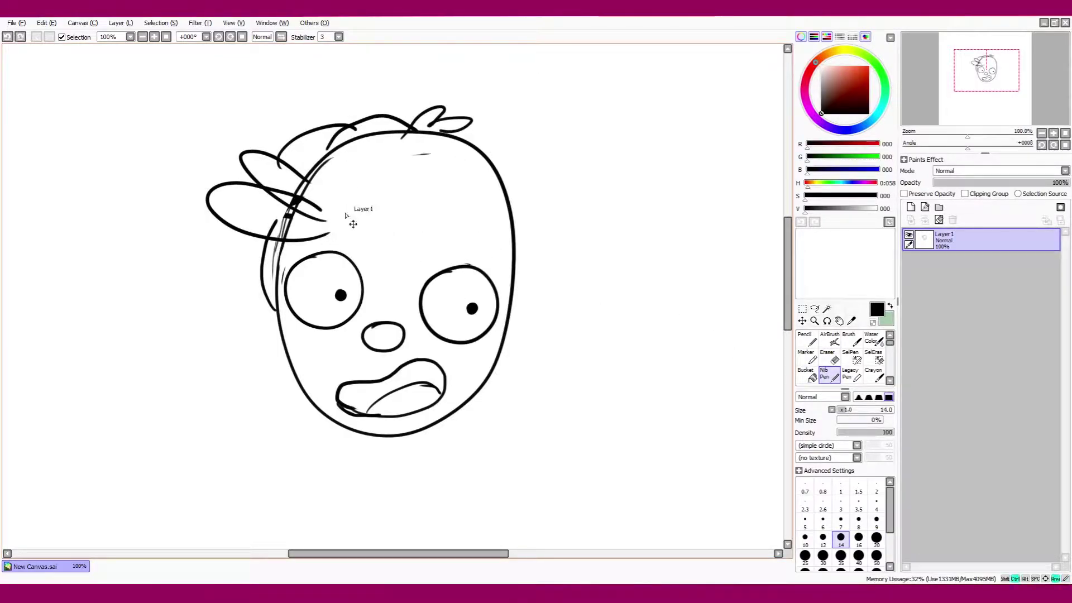
- Reinforce the swept front quiff and the small tuft above it with repeated strokes extending over the forehead
drag(329, 234, 383, 211)
mouse_move(334, 208)
mouse_down()
mouse_move(248, 180)
mouse_move(318, 230)
mouse_up()
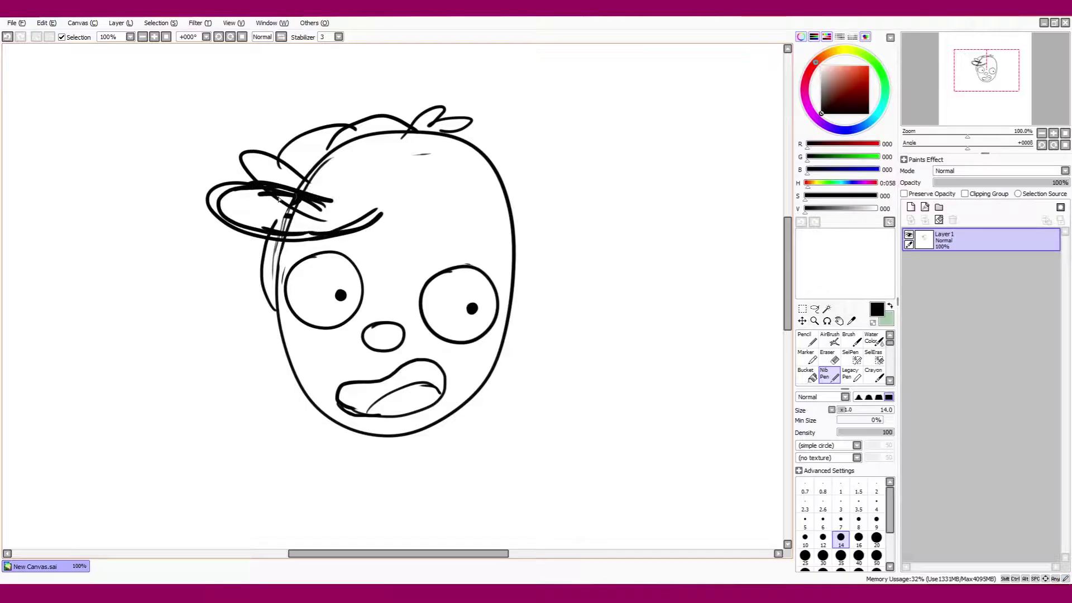
drag(330, 174, 222, 184)
mouse_move(263, 195)
mouse_down()
mouse_move(322, 229)
mouse_move(263, 186)
mouse_move(363, 191)
mouse_up()
drag(340, 235, 372, 226)
mouse_move(312, 176)
mouse_down()
mouse_move(238, 140)
mouse_move(324, 180)
mouse_up()
- Draw the fringe across the forehead and the hair down both sides of the head, undoing the unwanted strokes
mouse_move(347, 239)
mouse_down()
mouse_move(471, 222)
mouse_move(505, 323)
mouse_move(527, 223)
mouse_up()
key(ctrl+z)
key(ctrl+z)
mouse_move(525, 226)
mouse_down()
mouse_move(509, 159)
mouse_move(442, 139)
mouse_up()
key(ctrl+z)
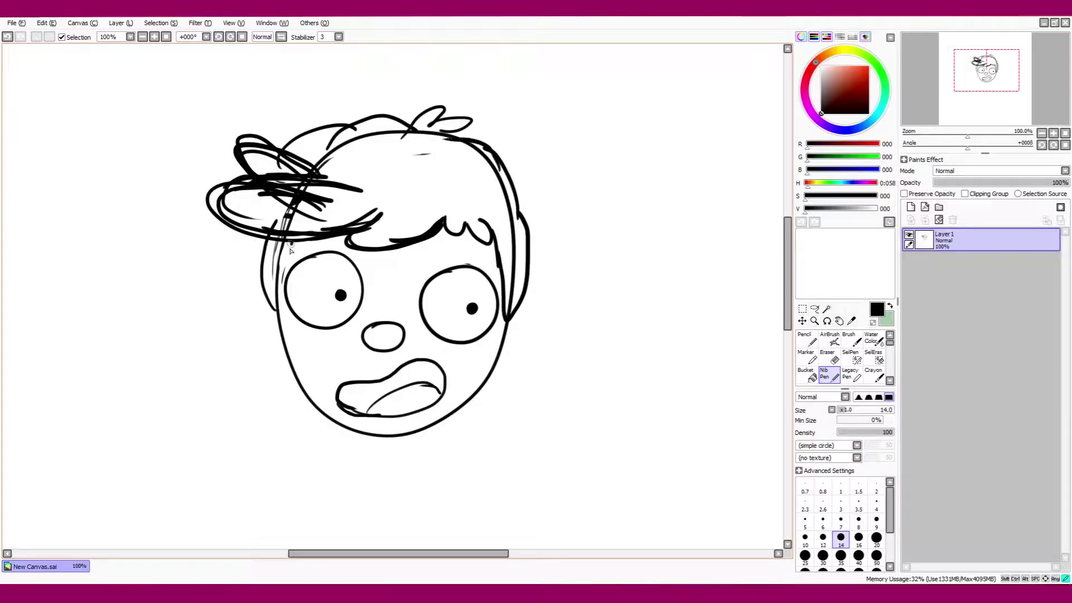
drag(289, 243, 279, 311)
- Erase the head outline and stray lines overlapping the hair, and add short strand lines with the Nib Pen
key(e)
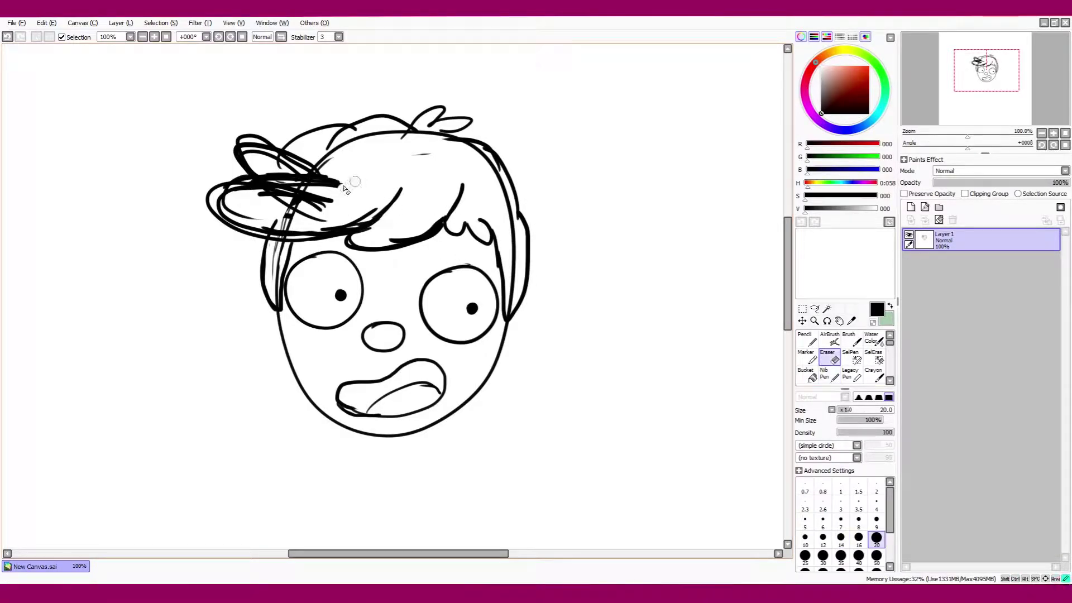
drag(352, 188, 293, 215)
drag(282, 166, 410, 148)
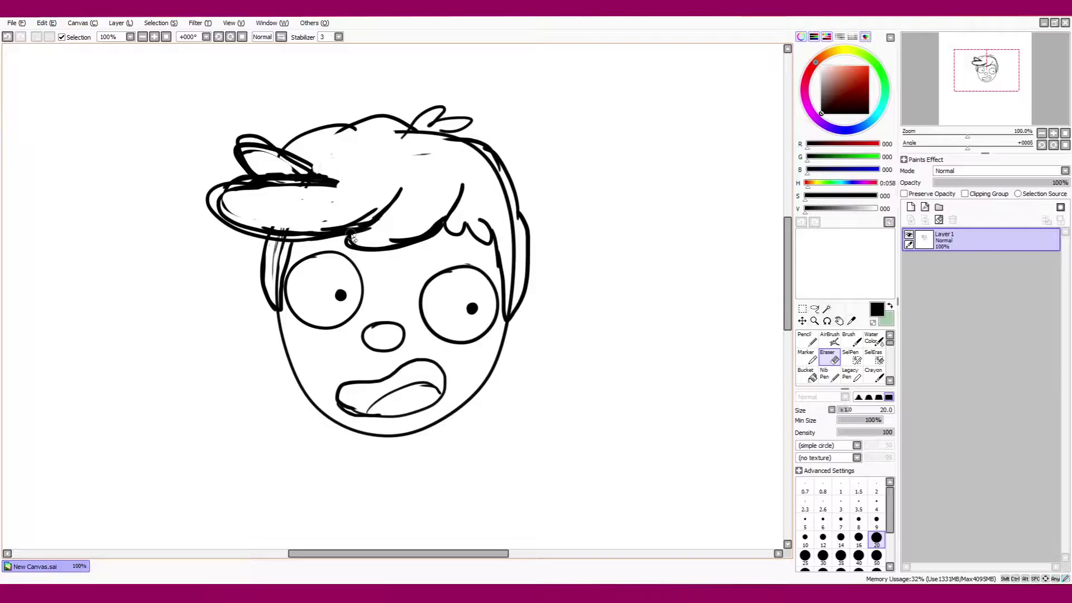
key(n)
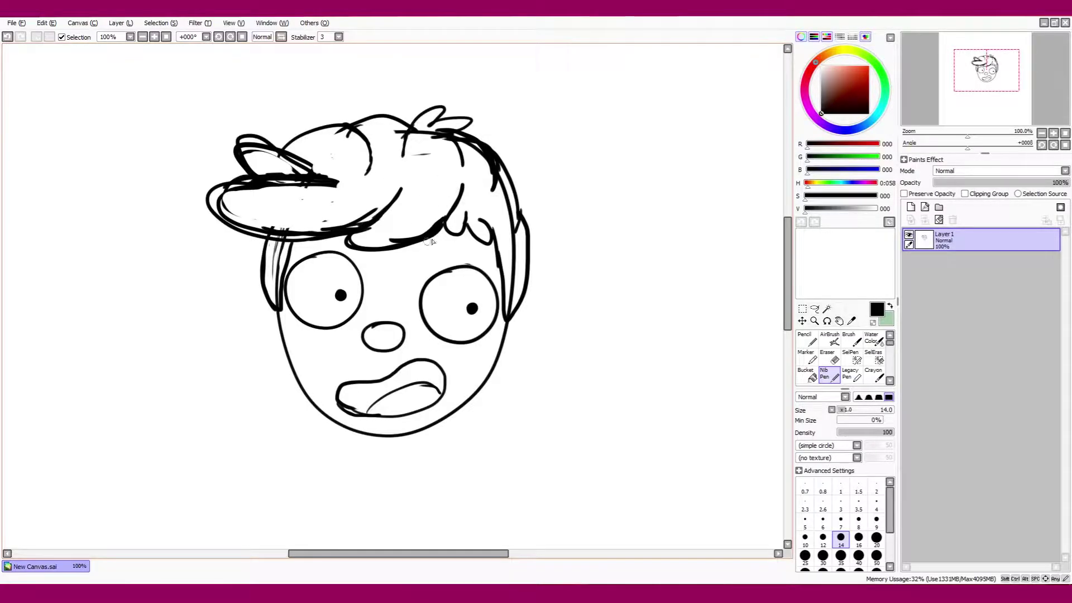
- Draw new eyebrows, a lower lid line in the left eye and a teeth line in the mouth with the Nib Pen at size 9
scroll(432, 241, down, 3)
scroll(432, 241, up, 4)
key(bracketleft)
key(bracketleft)
key(bracketleft)
mouse_move(539, 268)
mouse_down()
mouse_move(517, 270)
mouse_move(539, 255)
mouse_up()
key(ctrl+z)
mouse_move(334, 254)
mouse_down()
mouse_move(396, 262)
mouse_move(402, 274)
mouse_up()
key(ctrl+z)
drag(291, 349, 365, 357)
mouse_move(503, 279)
mouse_down()
mouse_move(441, 150)
mouse_move(441, 218)
mouse_up()
- Lasso the right eyebrow and transform it to a flatter angle above the eye
key(m)
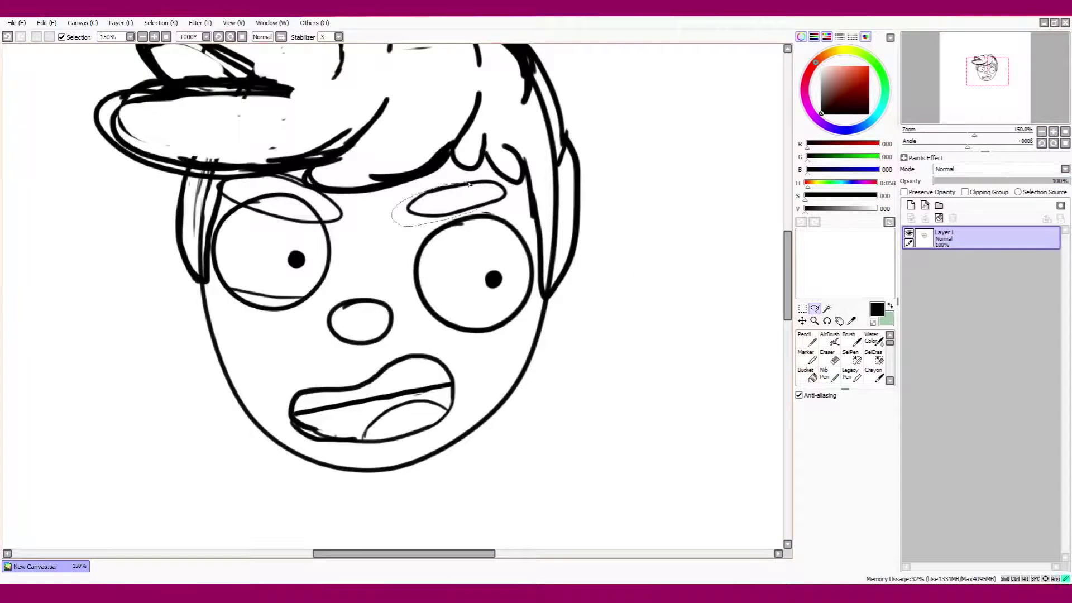
mouse_move(508, 178)
mouse_down()
mouse_move(400, 215)
mouse_move(520, 214)
mouse_move(493, 210)
mouse_move(496, 187)
mouse_up()
key(ctrl+t)
key(Return)
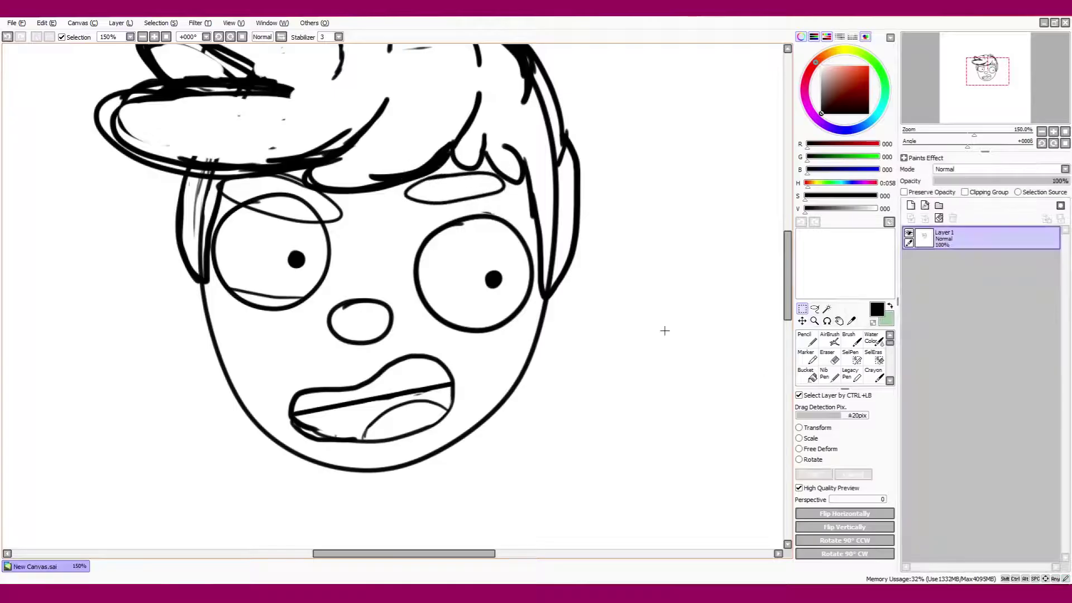
- Rework the right eye's upper and inner outline with the Nib Pen, undoing bad strokes and trimming the edge with the Eraser
click(1042, 131)
click(1042, 131)
click(1043, 131)
click(1052, 131)
click(1052, 131)
click(1052, 131)
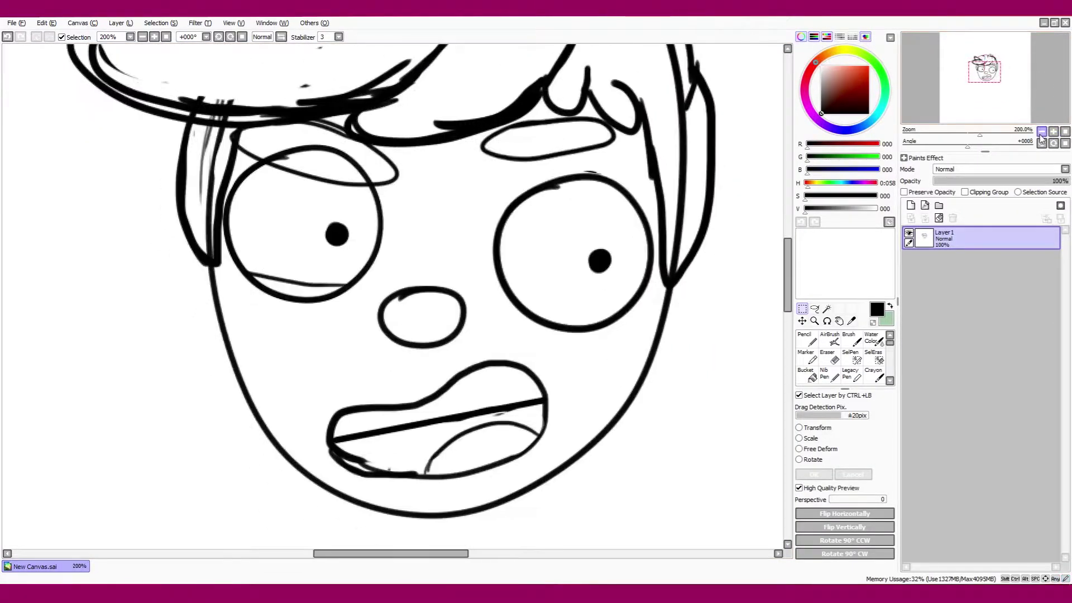
key(e)
key(n)
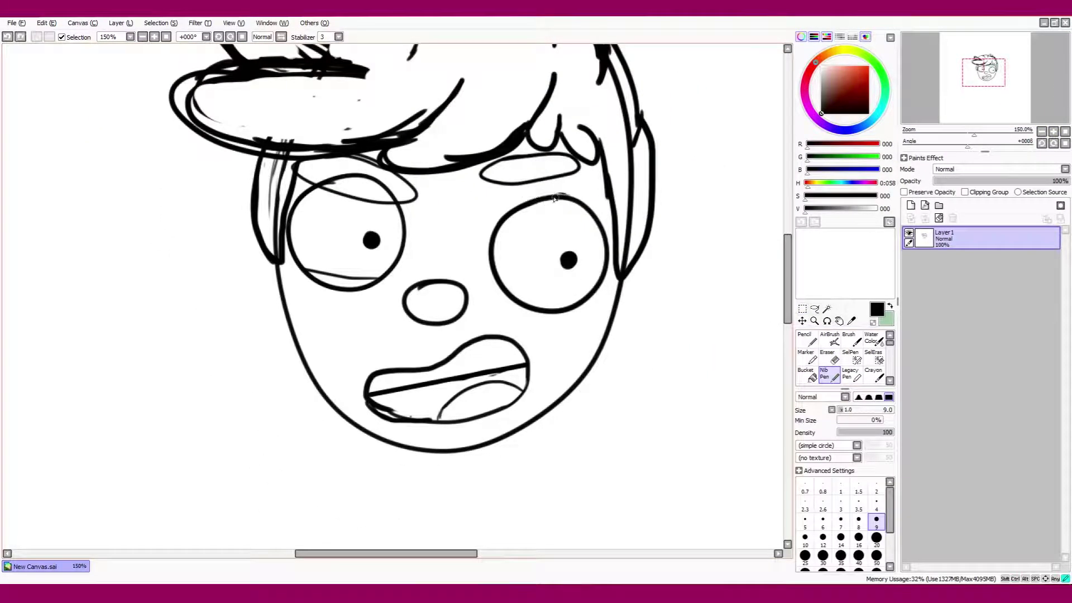
mouse_move(550, 196)
mouse_down()
mouse_move(497, 272)
mouse_move(514, 203)
mouse_move(494, 282)
mouse_up()
key(ctrl+z)
key(ctrl+z)
key(ctrl+z)
key(e)
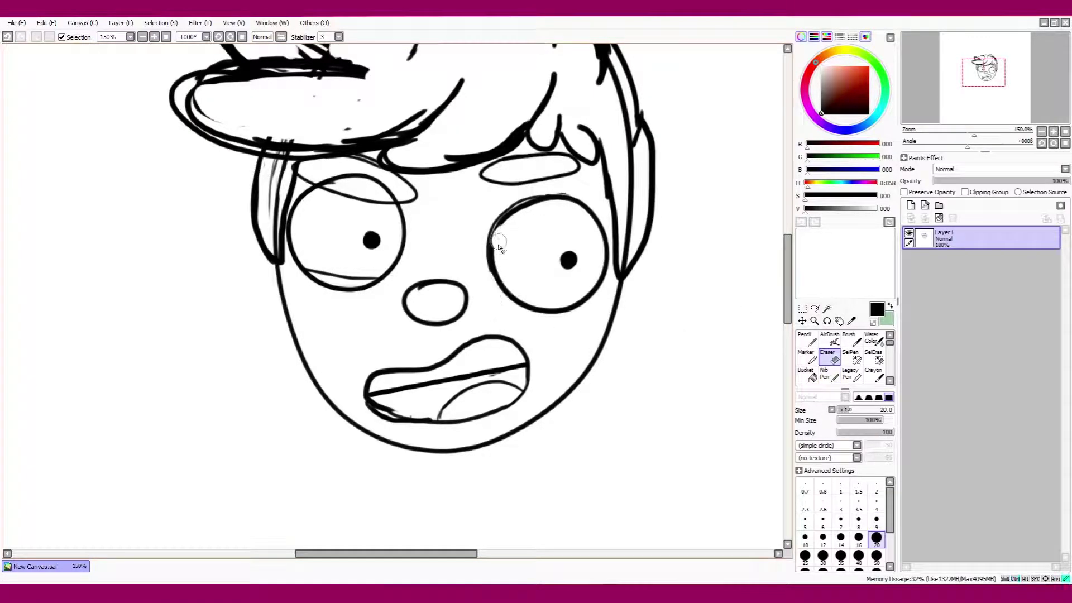
key(n)
key(e)
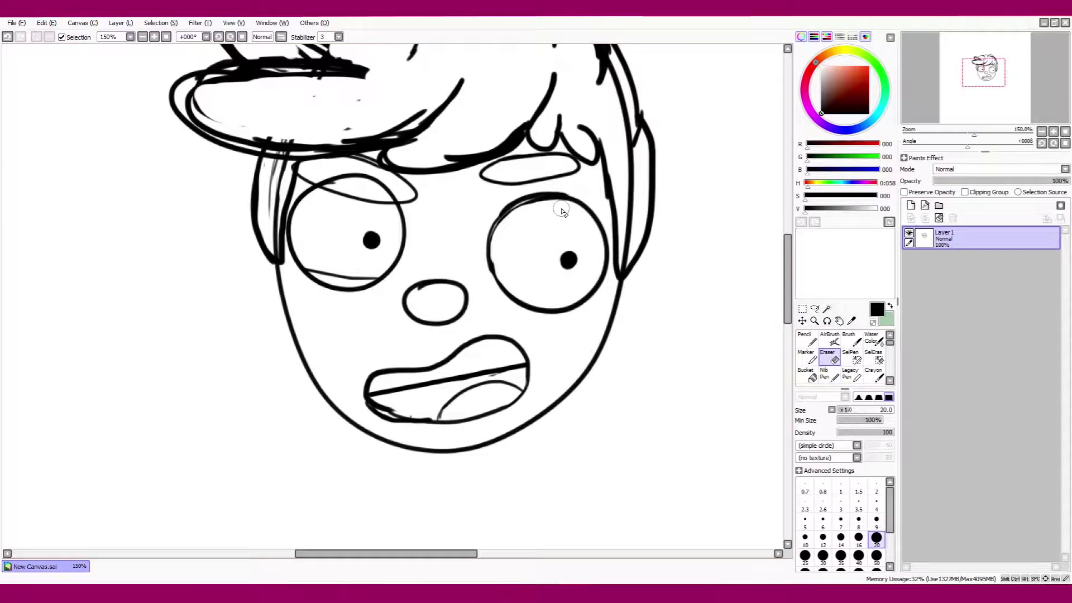
- Lasso the pupils and move them to the centres of the eyes
scroll(562, 210, down, 4)
click(1054, 132)
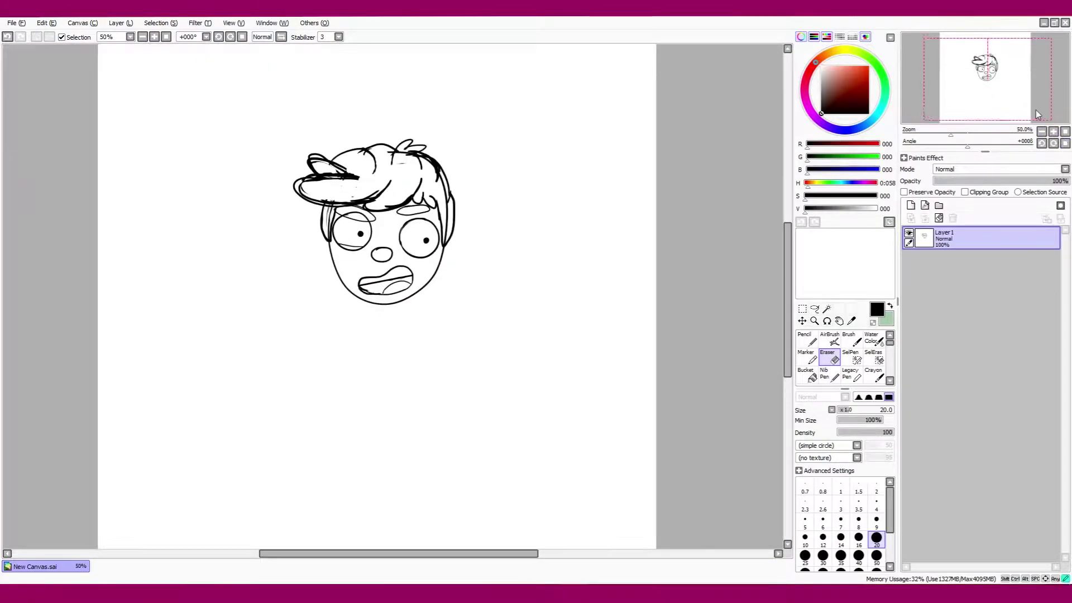
click(1054, 132)
click(1054, 132)
key(l)
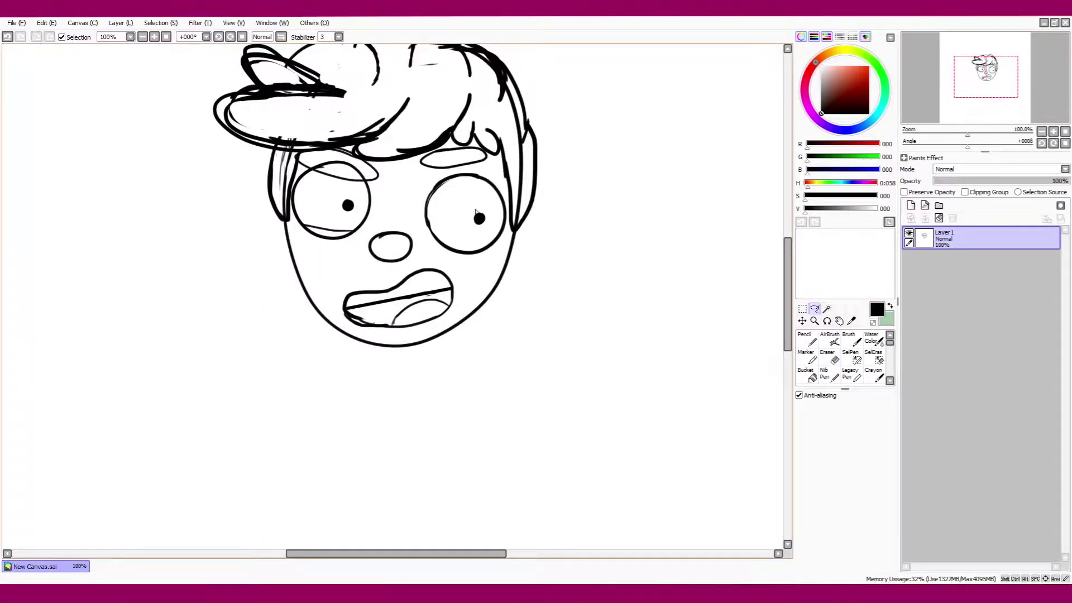
drag(346, 201, 345, 202)
key(ctrl)
drag(475, 262, 476, 261)
scroll(476, 260, down, 1)
drag(484, 318, 479, 308)
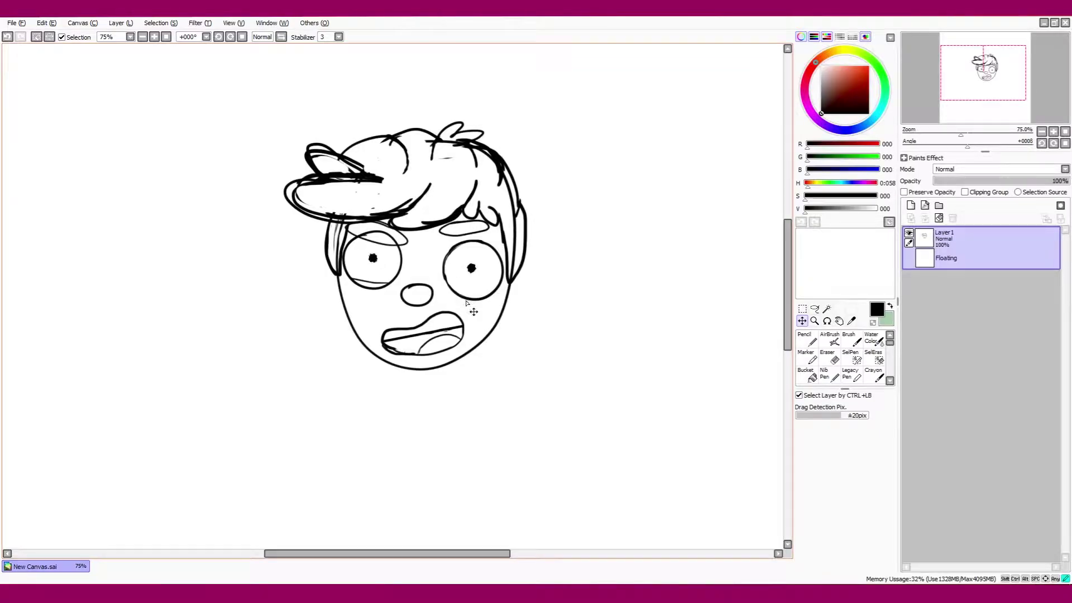
- Erase the lower lid line inside the left eye with the Eraser at size 20
key(e)
scroll(503, 324, down, 3)
scroll(344, 273, up, 4)
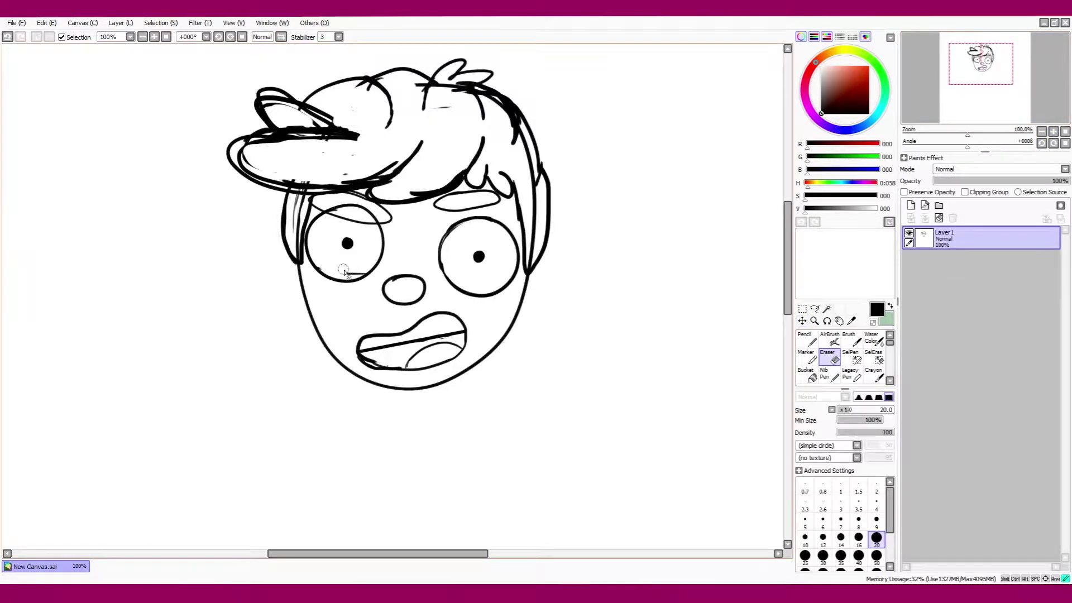
scroll(603, 334, down, 1)
scroll(346, 194, up, 1)
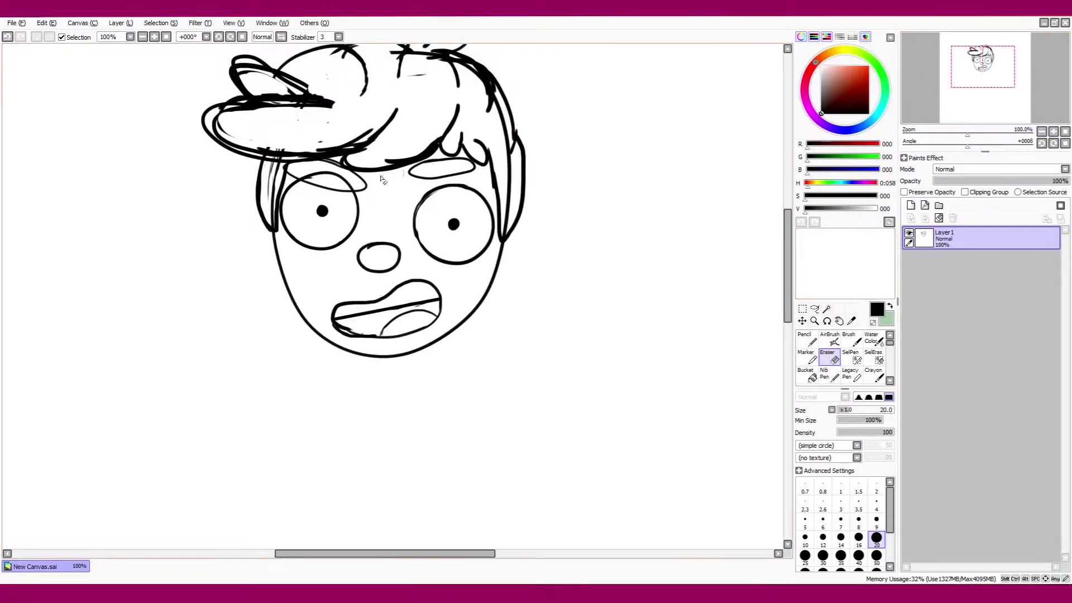
- Redraw the left eye's upper outline with the Nib Pen at size 4 and clean its inner edge with the Eraser at size 12
key(n)
scroll(291, 174, down, 2)
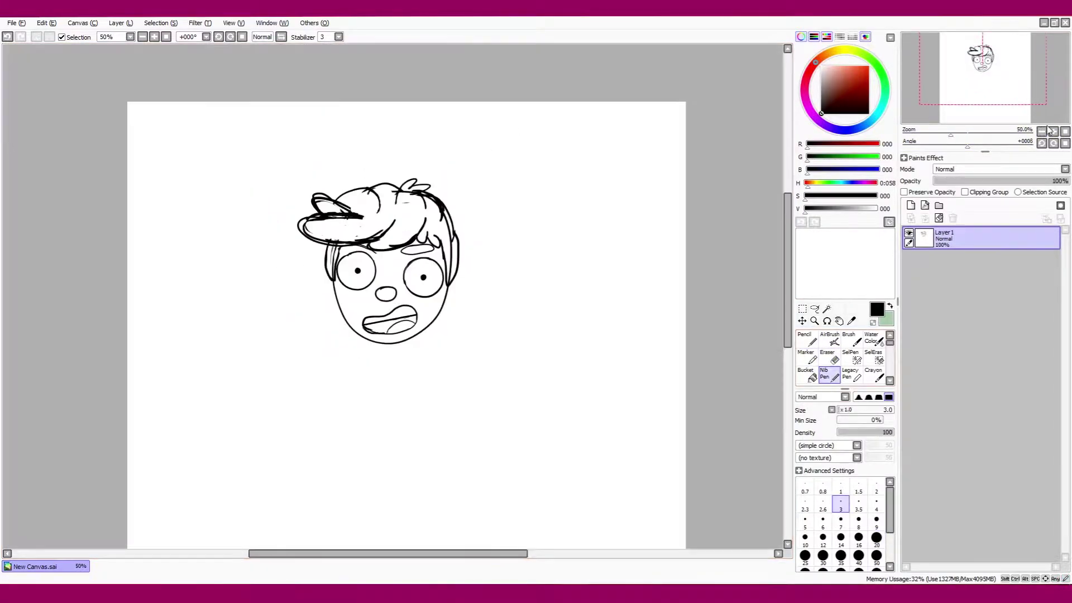
scroll(228, 228, up, 3)
drag(228, 229, 291, 185)
key(ctrl+z)
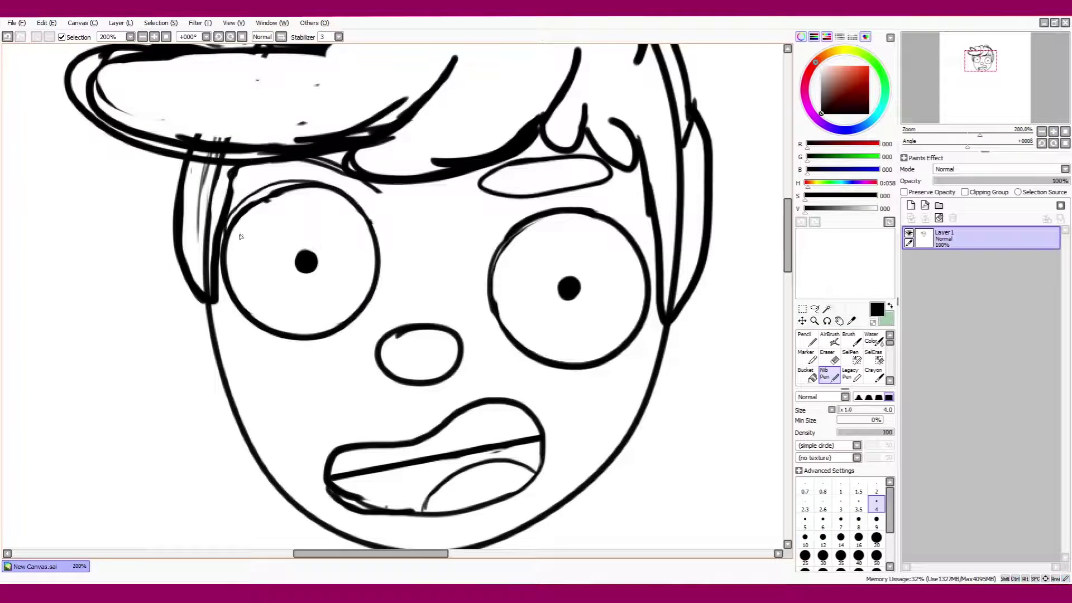
key(ctrl+z)
drag(223, 260, 285, 187)
key(e)
drag(244, 226, 295, 193)
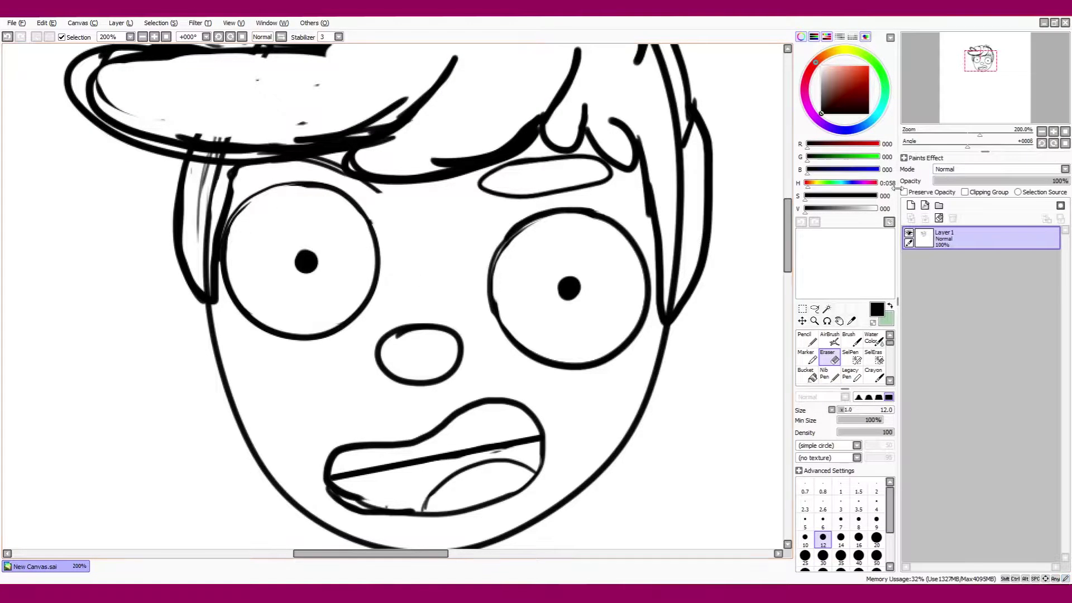
- Lasso the right eyebrow, rotate it and place it just above the right eye
scroll(1038, 107, down, 2)
drag(1038, 107, 1027, 104)
key(l)
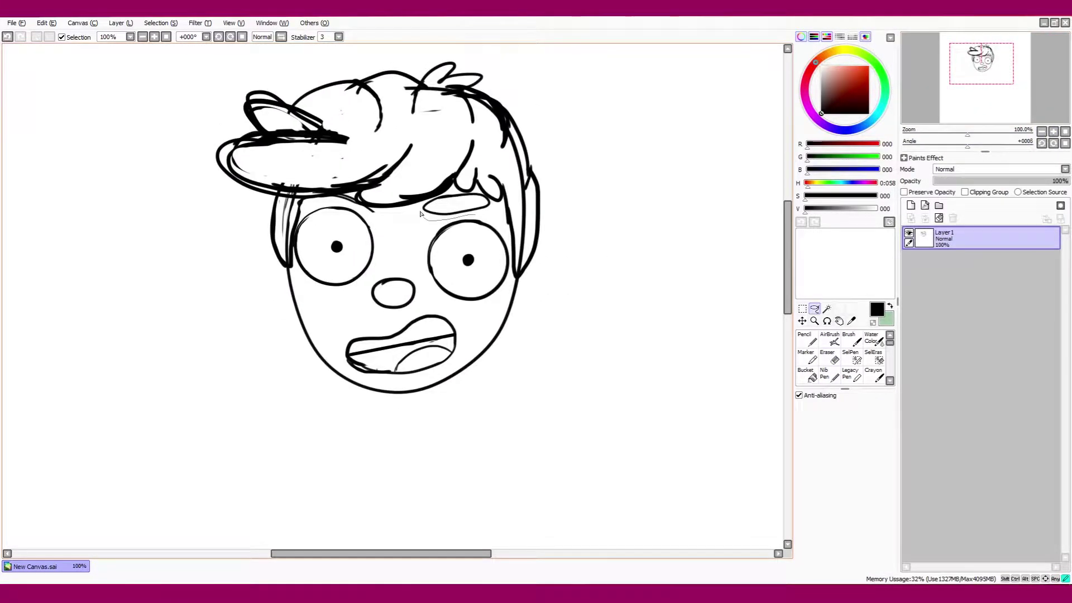
key(ctrl+t)
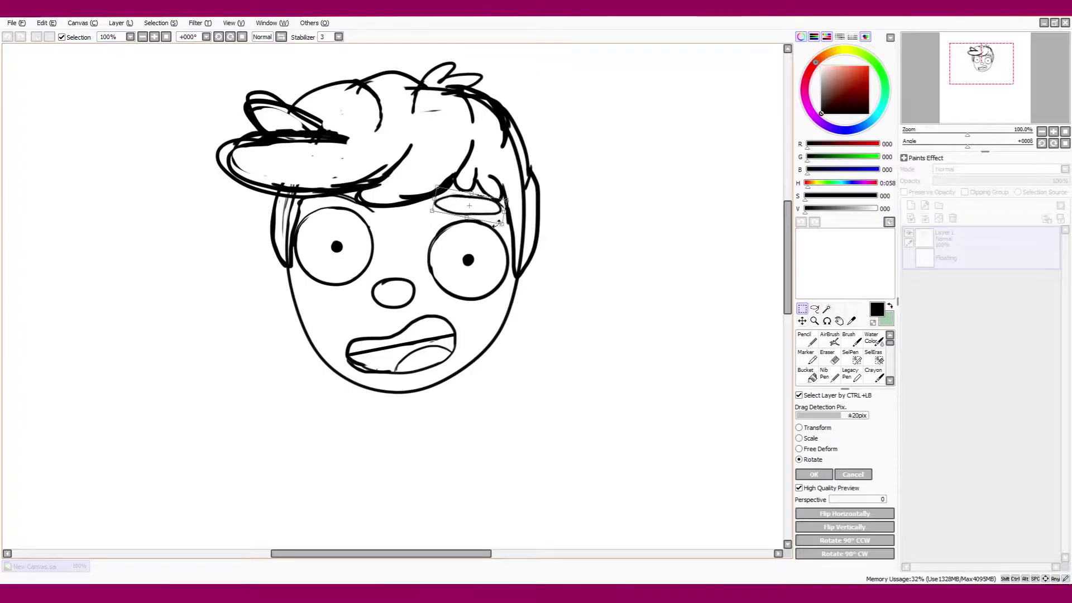
key(Return)
- Erase the diagonal teeth line inside the open mouth with the Eraser at size 12
scroll(1044, 133, down, 3)
scroll(1045, 133, up, 5)
scroll(1044, 133, down, 5)
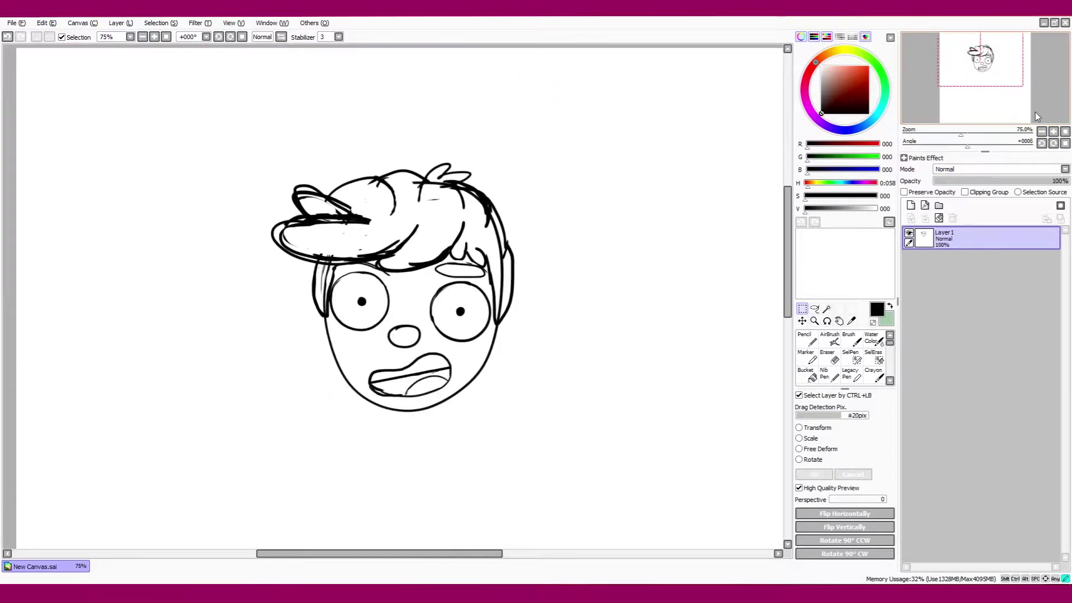
scroll(1055, 134, up, 4)
key(e)
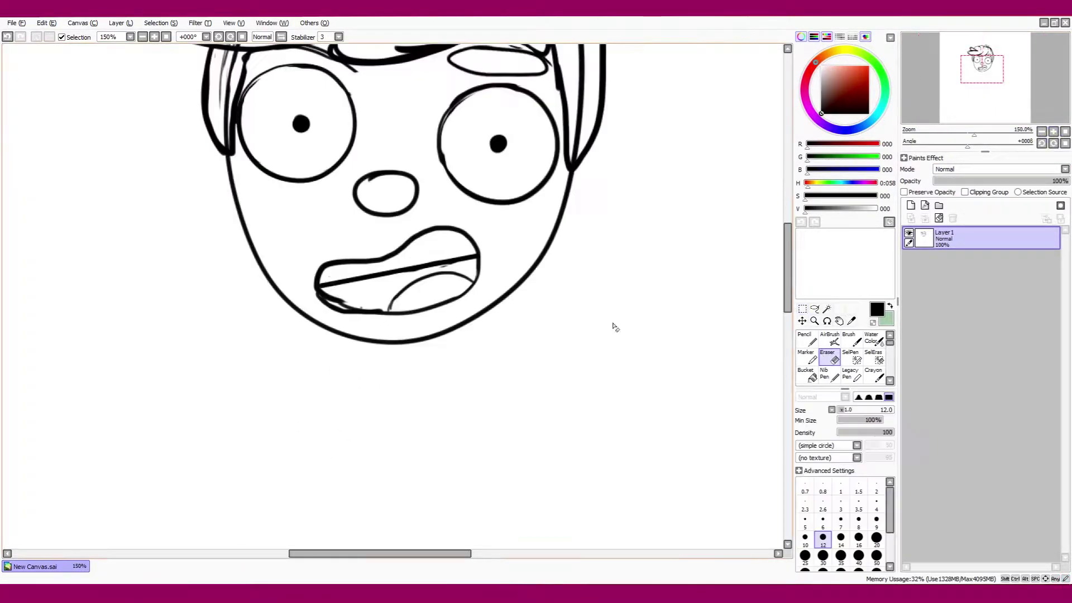
drag(323, 289, 441, 264)
scroll(407, 268, down, 2)
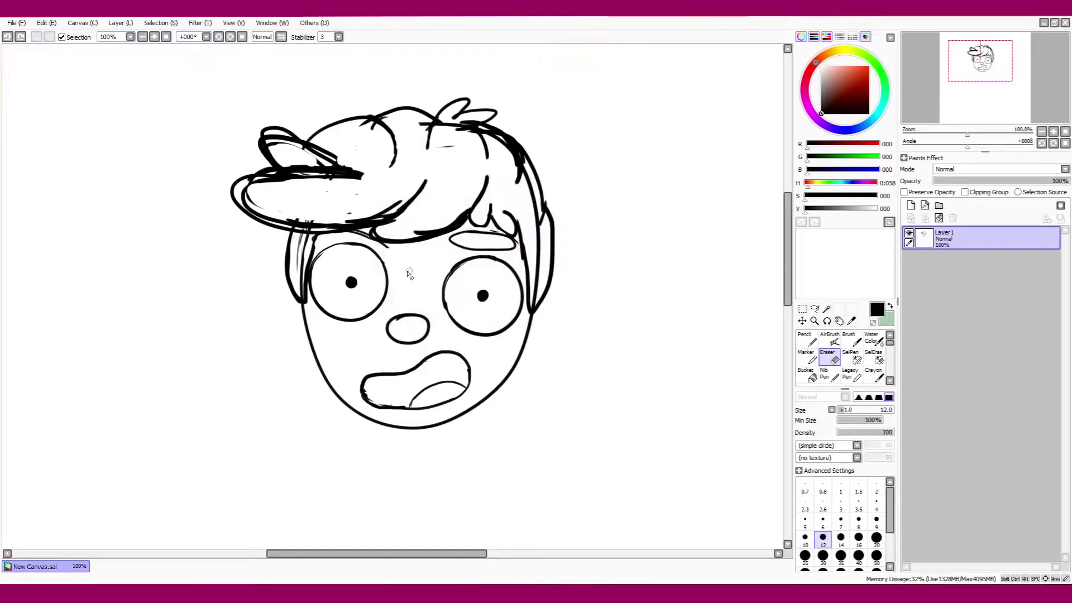
- Copy the right eyebrow, paste it and transform the copy into position above the left eye
key(a)
key(ctrl+c)
key(ctrl+v)
mouse_move(519, 248)
mouse_down()
mouse_move(514, 261)
mouse_move(438, 270)
mouse_move(380, 302)
mouse_move(377, 233)
mouse_move(360, 222)
mouse_move(312, 223)
mouse_up()
key(ctrl+t)
key(Return)
- Erase the hair lines inside the left eyebrow's shape and merge the pasted eyebrow layer into the head layer
ctrl+click(366, 226)
key(e)
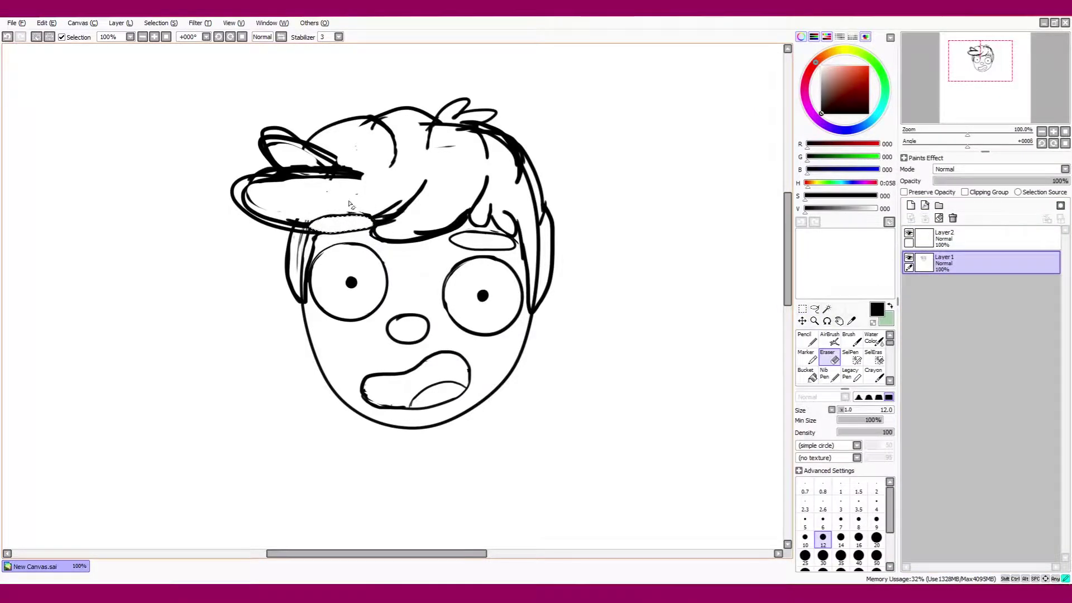
click(802, 309)
click(950, 237)
click(925, 218)
- Add a new layer beneath the head layer and sketch a thin, long rectangular torso under the chin
click(1052, 132)
click(1053, 133)
click(1053, 132)
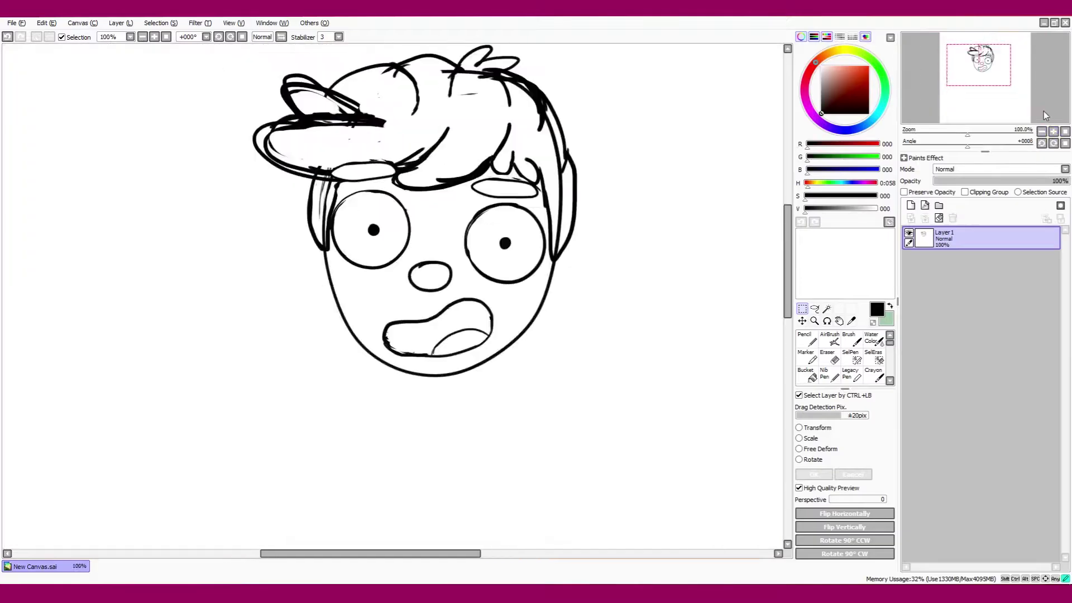
click(1053, 133)
key(n)
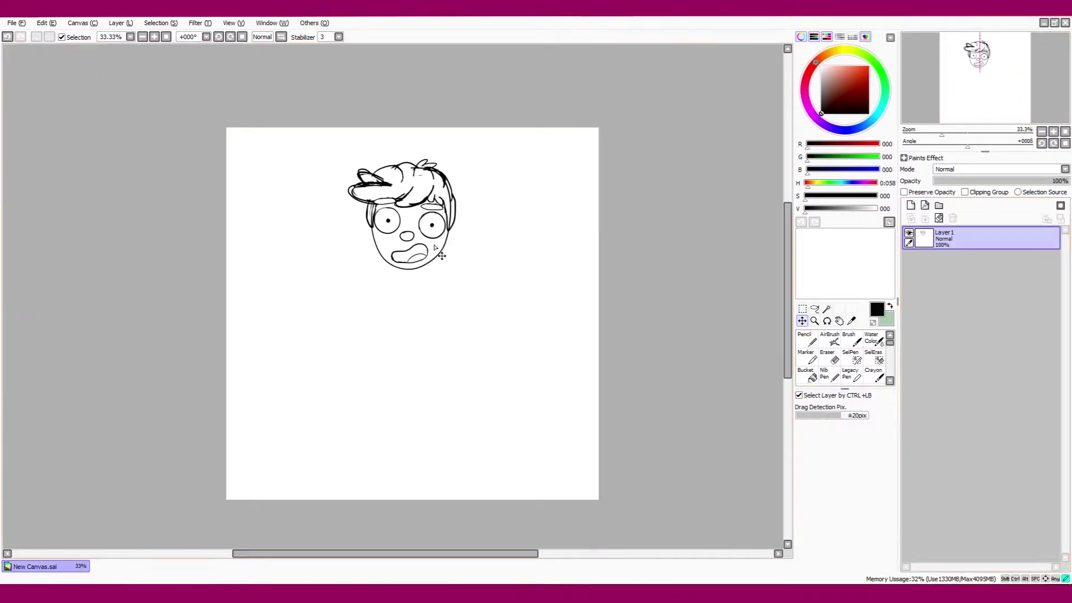
click(877, 519)
click(911, 205)
drag(375, 223, 438, 453)
- Redraw the torso's outline with bolder Nib Pen strokes at size 12, following the rough sketch
click(1054, 132)
click(1053, 133)
click(1054, 132)
click(823, 537)
drag(338, 193, 439, 193)
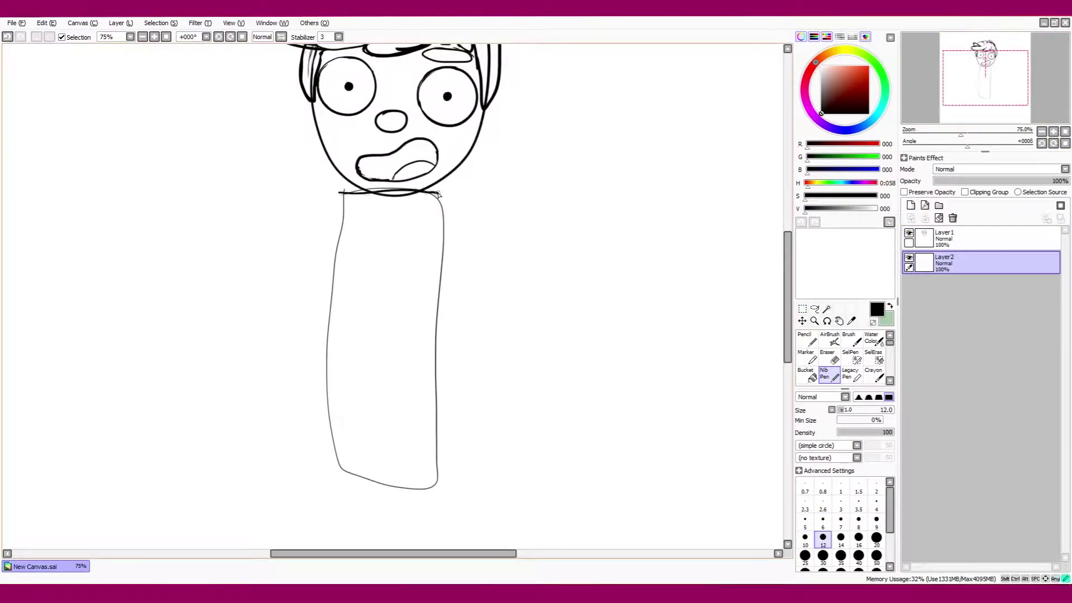
drag(335, 203, 346, 468)
drag(335, 234, 344, 467)
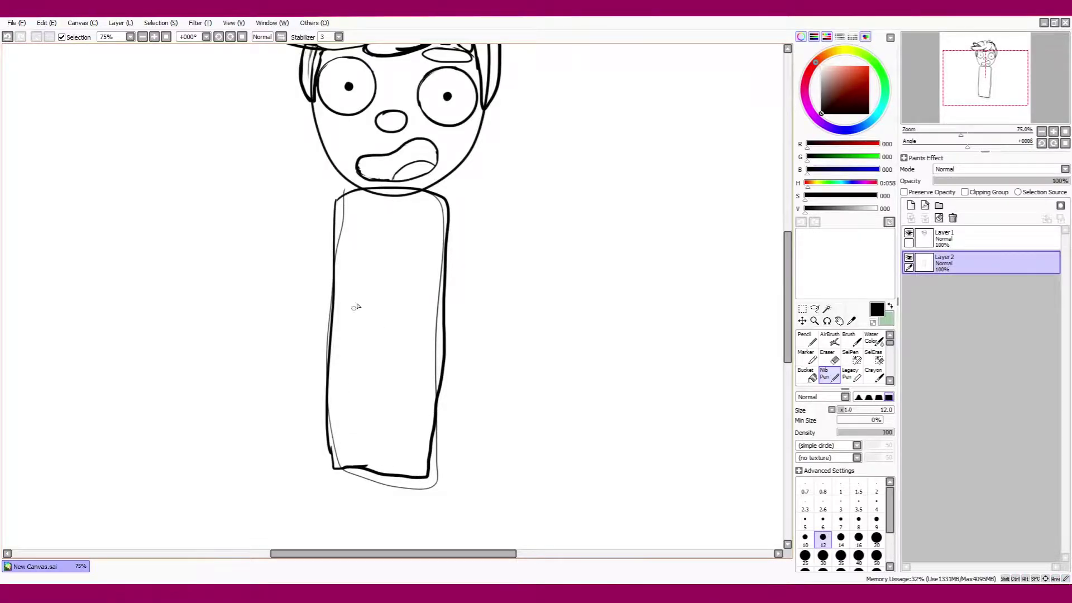
- Scale the head and torso down slightly together with a transform
click(1042, 132)
click(1042, 131)
click(1054, 132)
click(1042, 132)
click(1042, 132)
click(1053, 132)
click(983, 237)
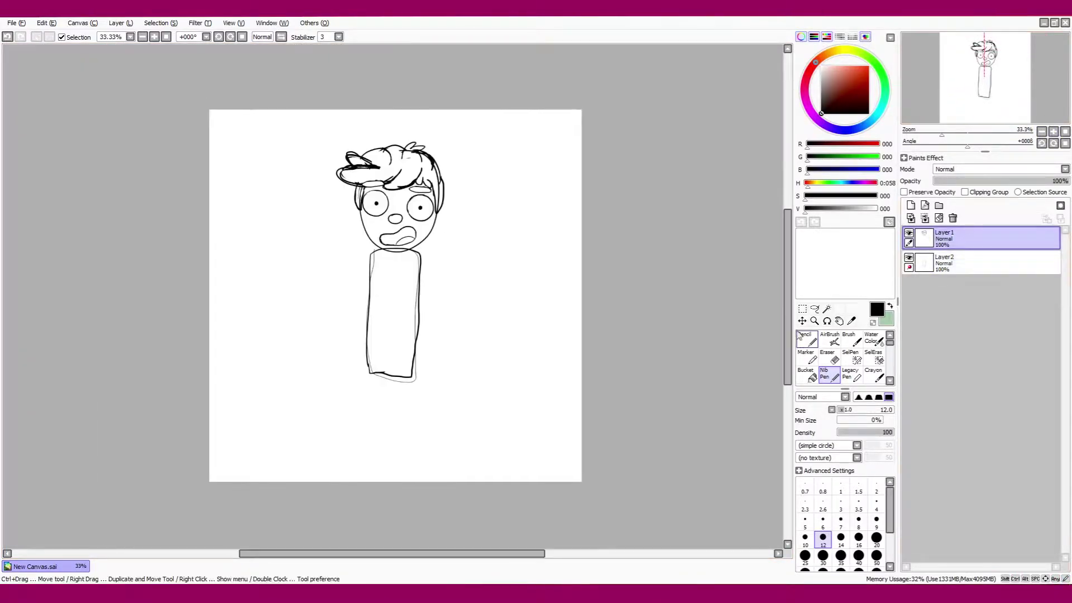
key(ctrl+t)
drag(334, 140, 338, 157)
key(Return)
- Draw the two long lines of the raised right arm from the shoulder on the body layer, undoing a bad stroke
click(983, 262)
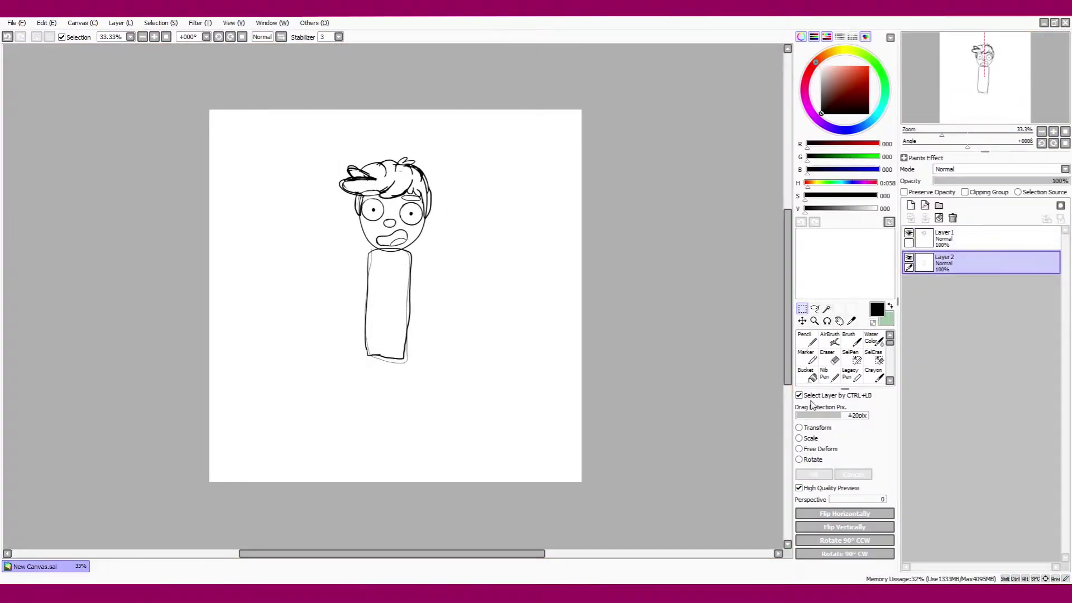
scroll(409, 223, up, 3)
drag(410, 291, 562, 179)
key(ctrl+z)
drag(413, 311, 568, 195)
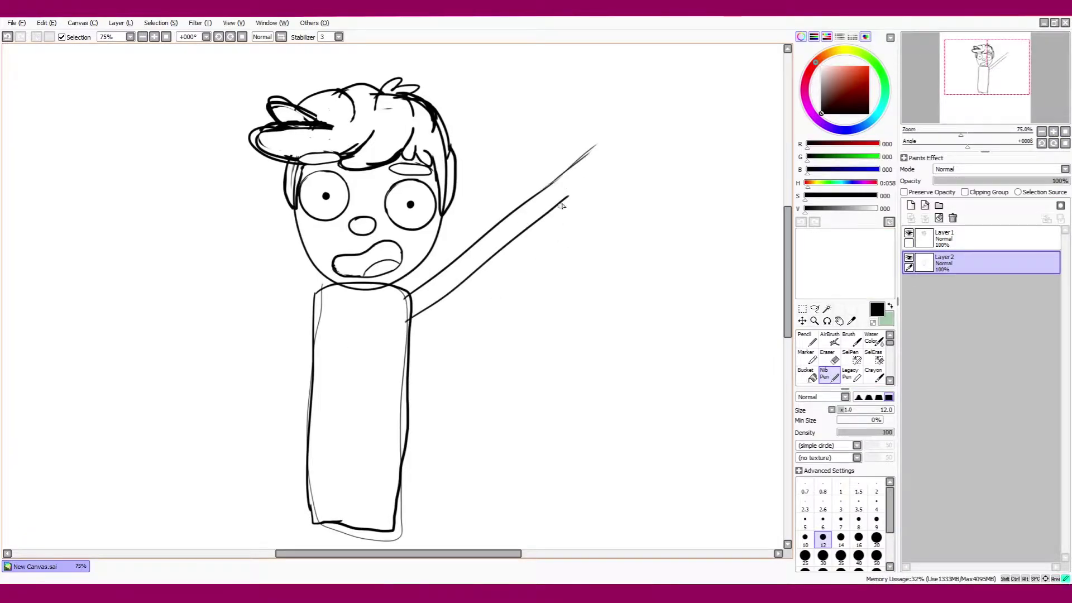
- Erase the first hand attempt and draw a round palm with spread fingers and a thumb, using the Nib Pen at size 10
scroll(575, 194, down, 3)
scroll(520, 160, up, 5)
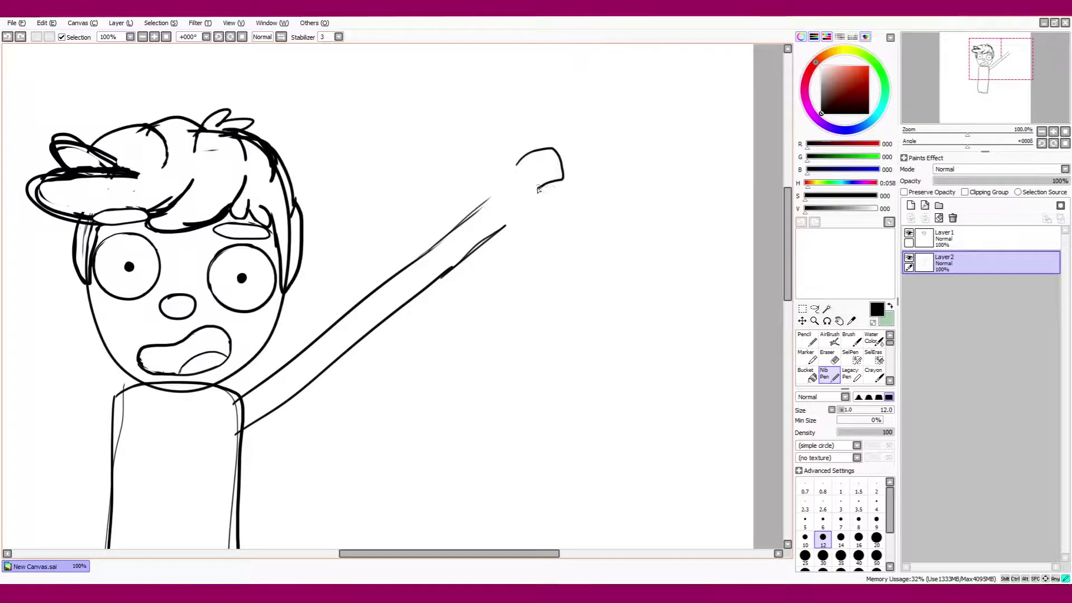
key(e)
drag(519, 162, 558, 173)
key(n)
mouse_move(491, 198)
mouse_down()
mouse_move(539, 212)
mouse_move(572, 159)
mouse_up()
key(ctrl+z)
key(bracketleft)
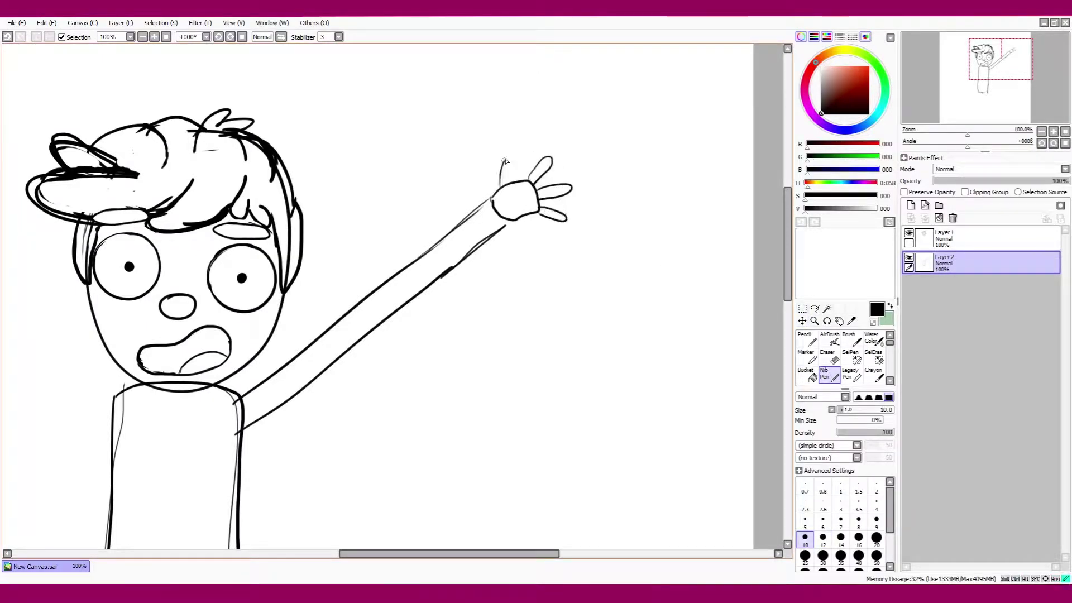
drag(505, 161, 499, 188)
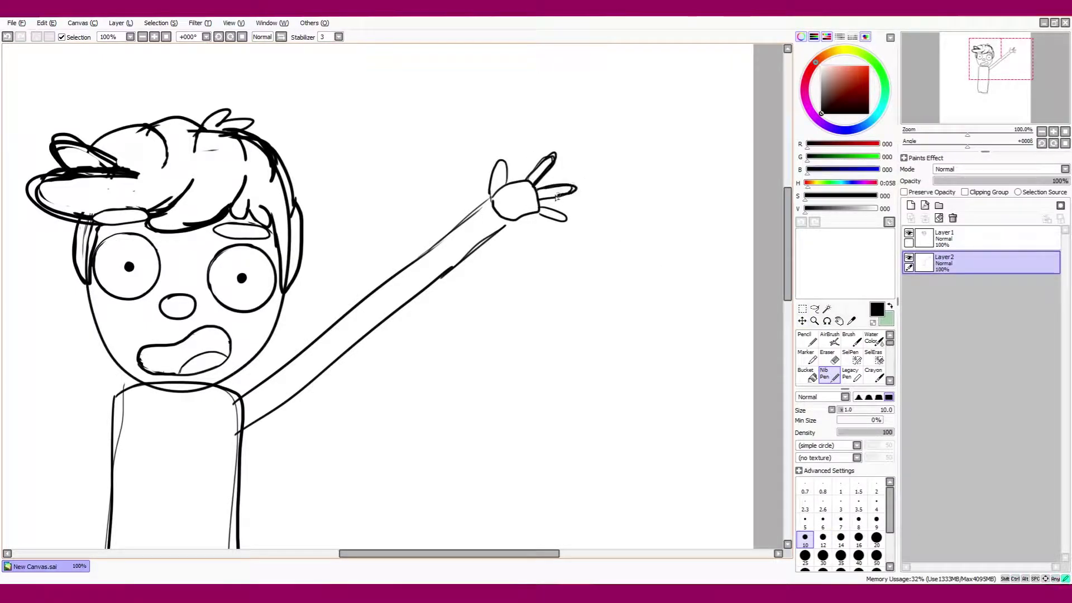
- Thicken the hand's finger outlines and erase the palm lines between the fingers, thumb and wrist
scroll(514, 225, down, 3)
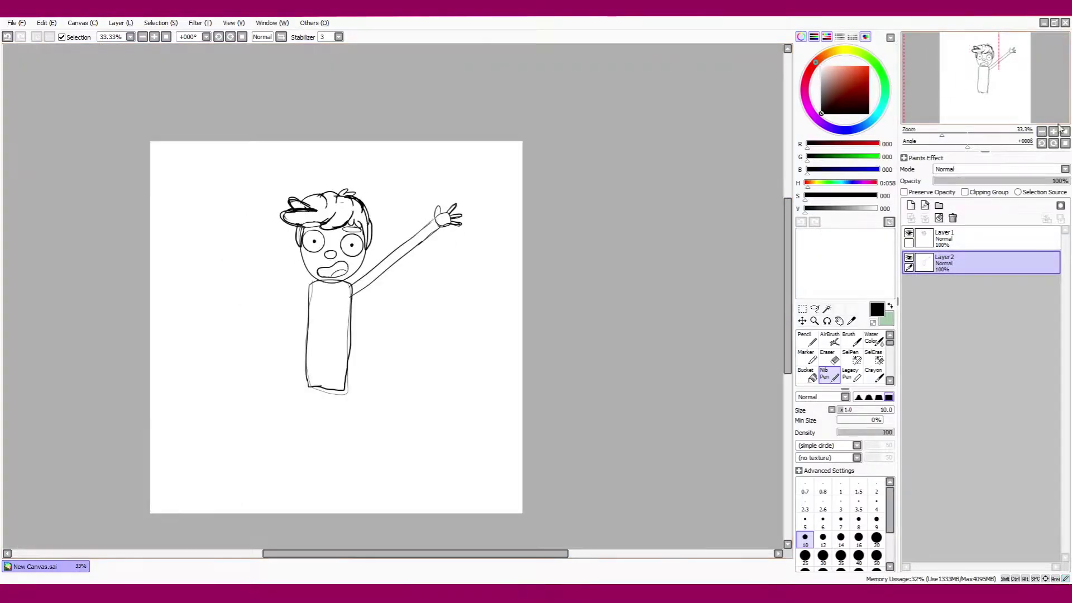
scroll(680, 175, up, 5)
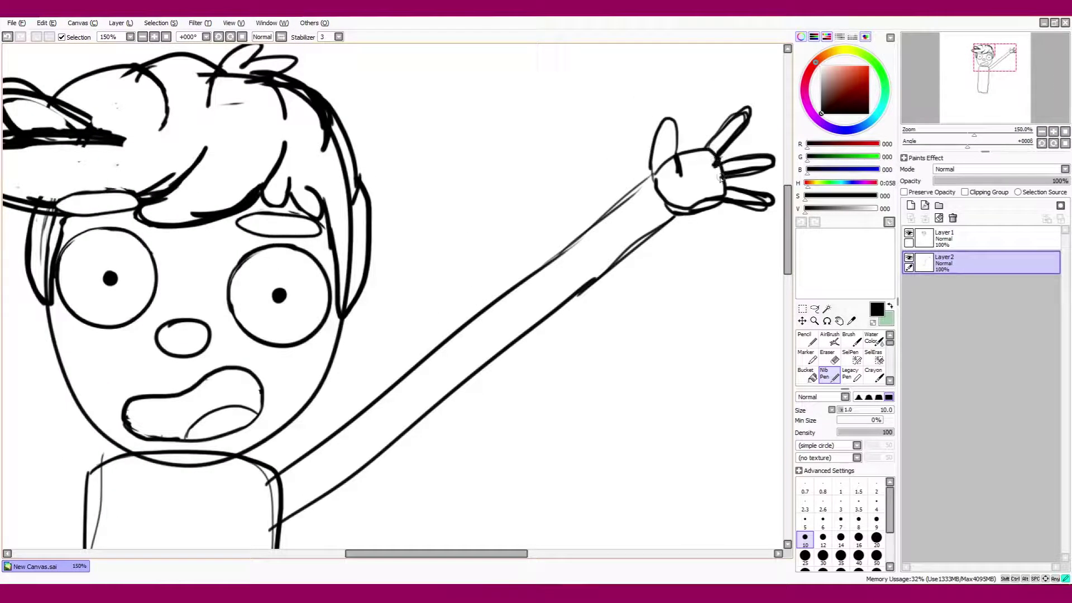
drag(736, 168, 633, 187)
key(e)
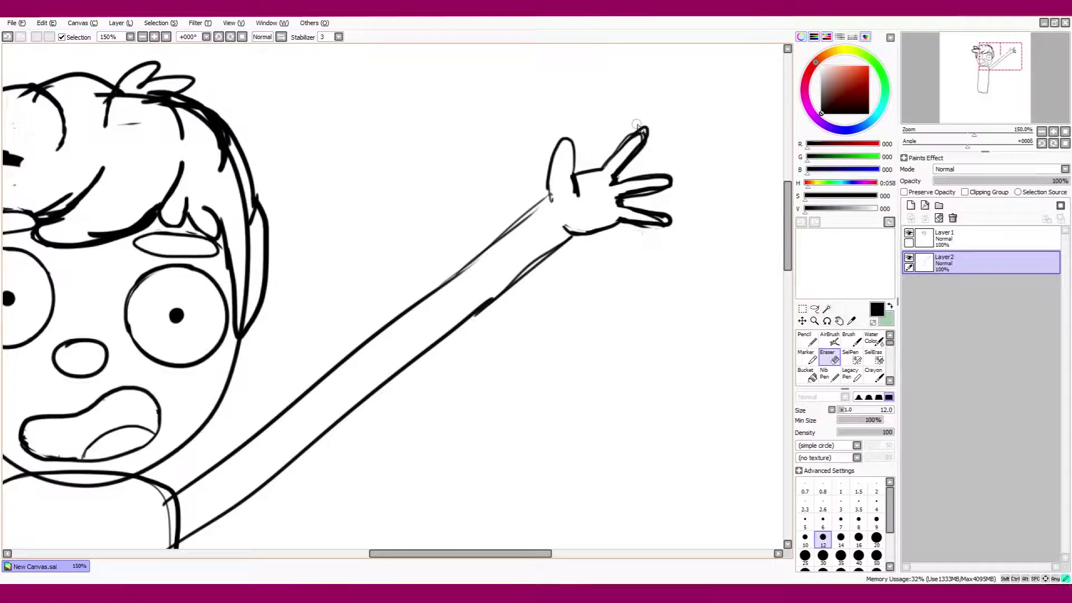
- Lasso the raised arm, duplicate it, flip the copy horizontally and attach it to the torso's left shoulder
scroll(659, 209, down, 5)
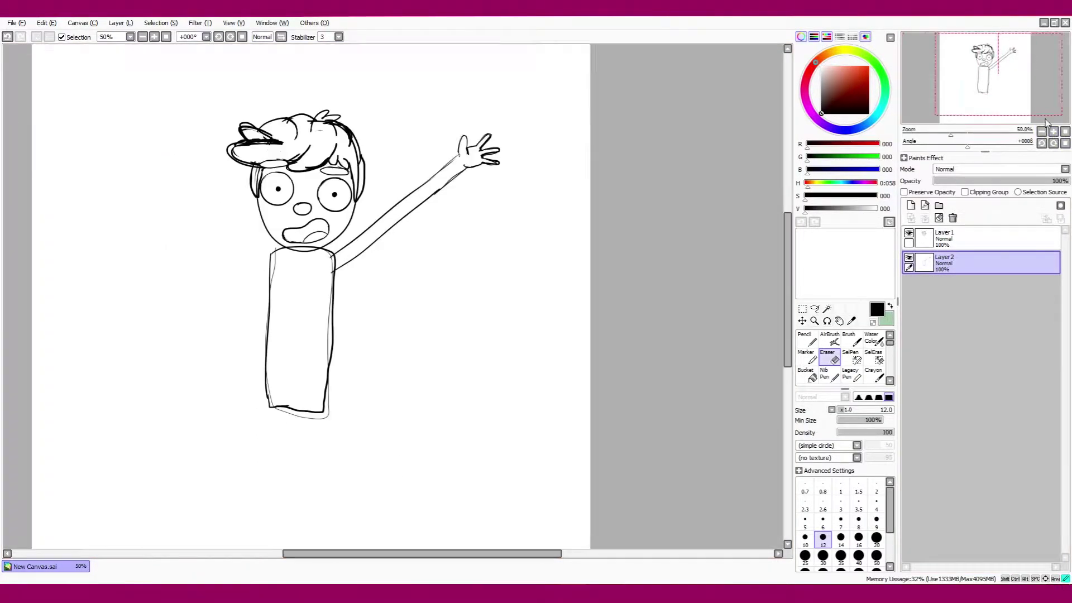
key(l)
drag(370, 316, 367, 315)
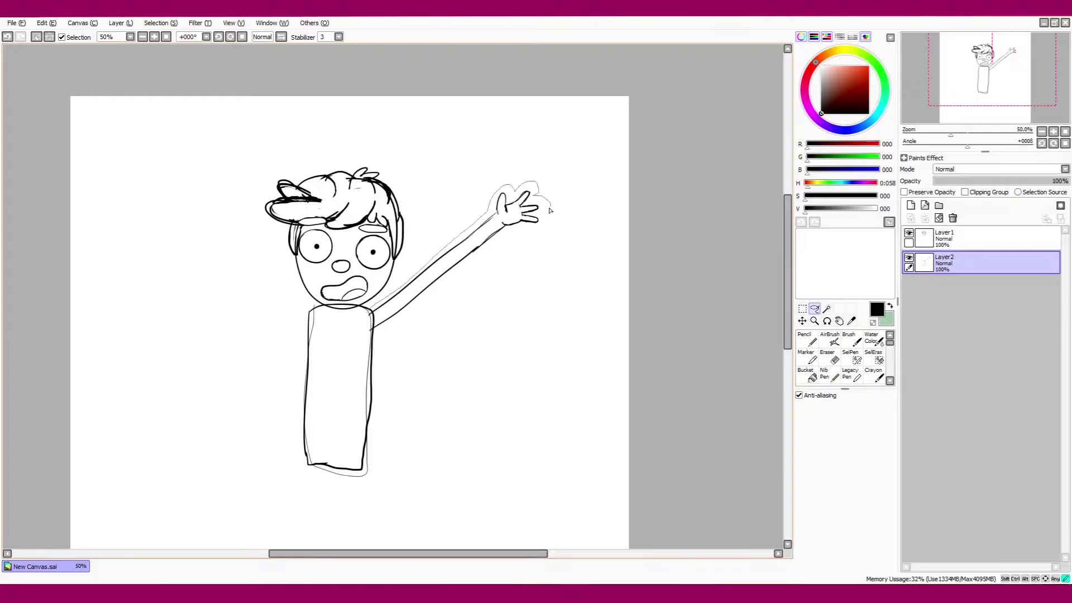
key(ctrl+c)
key(ctrl+v)
key(ctrl+t)
click(845, 514)
mouse_move(265, 281)
mouse_down()
mouse_move(274, 299)
mouse_move(321, 294)
mouse_move(326, 282)
mouse_up()
key(ctrl+t)
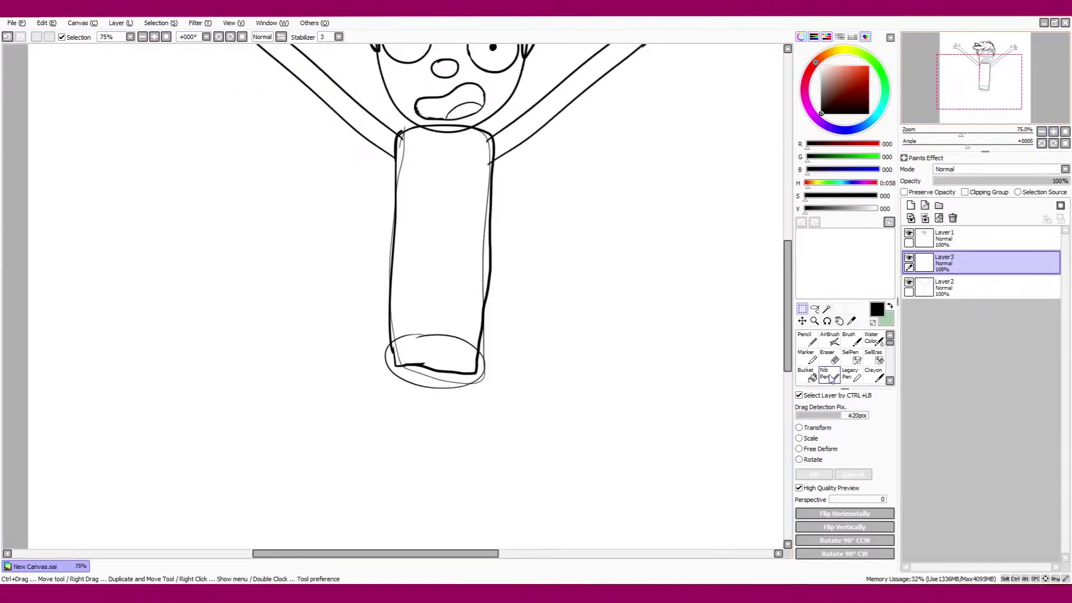
- Sketch the right leg bent at the knee with a raised shoe, using the Nib Pen at size 10 on its own layer
click(830, 375)
scroll(435, 279, down, 2)
drag(478, 333, 486, 405)
key(ctrl+minus)
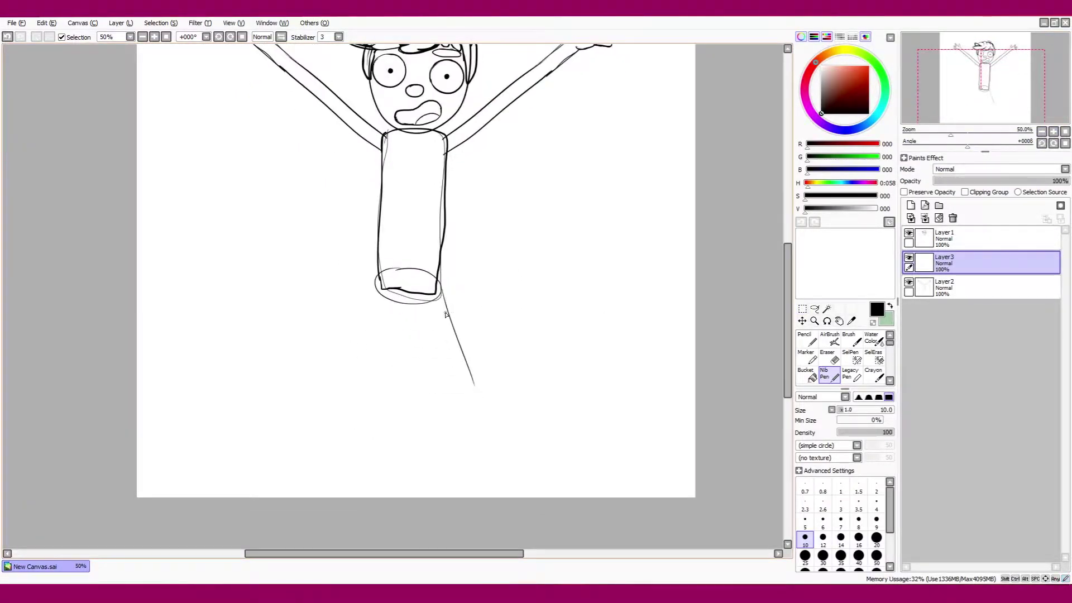
mouse_move(431, 302)
mouse_down()
mouse_move(475, 361)
mouse_move(492, 352)
mouse_up()
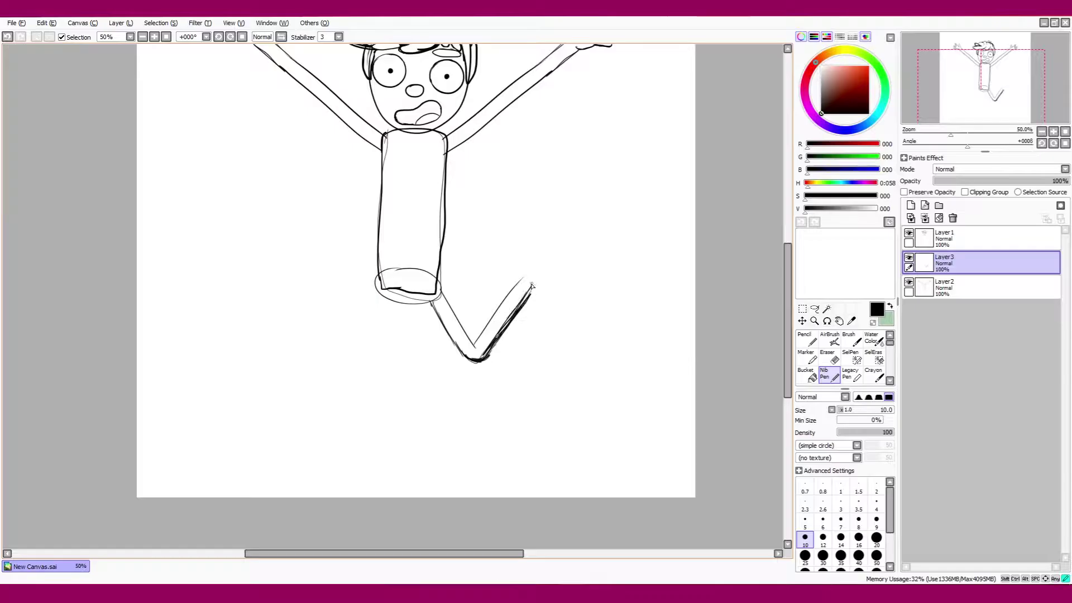
drag(532, 286, 511, 320)
drag(521, 279, 521, 313)
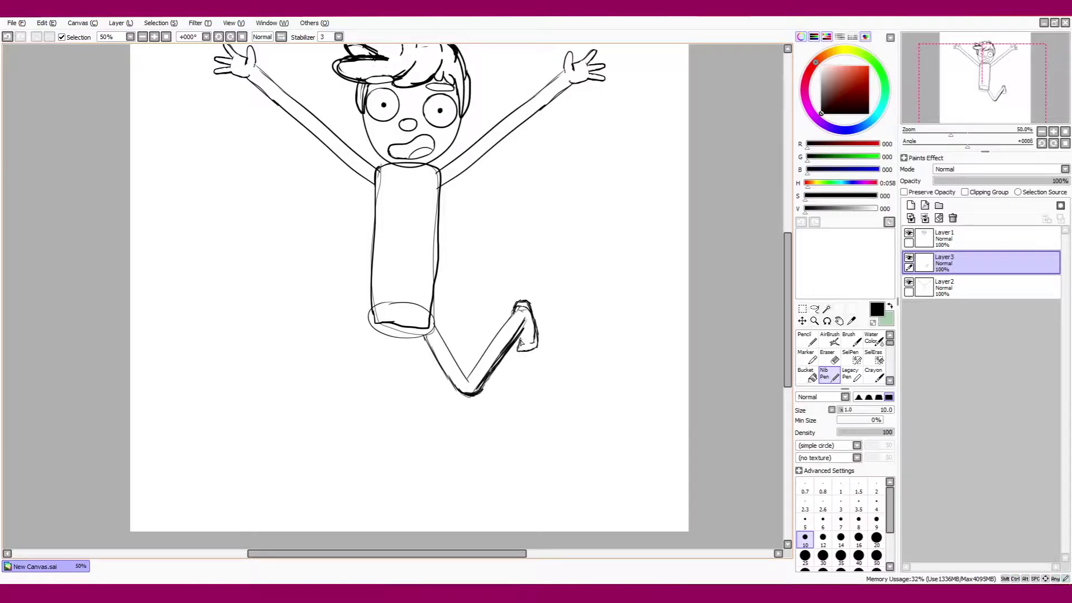
- Sketch the extended left leg and foot below the hips, undoing a bad stroke
scroll(362, 299, down, 2)
key(ctrl+z)
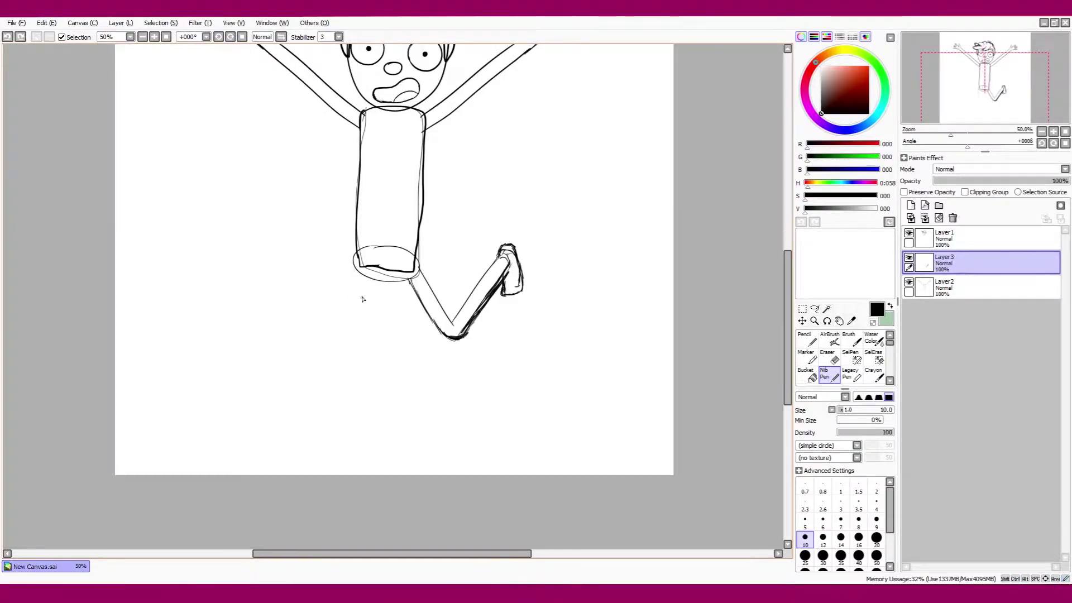
click(1042, 132)
drag(391, 235, 386, 220)
- Draw sleeve cuffs around both wrists on a new layer with the Nib Pen at size 10
click(1054, 132)
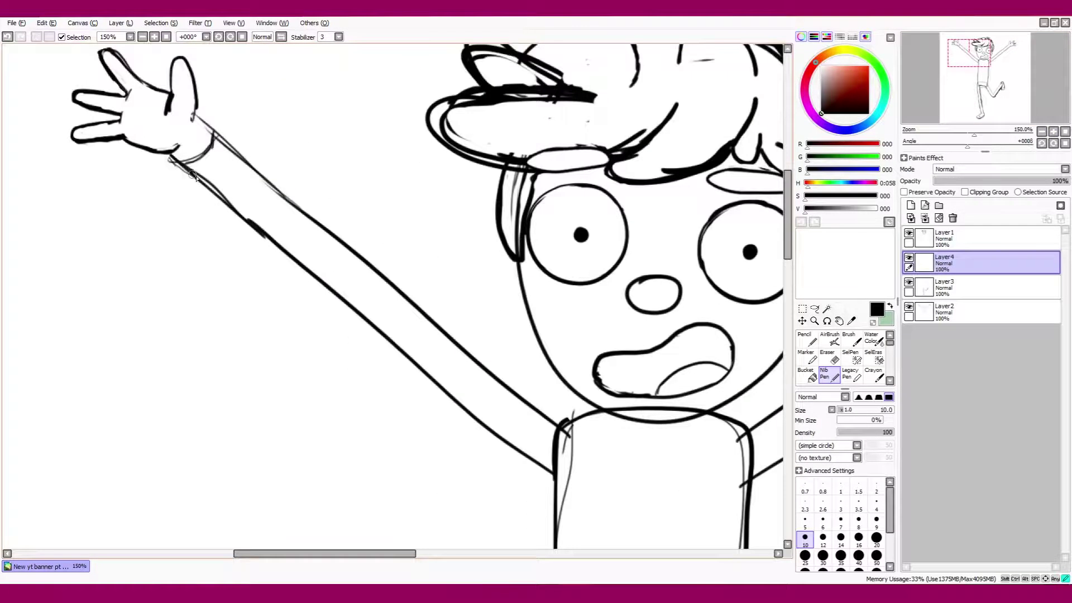
scroll(603, 163, right, 10)
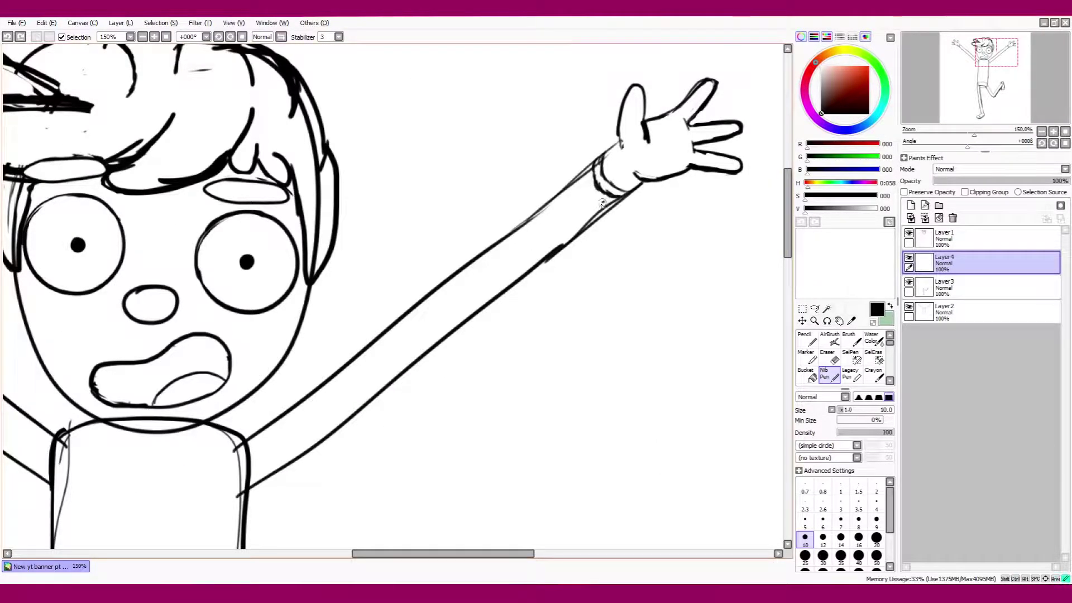
- Draw a two-pointed shirt collar below the chin and a long pointed tie hanging from a round knot
scroll(590, 218, down, 3)
scroll(481, 251, up, 3)
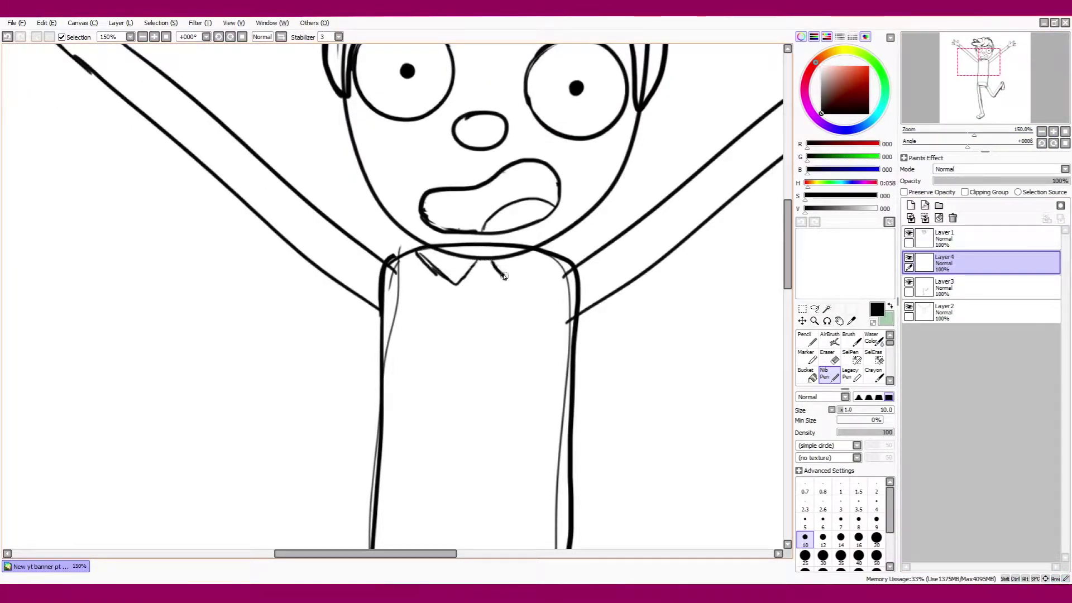
scroll(765, 531, down, 3)
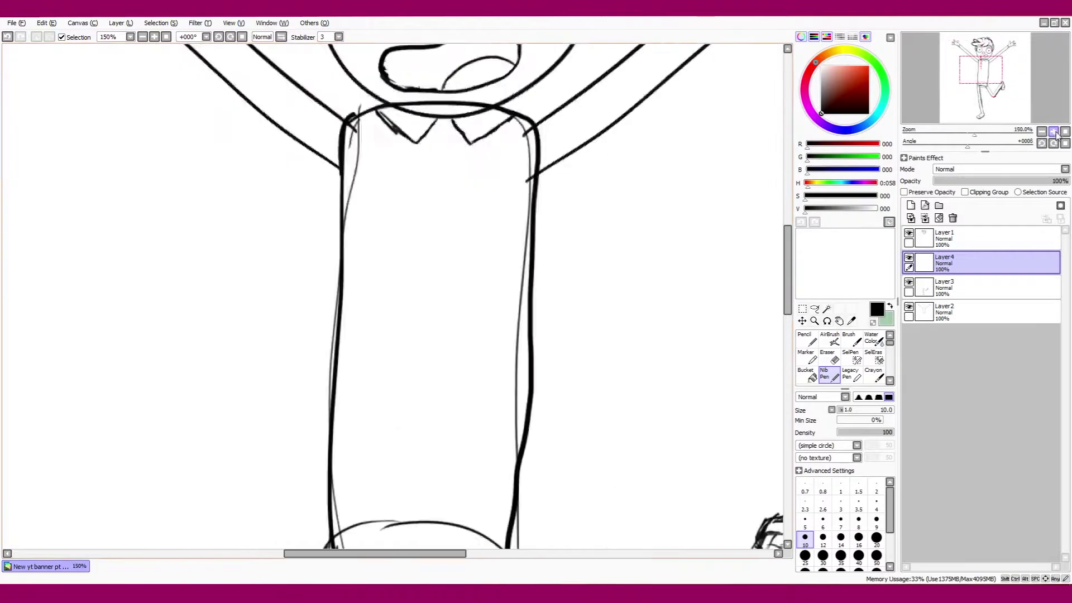
scroll(470, 171, up, 1)
drag(444, 190, 438, 220)
scroll(492, 166, down, 1)
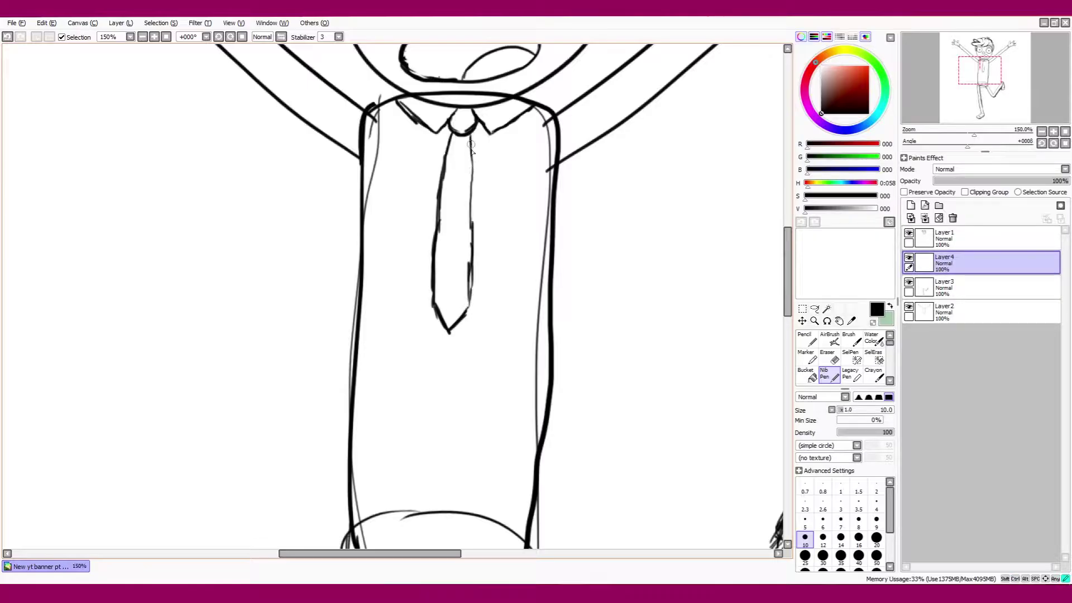
- Draw a column of six shirt buttons below the tie and a chest pocket beside the tie
scroll(473, 234, down, 4)
scroll(473, 233, up, 3)
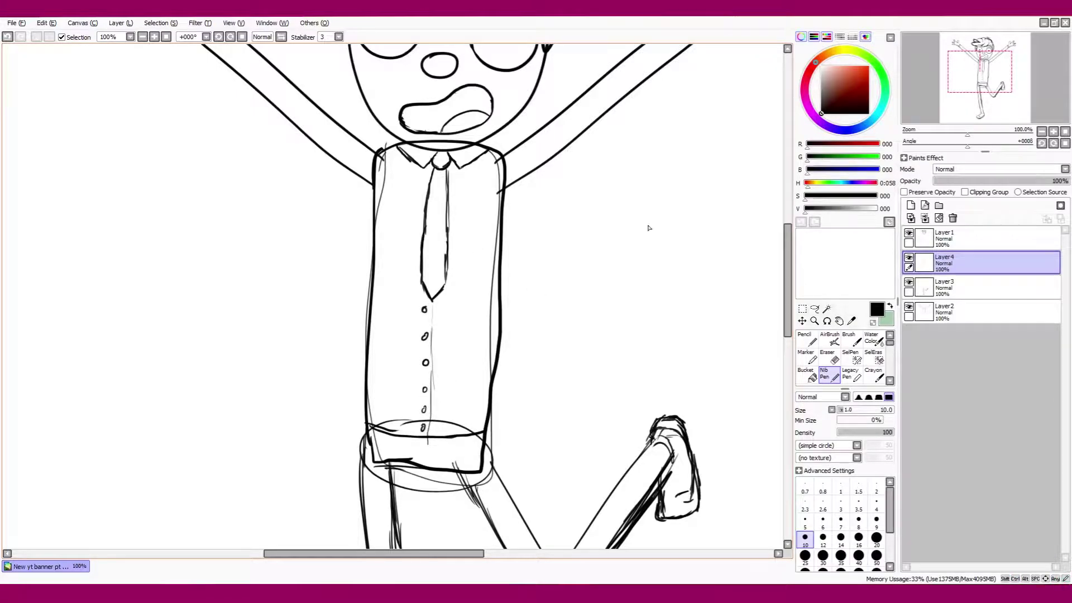
scroll(650, 228, down, 3)
scroll(649, 228, up, 3)
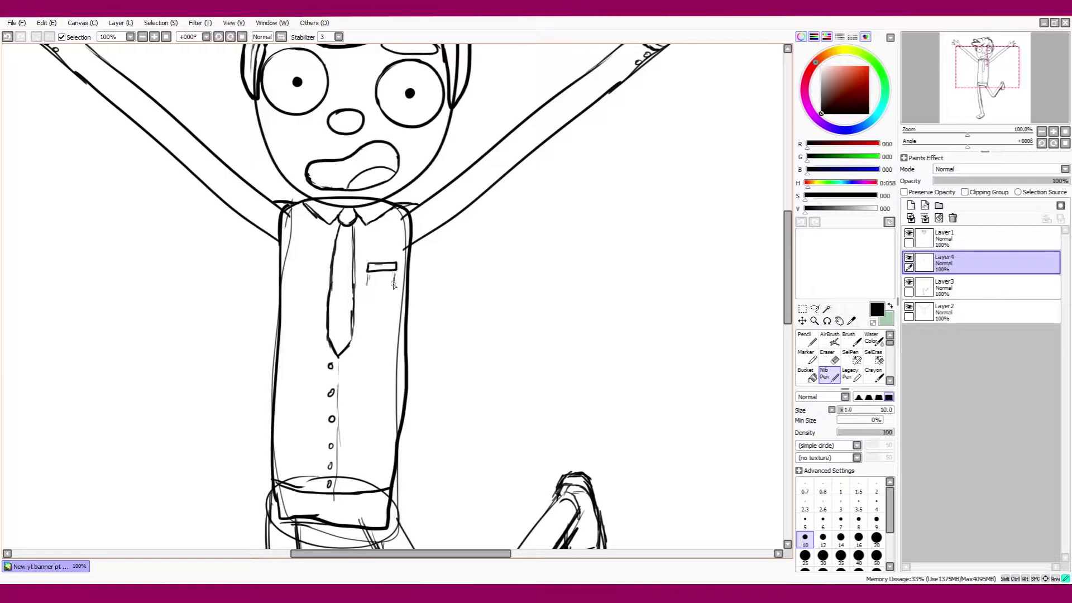
- Erase the chest pocket and draw a vertical strap down each side of the shirt front to the waistband
scroll(494, 311, down, 3)
scroll(495, 311, up, 3)
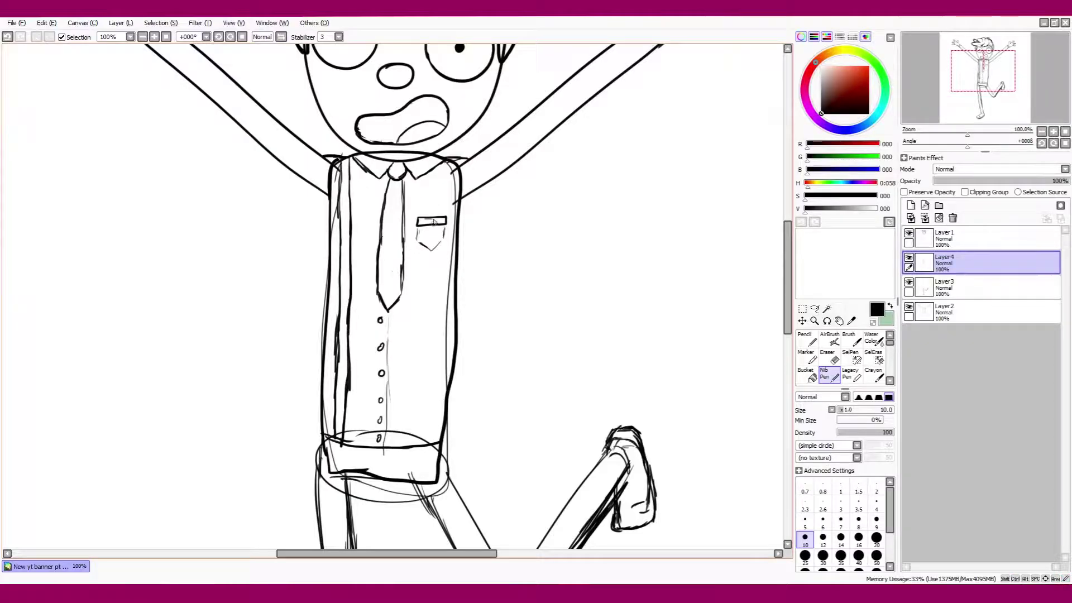
key(e)
mouse_move(425, 221)
mouse_down()
mouse_move(441, 242)
mouse_move(432, 248)
mouse_up()
key(n)
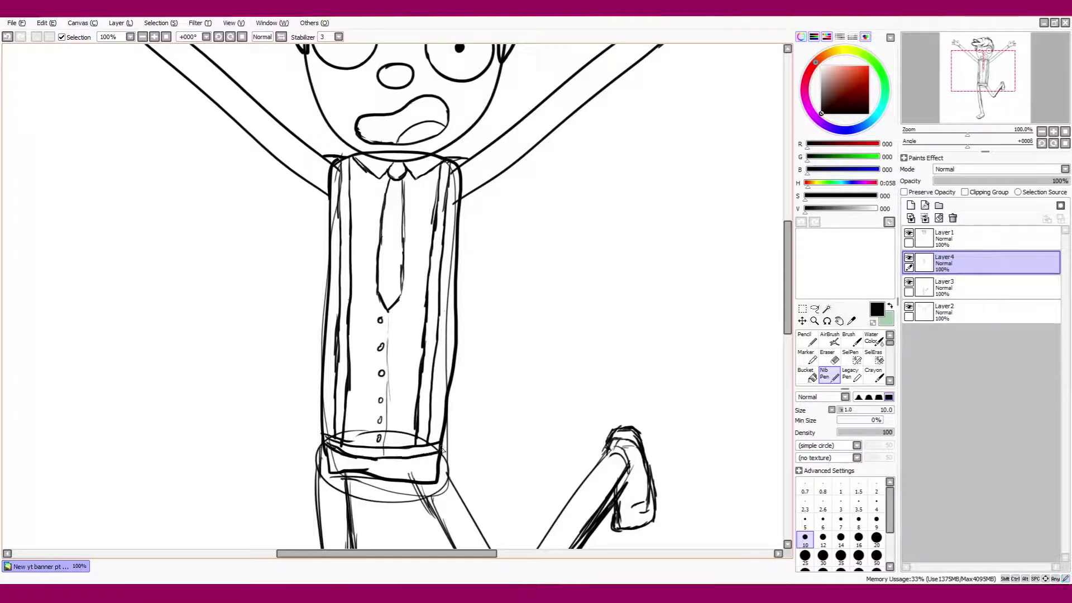
- Lower the opacity of all four sketch layers to 13%
scroll(319, 471, down, 2)
click(981, 237)
drag(1064, 181, 951, 181)
click(983, 262)
drag(1063, 181, 951, 181)
click(983, 287)
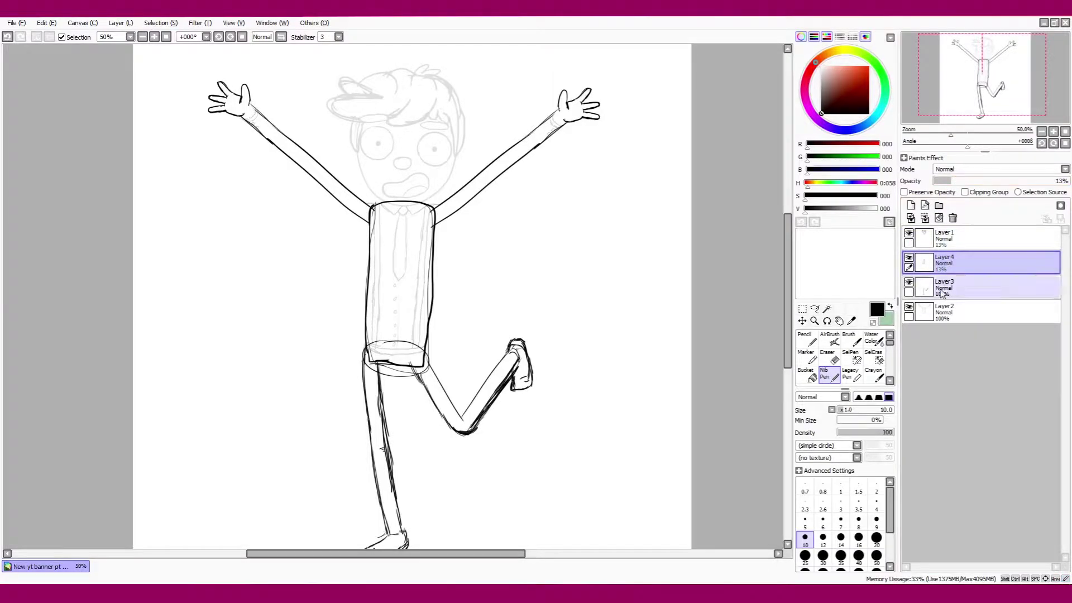
drag(1064, 181, 951, 181)
click(983, 312)
drag(1064, 181, 951, 181)
- Trace the hair fringe and the long front lock on a new linework layer with the Curve tool at size 9
click(925, 205)
scroll(478, 158, up, 3)
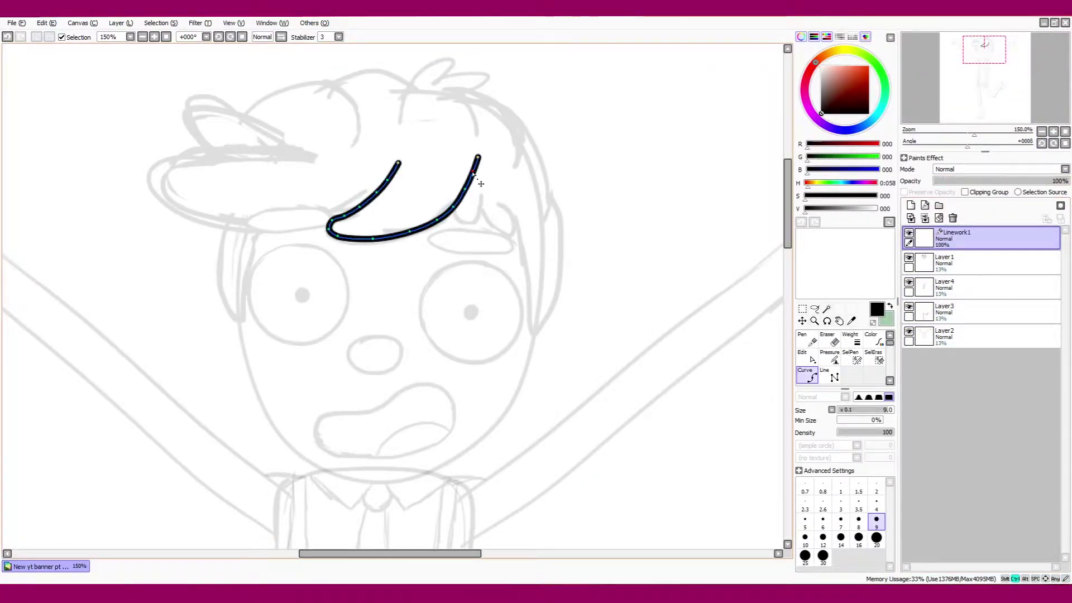
key(ctrl)
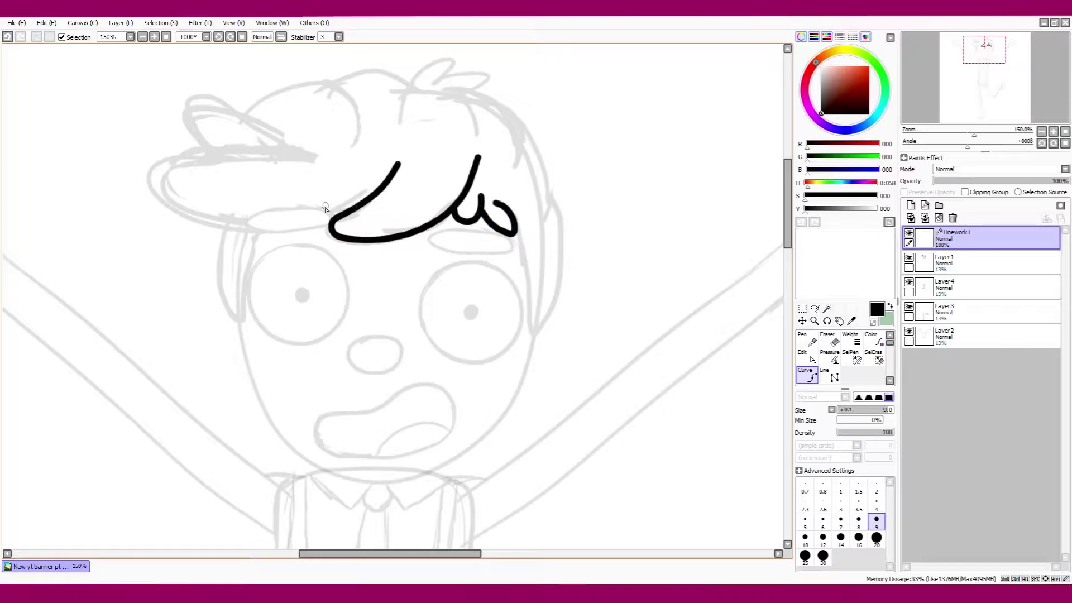
click(156, 165)
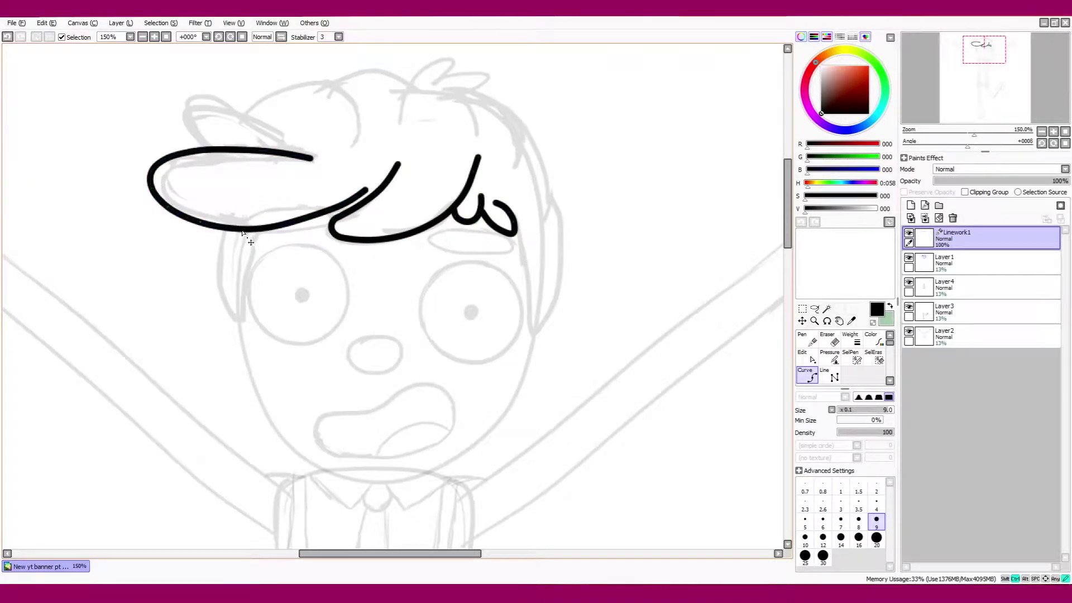
key(Return)
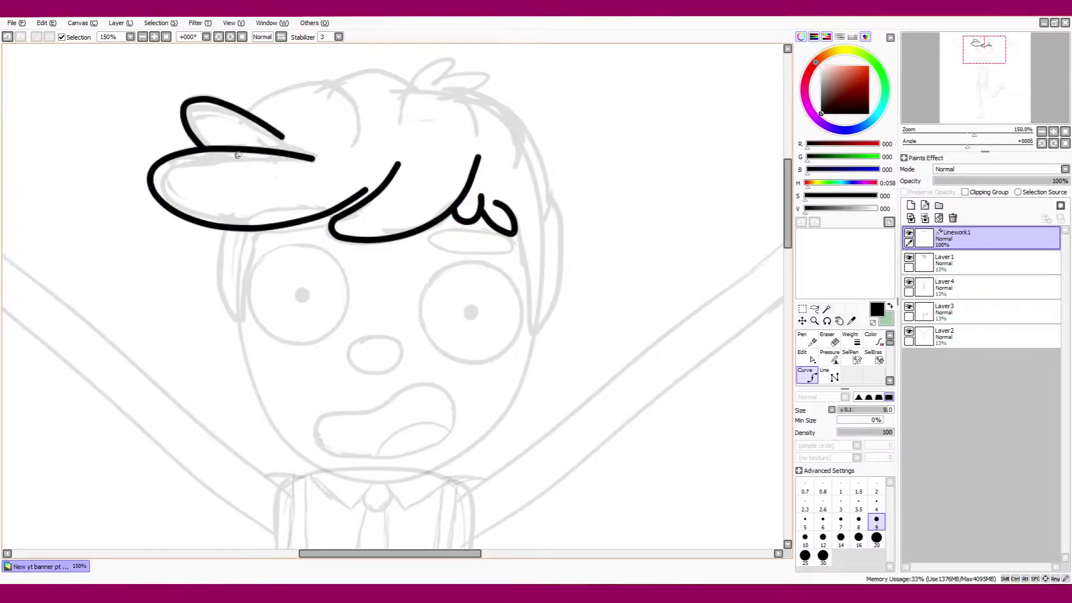
- Trace the upper front tuft, the two rounded crown curls and the small spiky tufts on top of the hair
key(ctrl)
drag(212, 113, 152, 214)
click(189, 210)
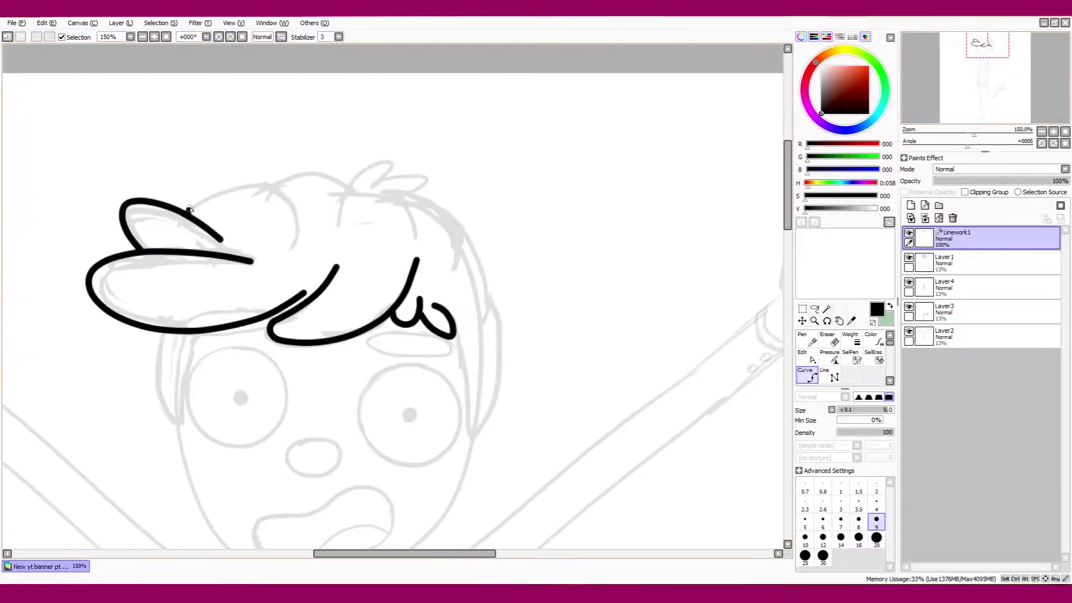
click(254, 184)
key(ctrl)
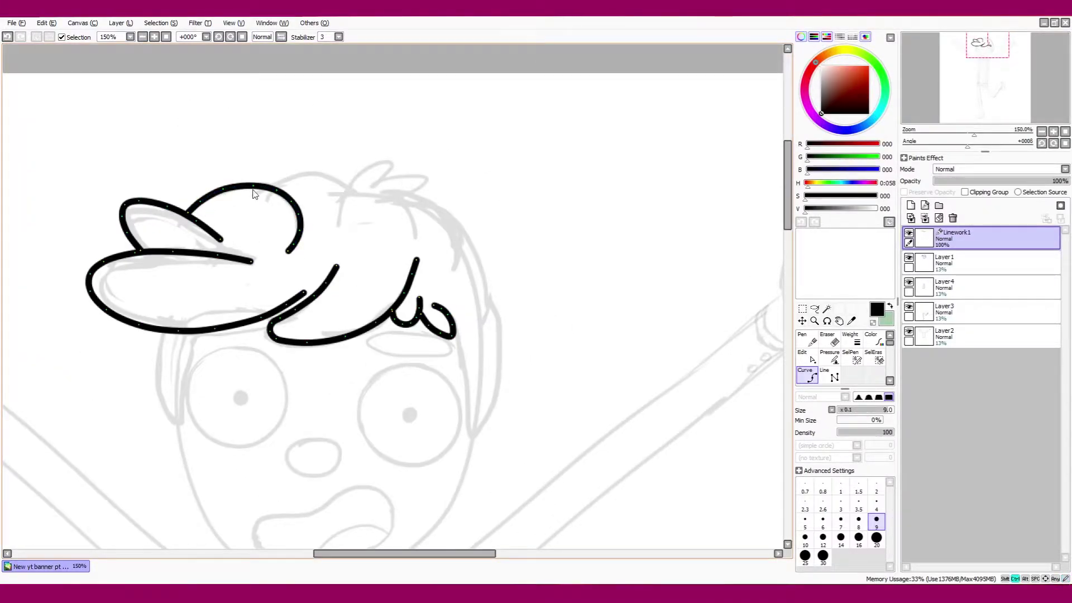
drag(299, 225, 304, 223)
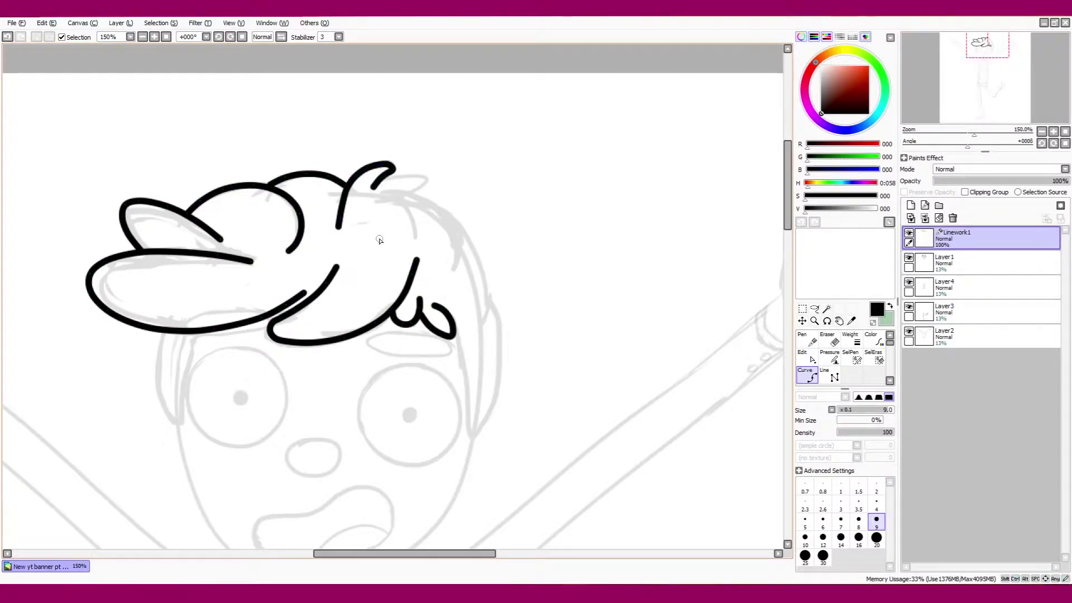
key(ctrl+z)
key(ctrl)
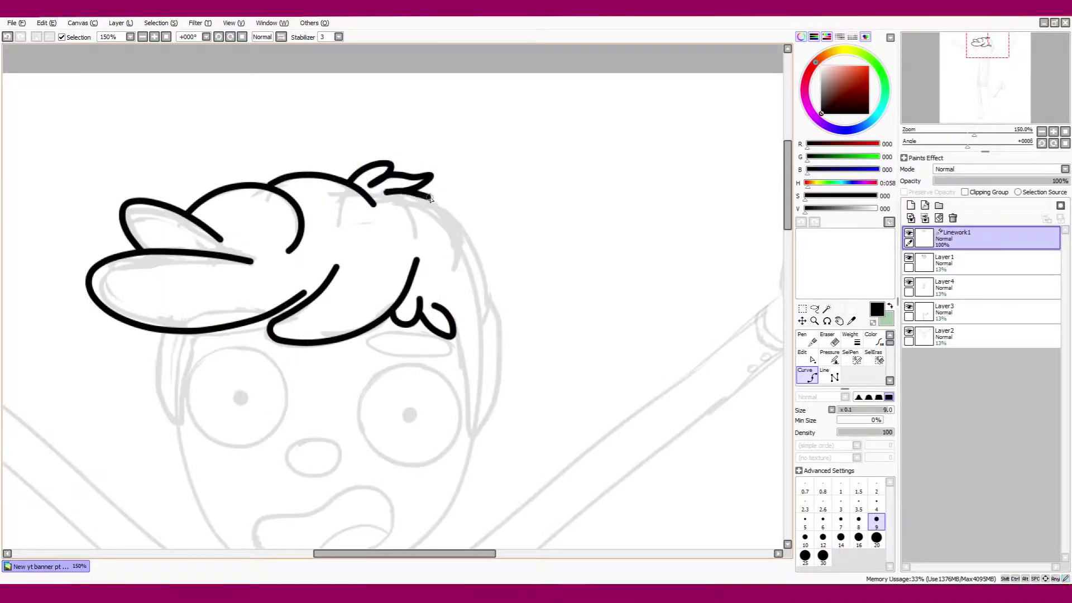
- Trace the back contour of the hair and the long pointed side lock beside the right-hand eye
drag(987, 45, 990, 47)
double_click(428, 271)
key(ctrl)
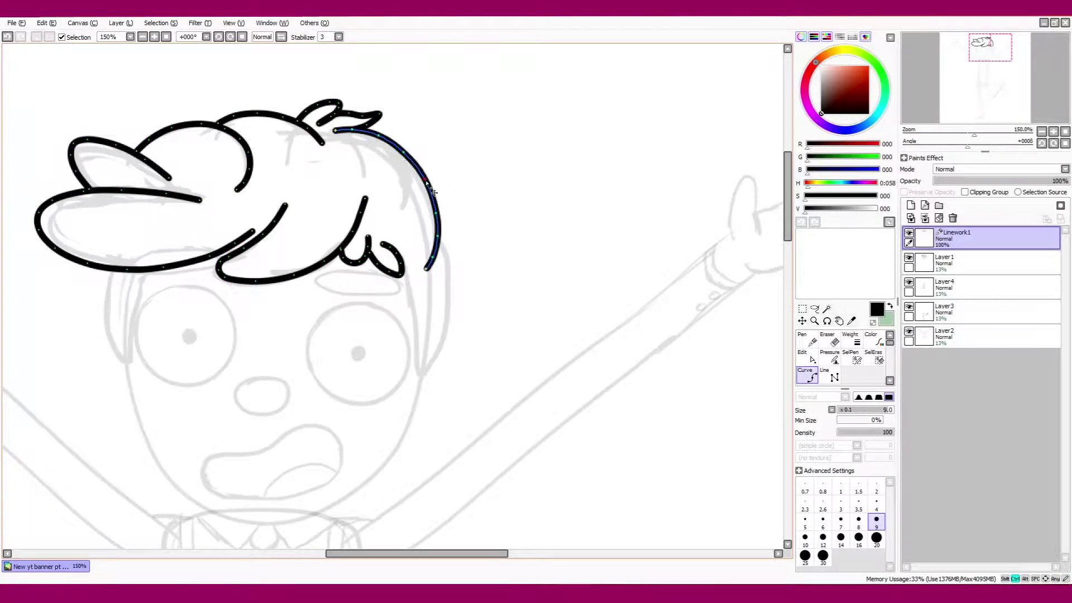
click(437, 240)
double_click(448, 306)
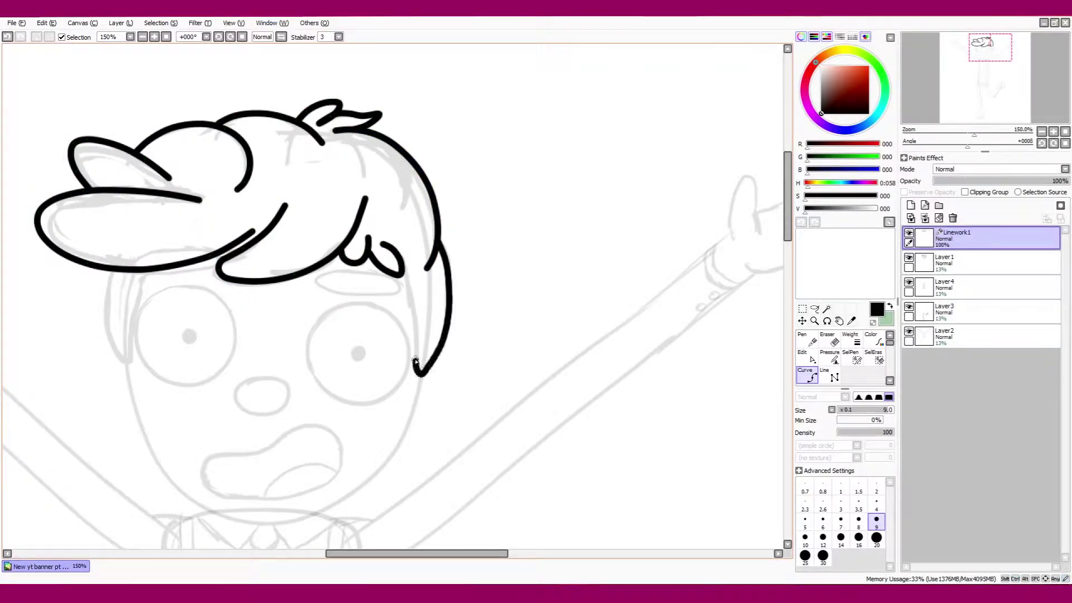
double_click(405, 271)
key(ctrl)
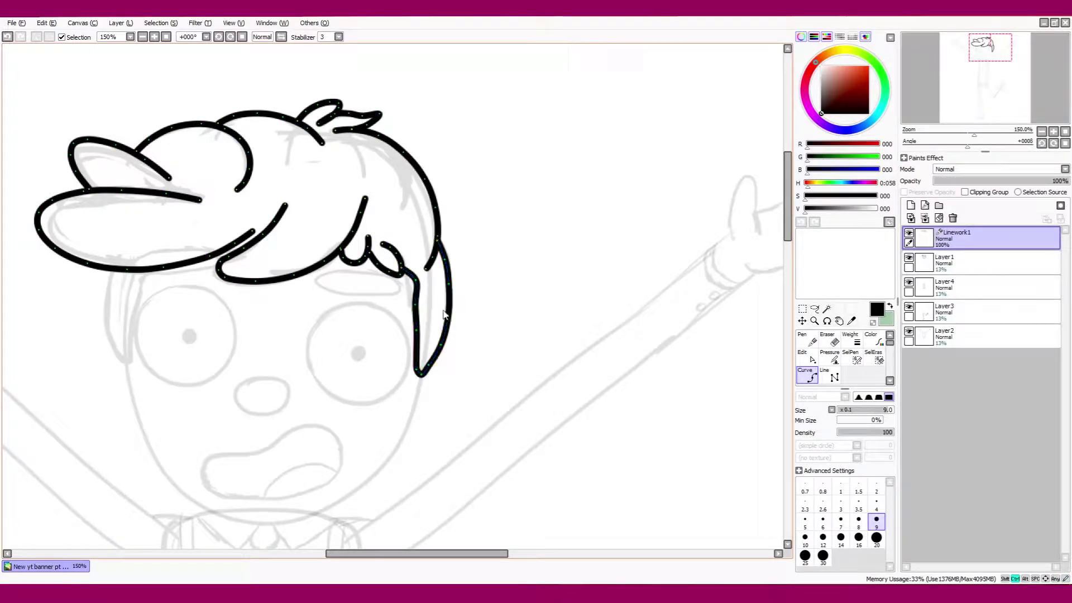
scroll(435, 376, down, 3)
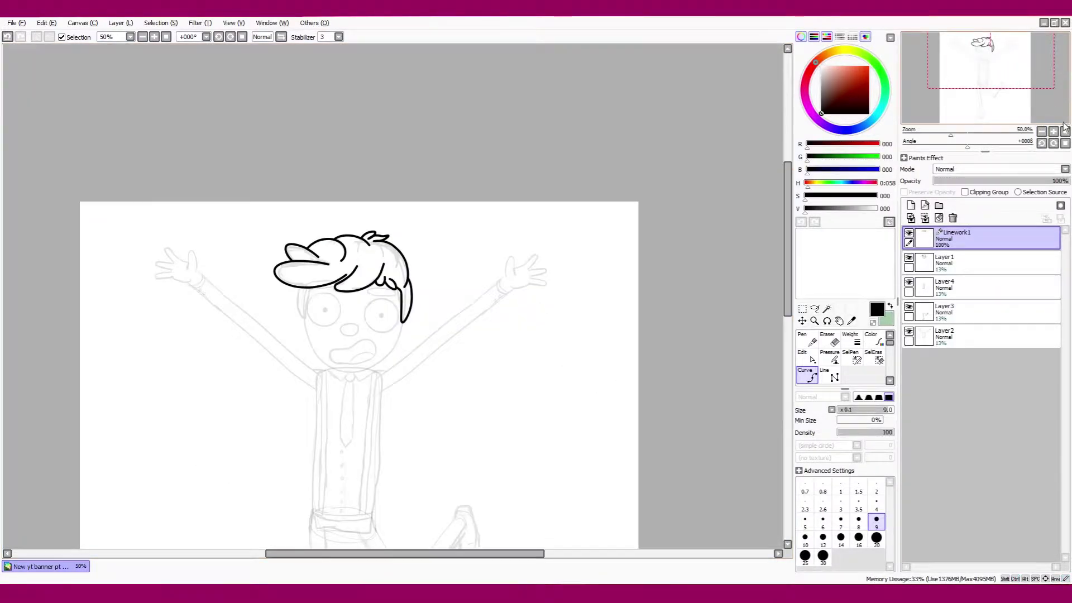
- Trace the narrow sideburn hanging from the front lock beside the left-hand eye
scroll(346, 279, up, 5)
scroll(346, 279, down, 1)
click(260, 156)
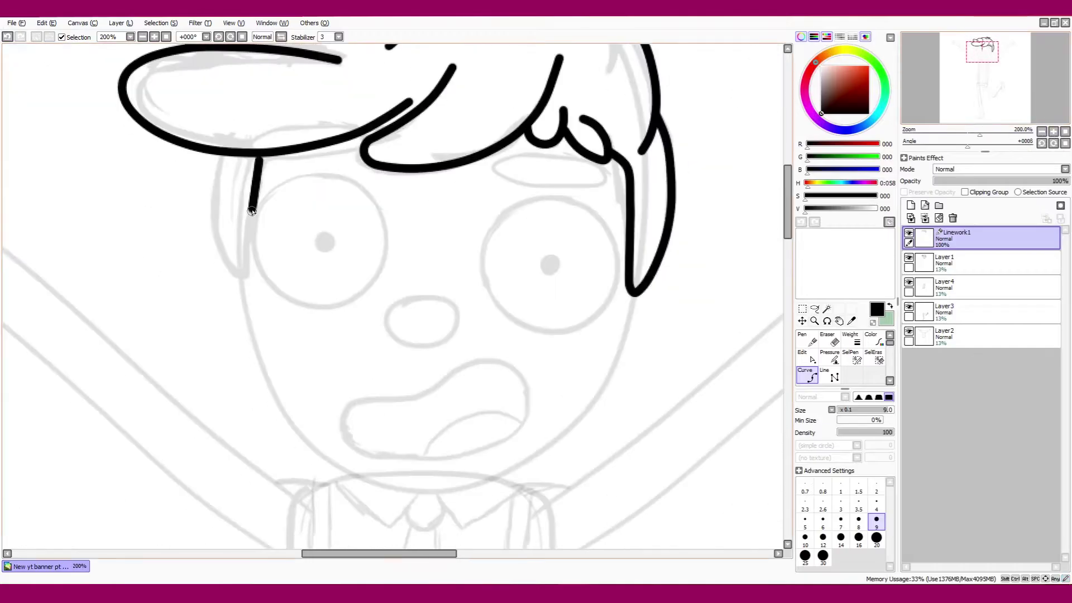
click(246, 276)
double_click(221, 156)
key(ctrl)
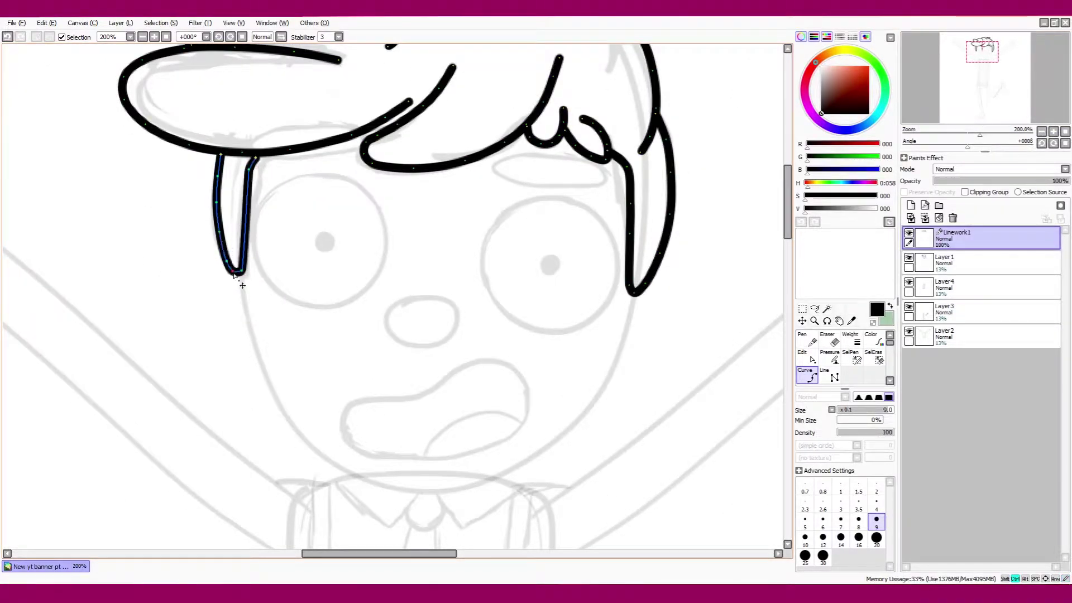
- Reshape the left-hand sideburn's lower end into a sharp point by moving its curve points
click(1042, 131)
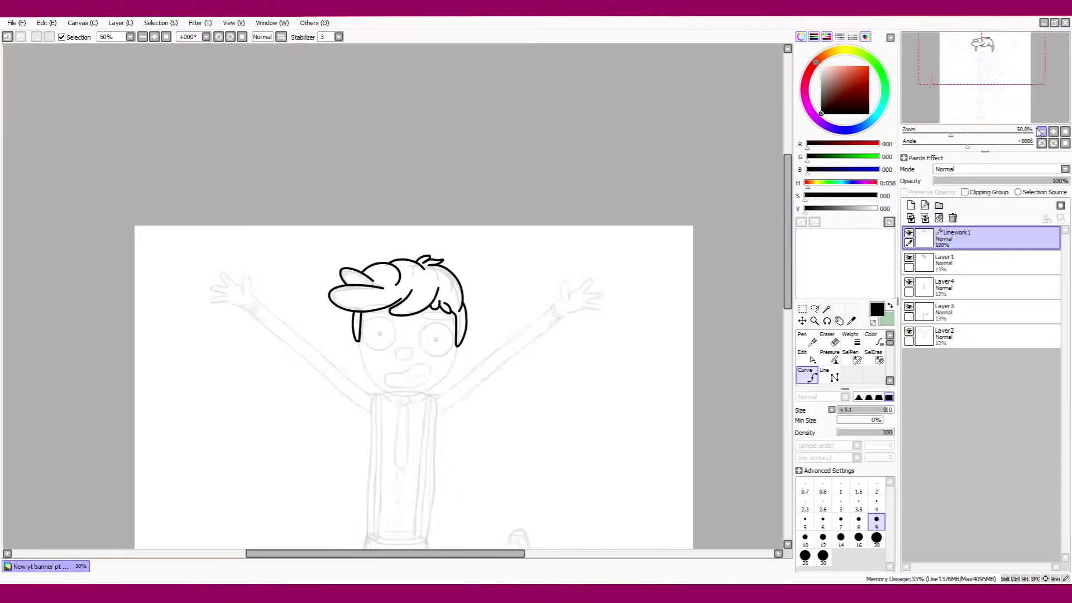
click(1054, 133)
click(1053, 131)
click(1053, 131)
key(ctrl)
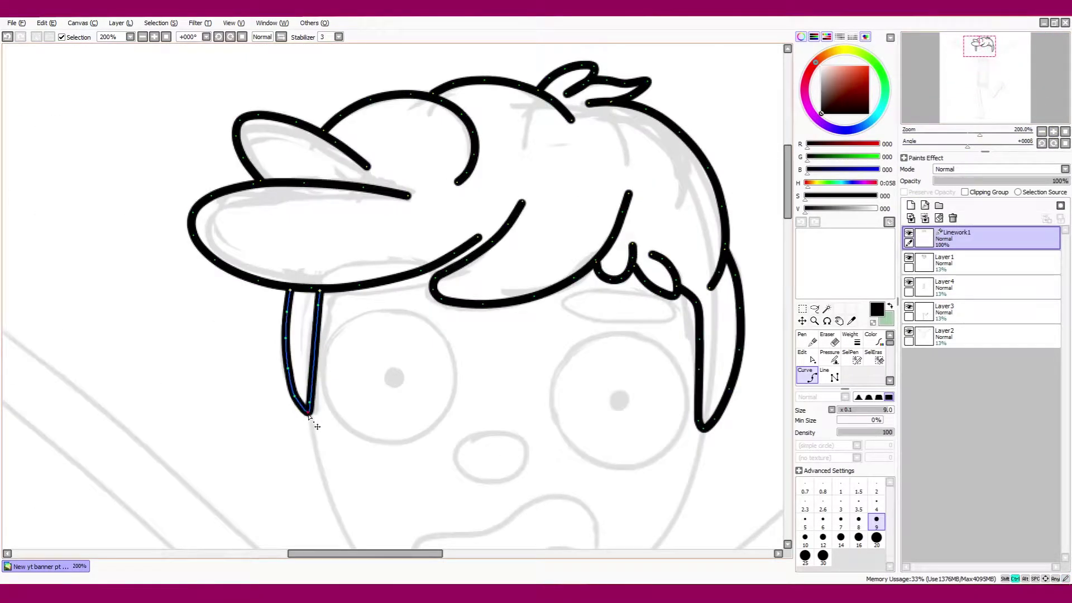
mouse_move(316, 420)
mouse_down()
mouse_move(306, 407)
mouse_move(310, 418)
mouse_up()
- Trace the face outline from one side lock around the chin to the other on a new linework layer below the hair
click(1042, 131)
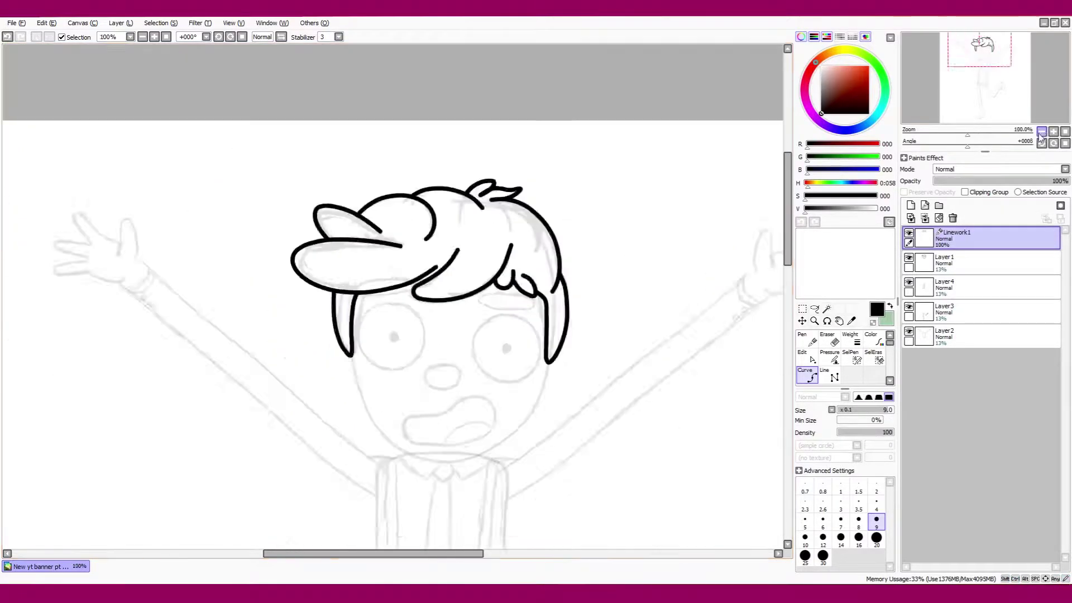
click(1042, 131)
scroll(1038, 111, up, 3)
scroll(1037, 105, down, 2)
scroll(1037, 105, up, 1)
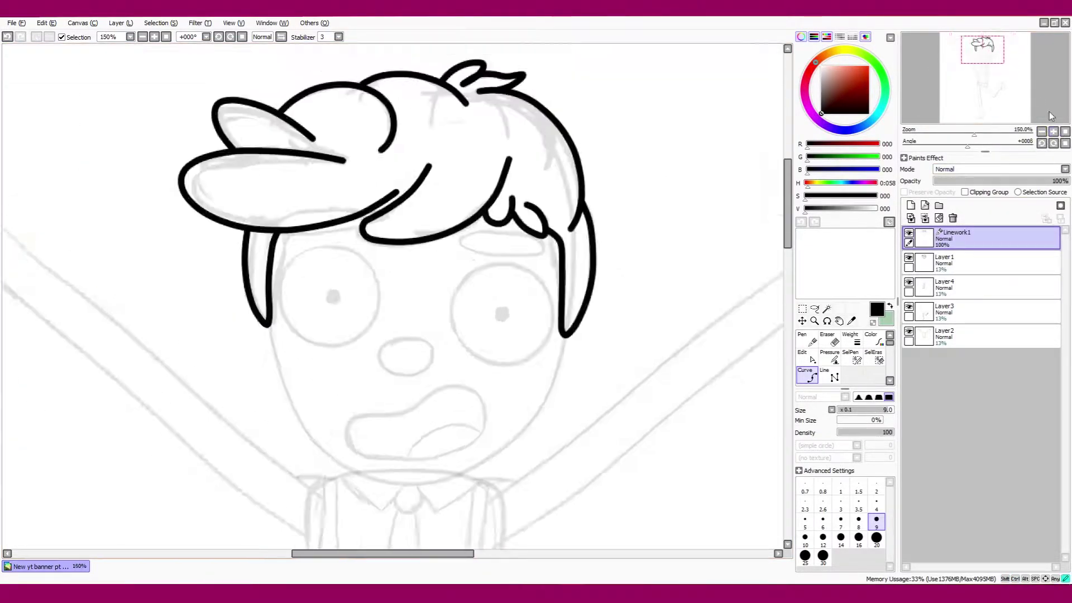
scroll(1032, 116, down, 4)
scroll(1032, 116, up, 4)
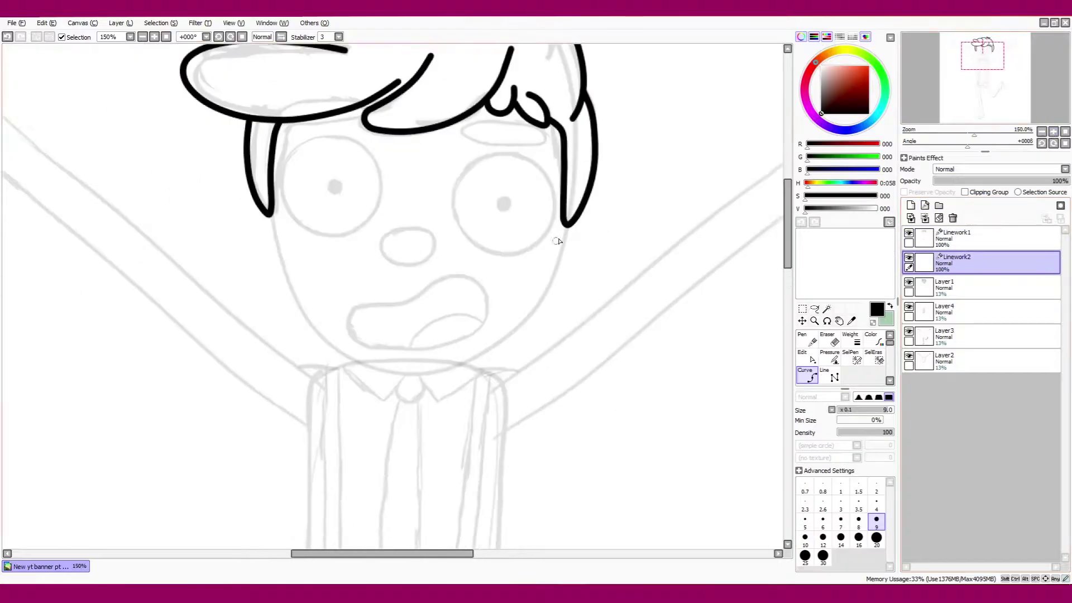
key(ctrl+z)
mouse_move(567, 226)
mouse_down()
mouse_move(511, 332)
mouse_move(429, 378)
mouse_move(326, 345)
mouse_move(273, 235)
mouse_up()
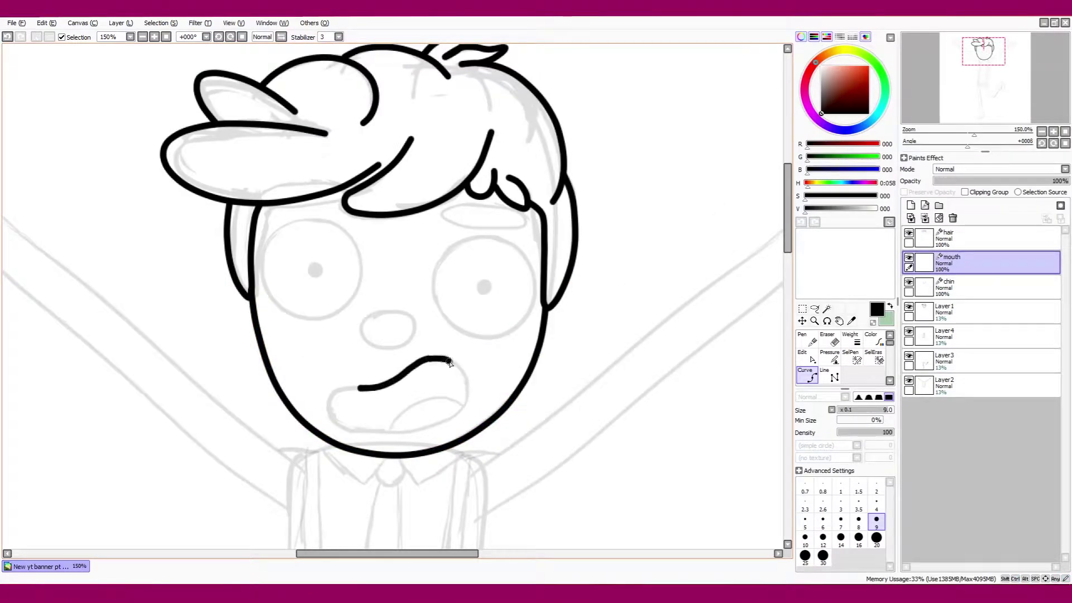
- Trace the open mouth with its tongue and the oval nose on separate linework layers named mouth and nose
mouse_move(433, 425)
mouse_down()
mouse_move(364, 433)
mouse_move(330, 412)
mouse_up()
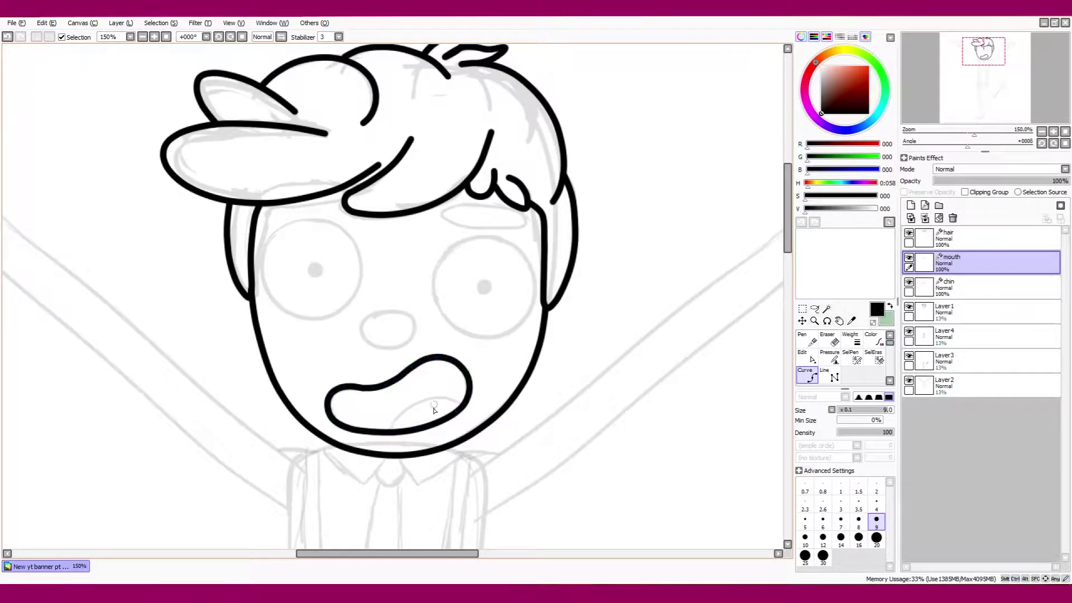
mouse_move(406, 295)
mouse_down()
mouse_move(393, 347)
mouse_move(434, 303)
mouse_move(407, 297)
mouse_up()
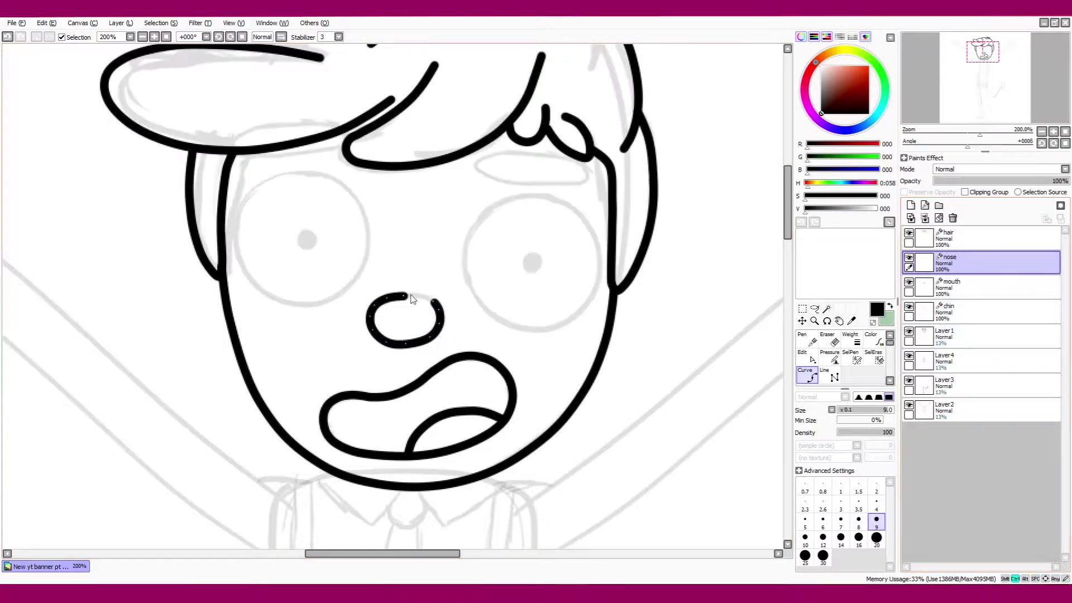
click(1054, 131)
scroll(392, 171, up, 3)
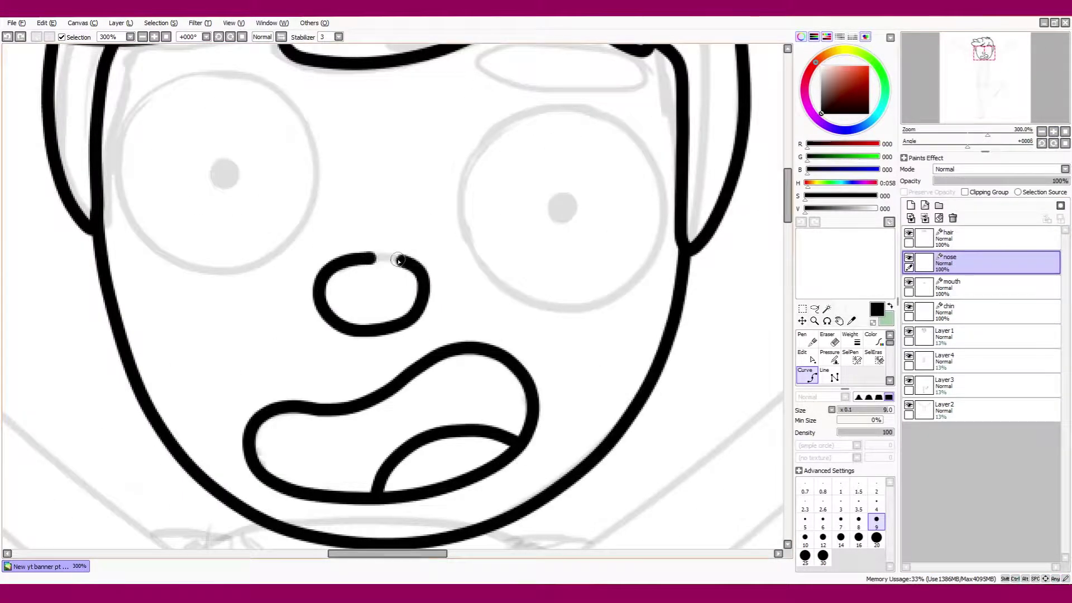
key(ctrl)
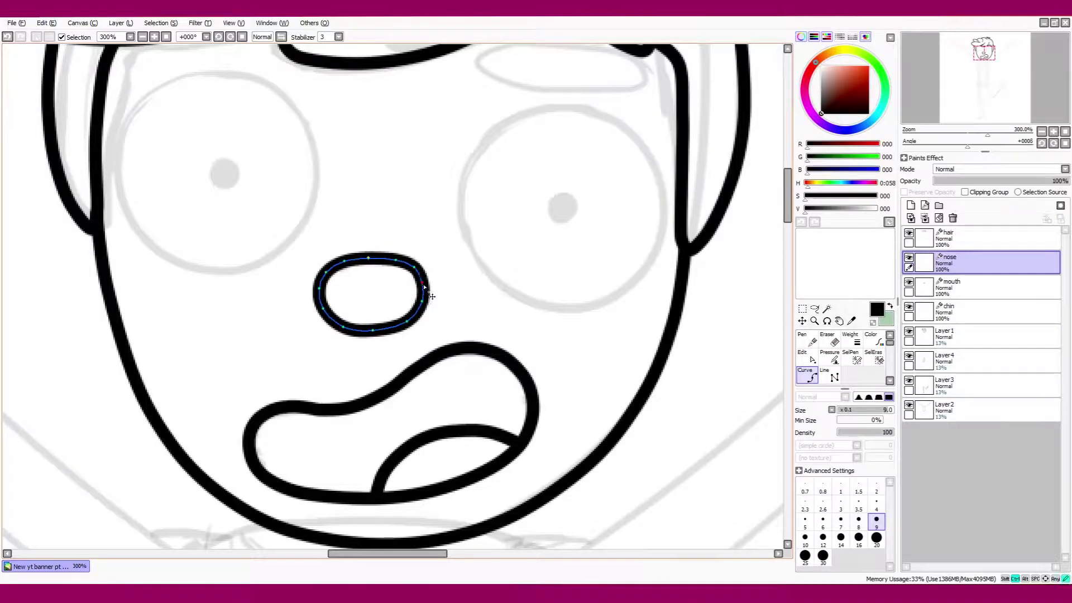
click(1042, 132)
click(1042, 132)
- Add a linework layer named eyes and trace the round outline of the right-hand eye
click(911, 205)
double_click(983, 262)
text(eyes)
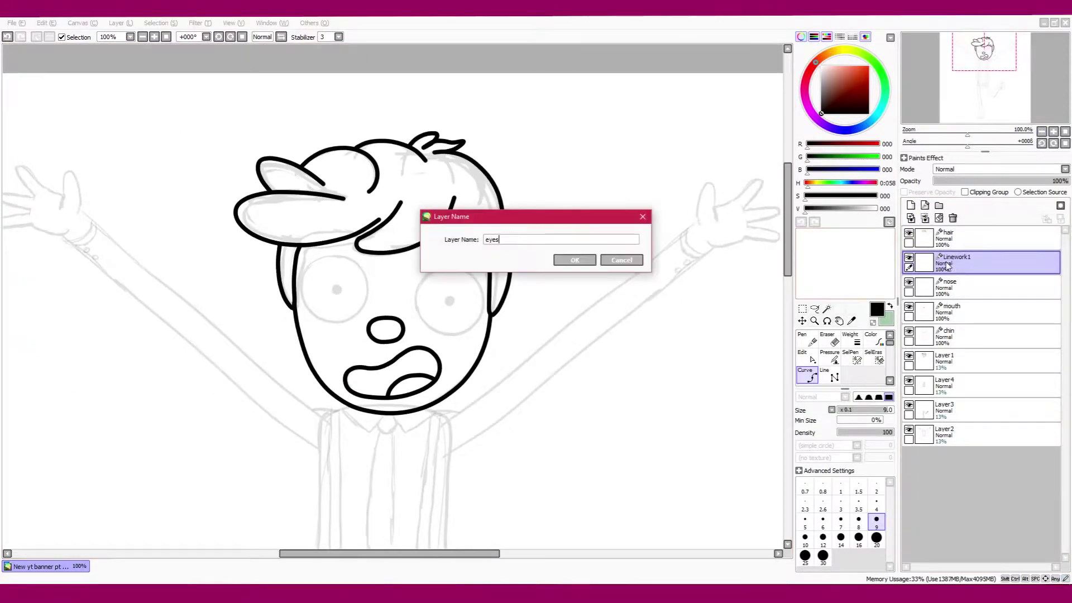
key(Return)
scroll(542, 256, up, 2)
mouse_move(542, 255)
mouse_down()
mouse_move(486, 260)
mouse_move(450, 323)
mouse_move(460, 351)
mouse_move(506, 381)
mouse_move(549, 380)
mouse_move(584, 318)
mouse_move(543, 279)
mouse_up()
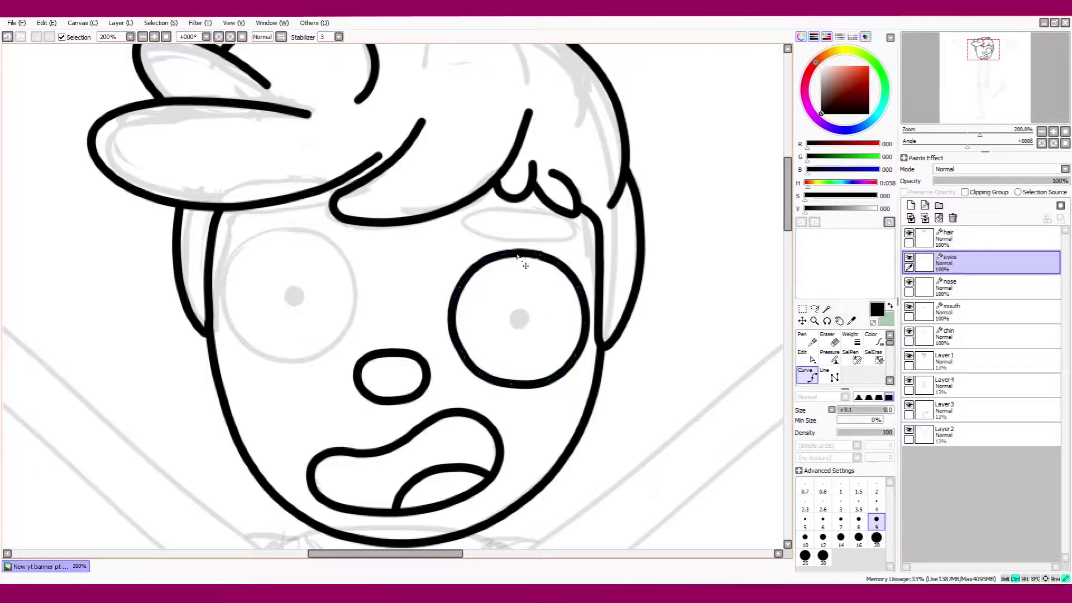
key(Return)
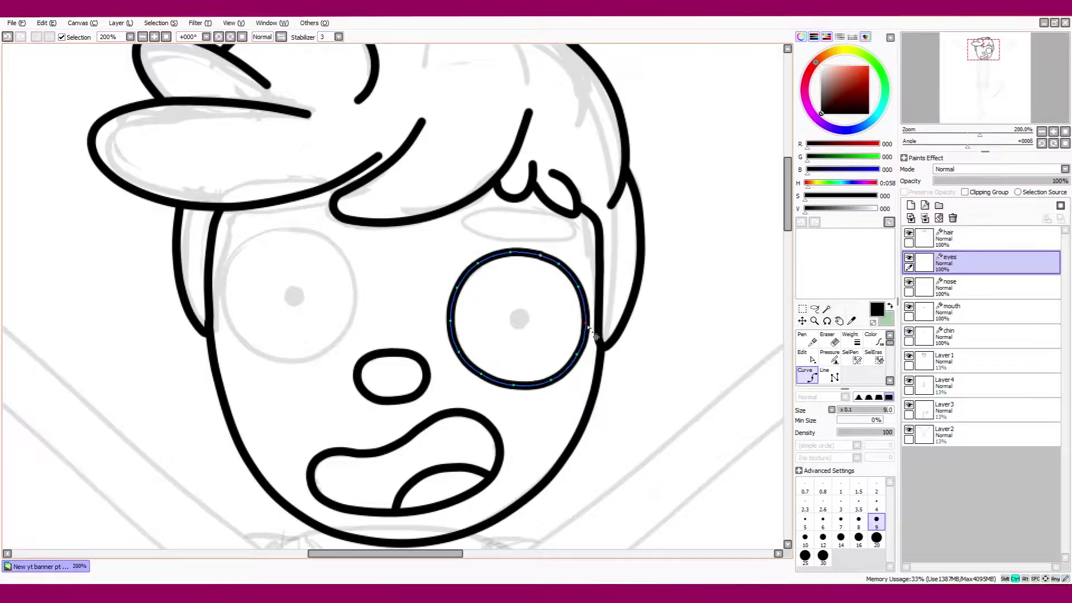
- Smooth the right-hand eye into a rounder circle by adjusting its curve points
scroll(600, 352, down, 3)
scroll(562, 313, up, 4)
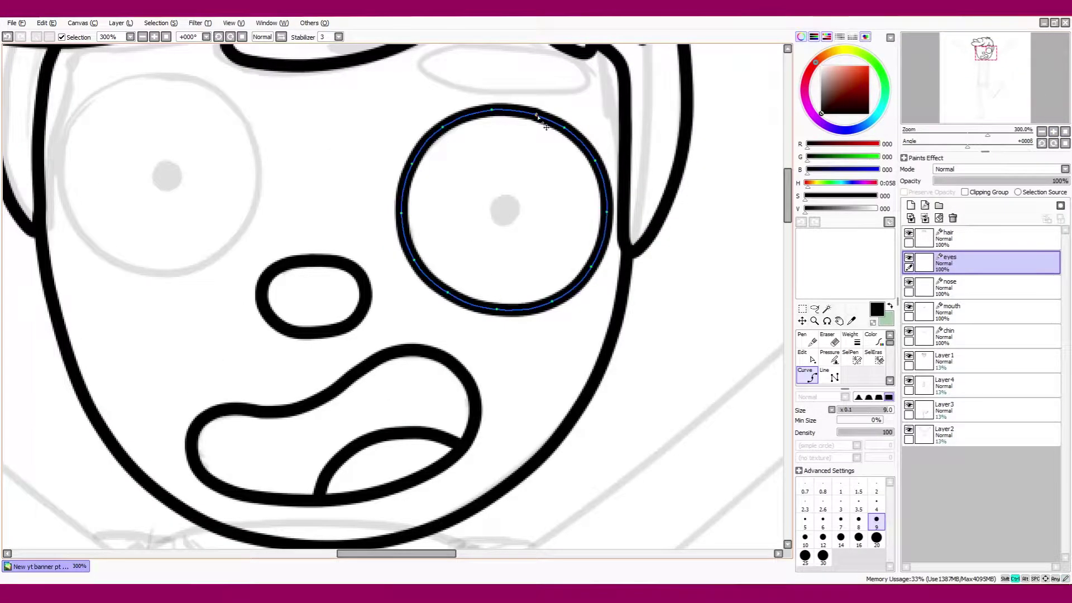
click(983, 310)
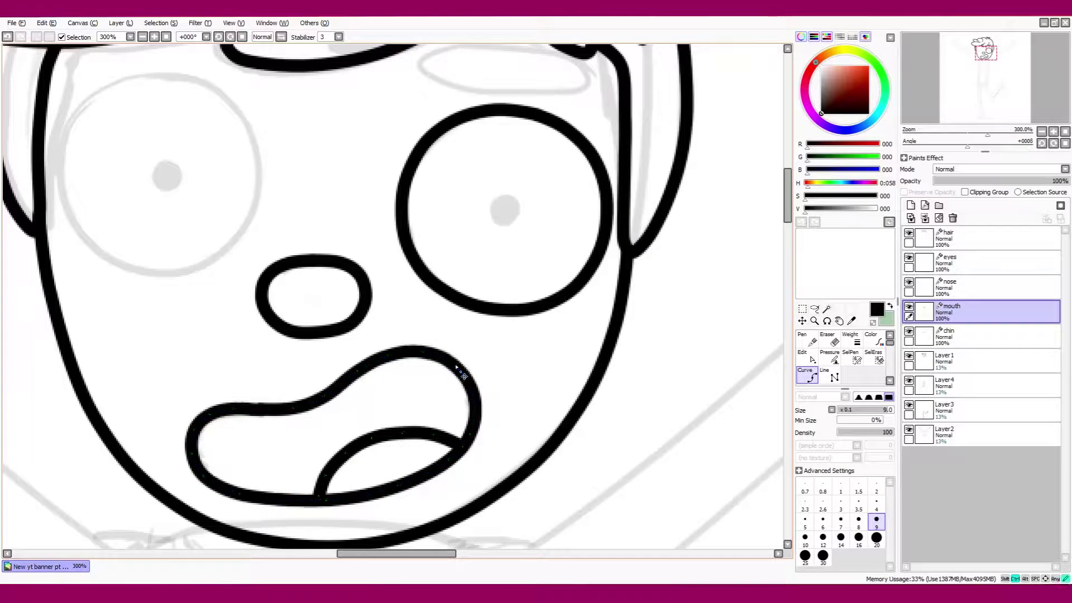
click(982, 262)
scroll(1033, 112, down, 4)
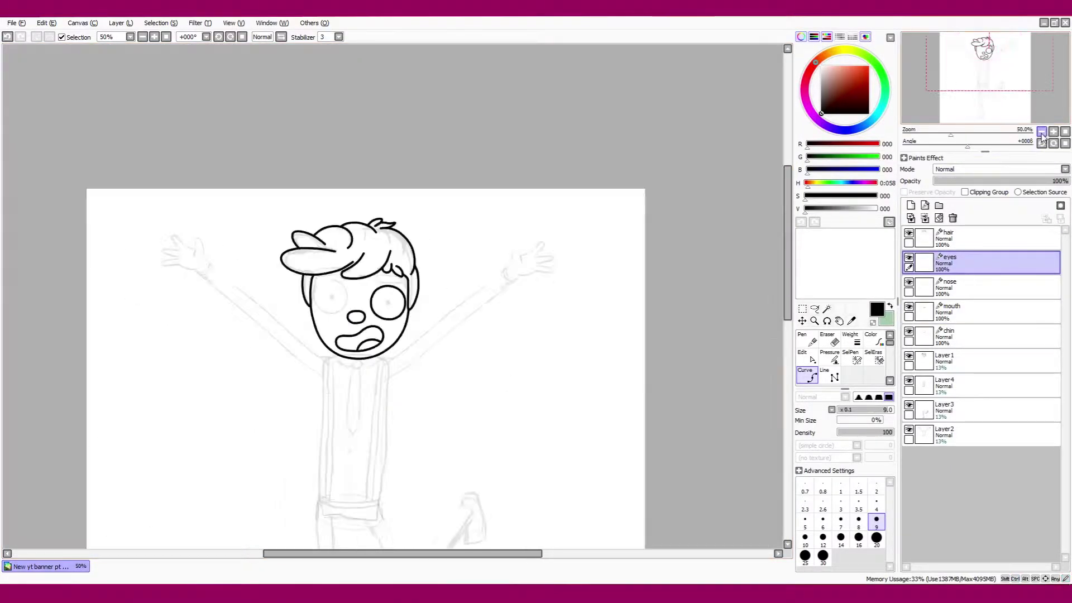
- Copy the traced eye to the left-hand side of the face and add both pupils on a pupils layer with the Nib Pen at size 20
scroll(1038, 100, up, 2)
scroll(1038, 101, down, 1)
scroll(1044, 109, up, 2)
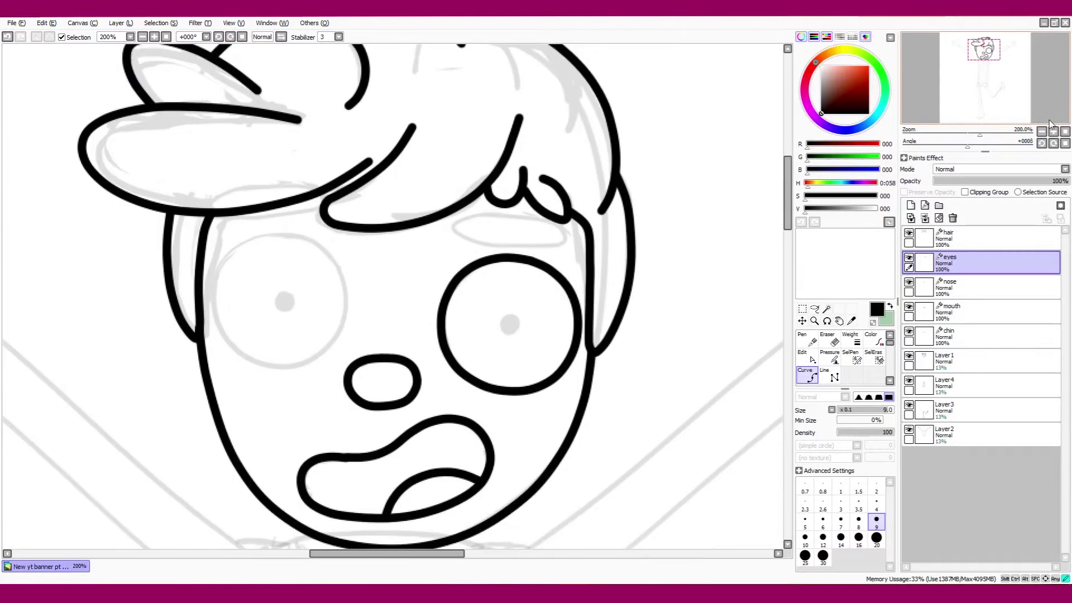
scroll(1044, 109, down, 1)
click(815, 308)
mouse_move(377, 202)
mouse_down()
mouse_move(386, 345)
mouse_move(379, 204)
mouse_move(186, 251)
mouse_up()
key(ctrl+c)
key(ctrl+v)
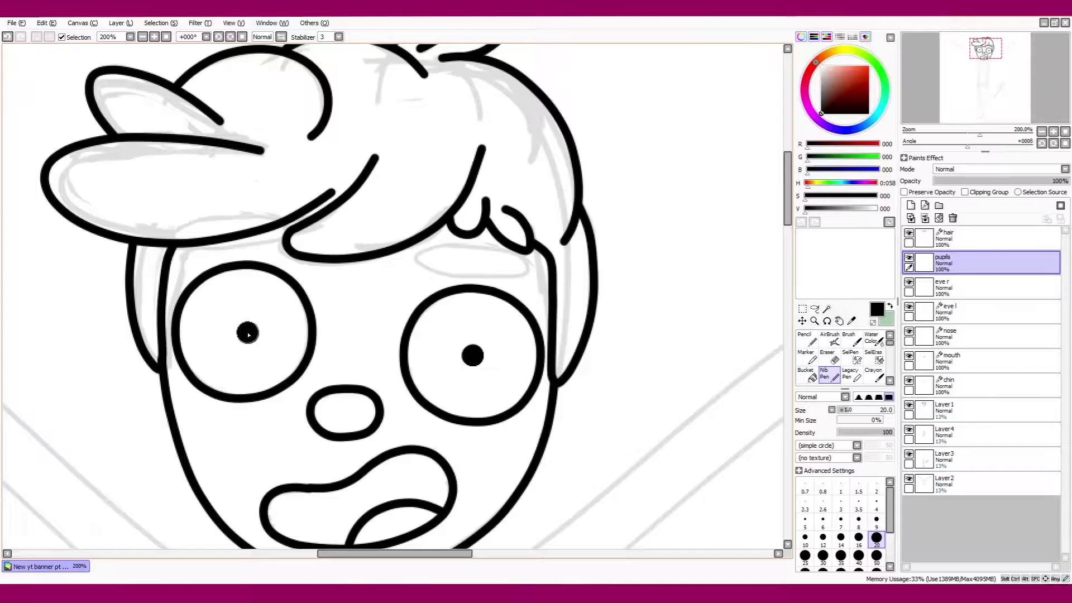
scroll(248, 334, down, 5)
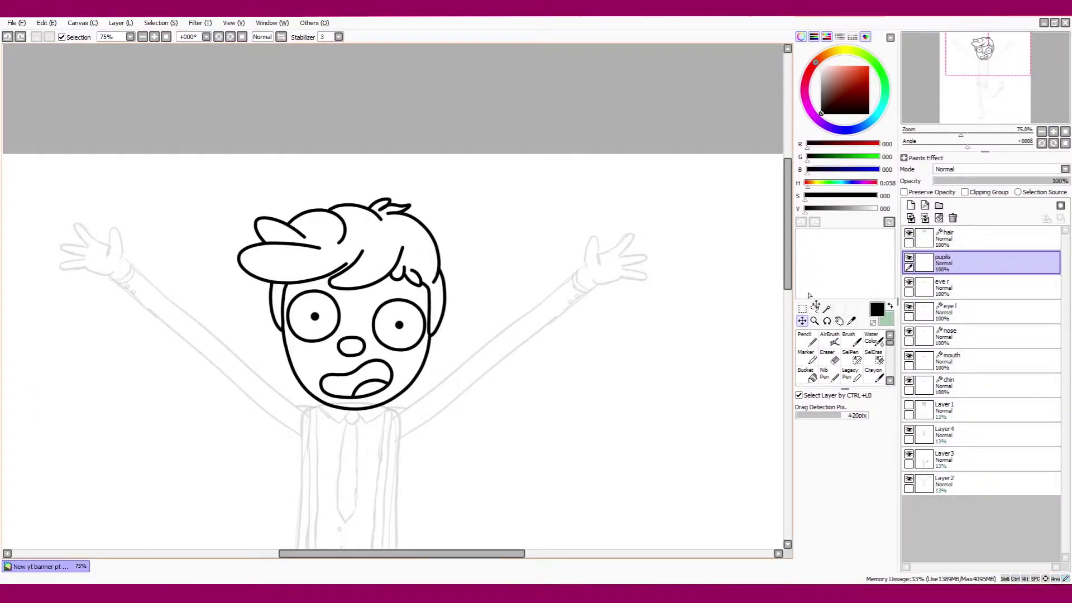
scroll(391, 301, down, 3)
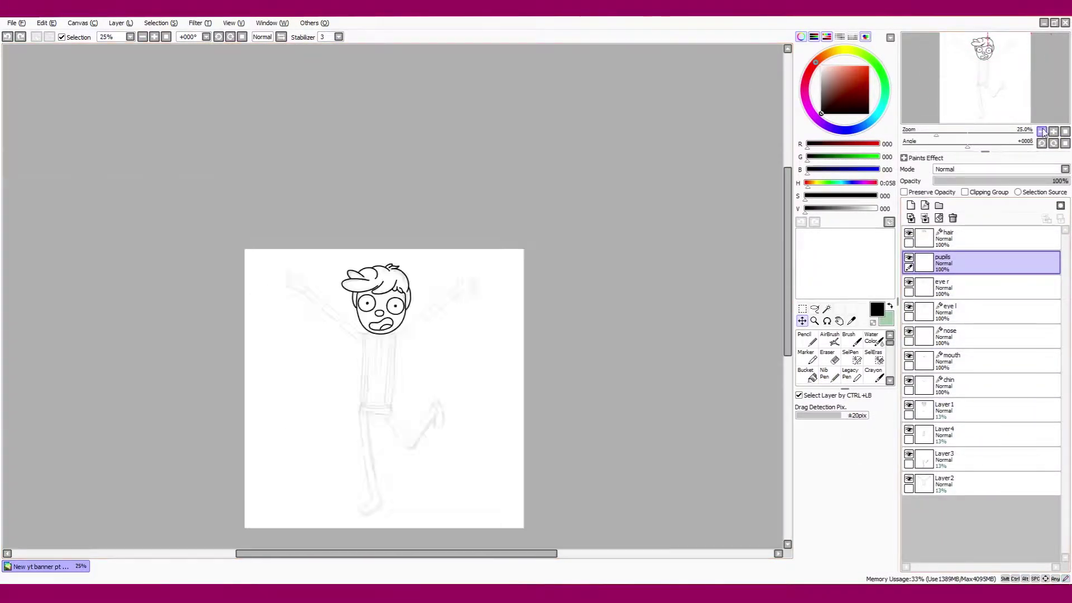
- Trace the right-hand eyebrow on a linework layer named eyebrow l and place a horizontally flipped copy above the left-hand eye
scroll(390, 301, up, 6)
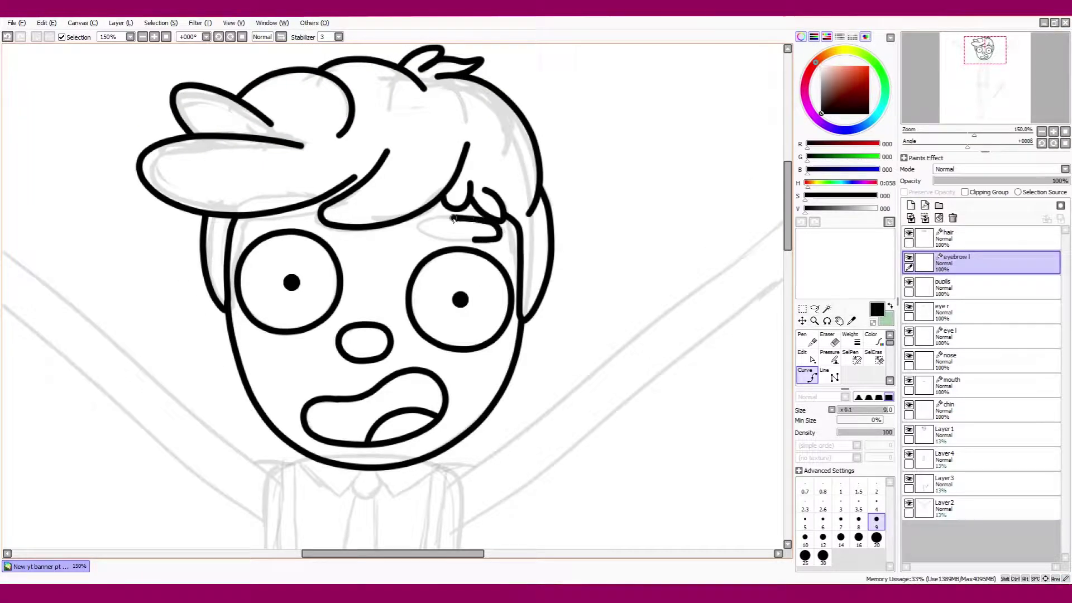
key(ctrl+z)
key(ctrl+c)
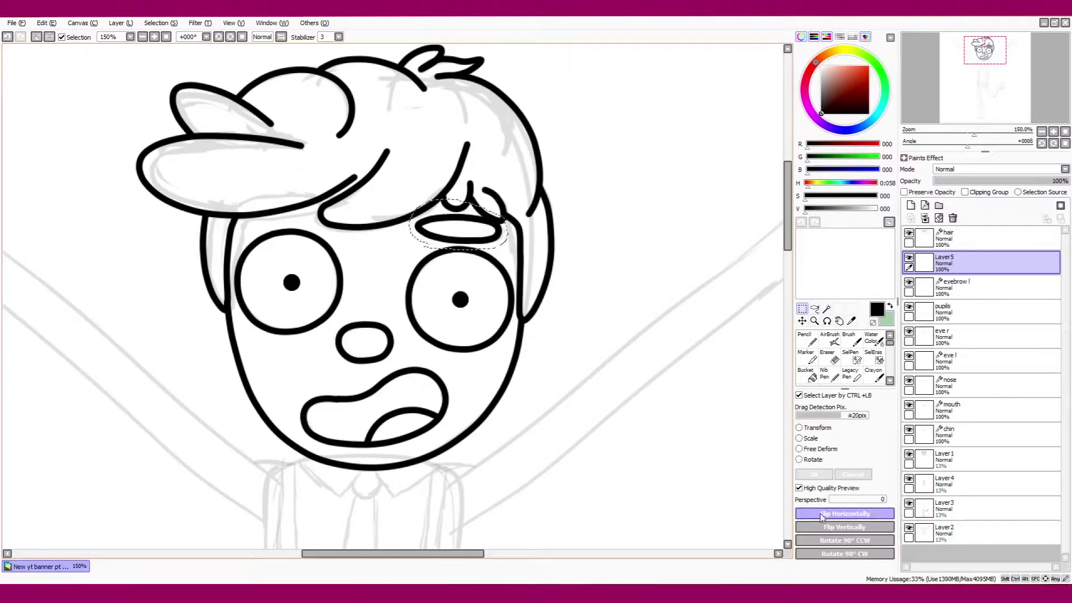
key(ctrl+v)
drag(463, 251, 279, 257)
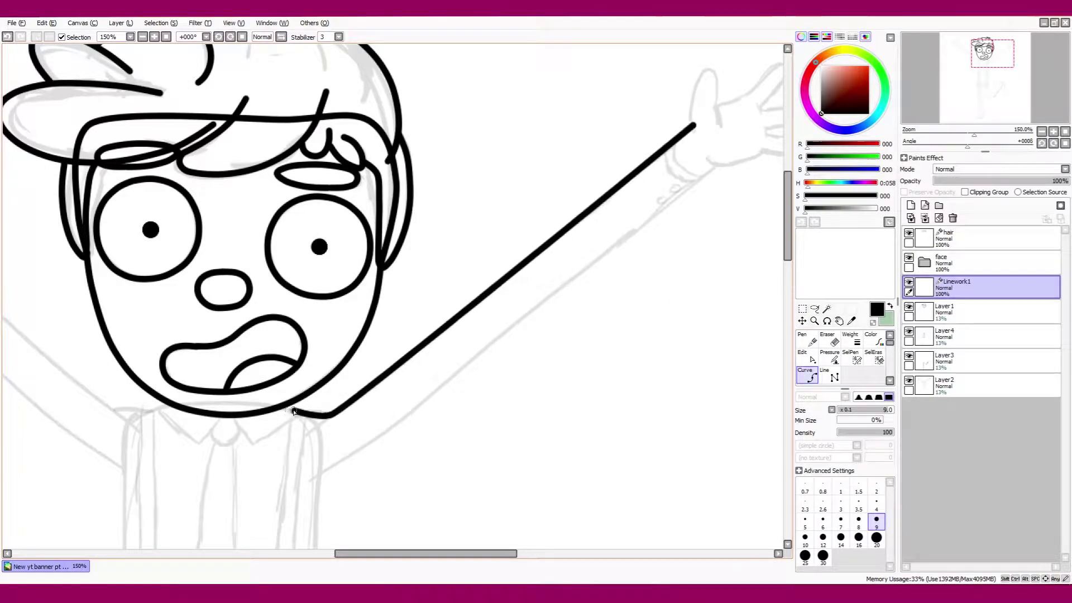
- Trace the upper edges of both raised arms on a new linework layer as one curve passing beneath the chin
click(140, 411)
scroll(391, 296, left, 10)
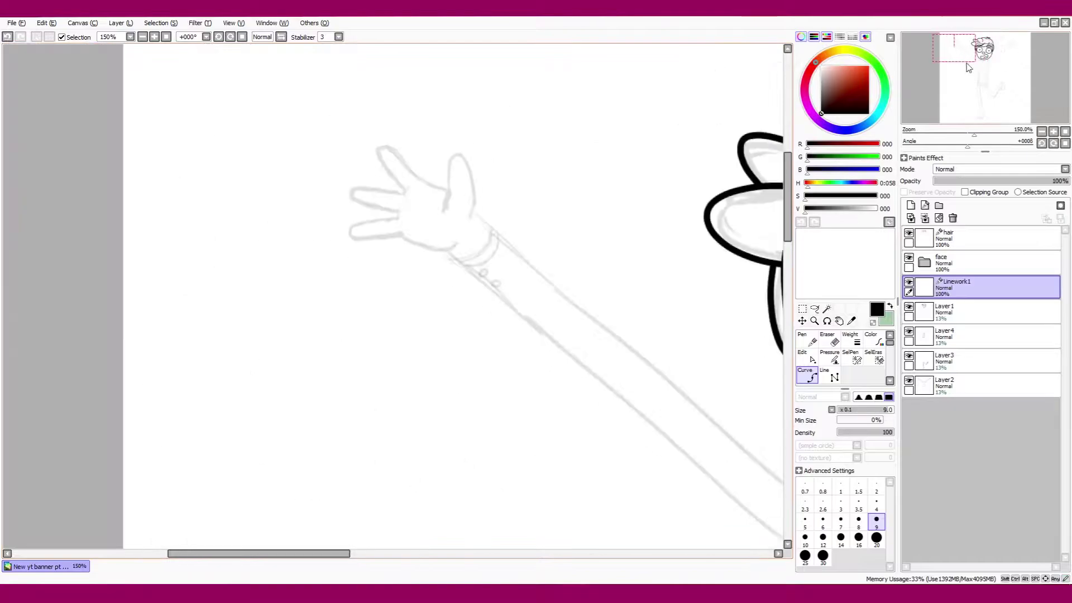
click(455, 227)
scroll(455, 228, down, 2)
scroll(306, 281, up, 2)
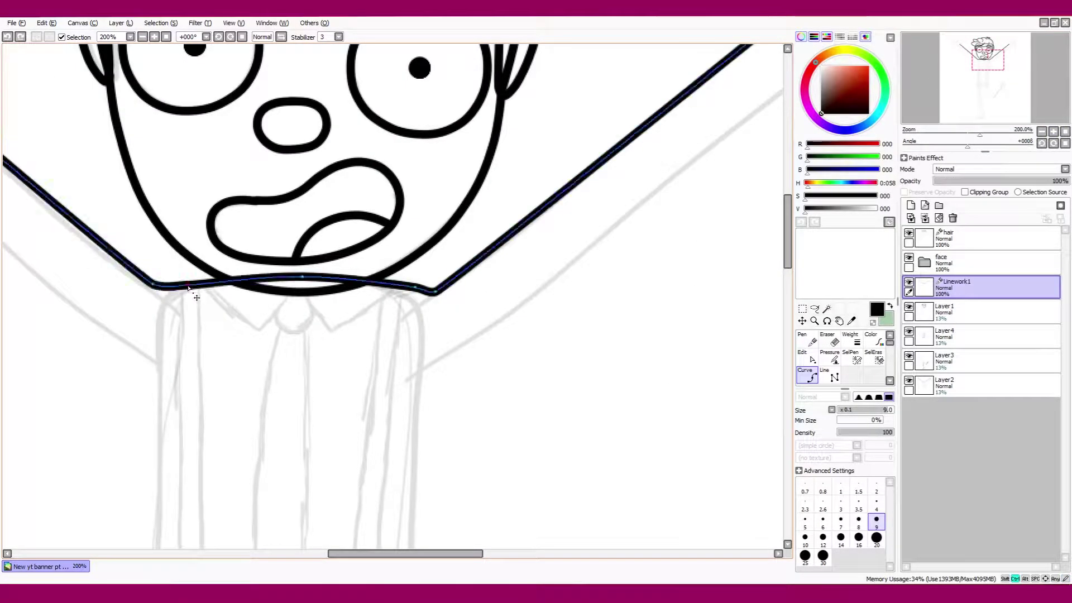
- Reshape the neckline into a smooth arch with sharp shoulder corners by moving its curve points
drag(285, 277, 275, 272)
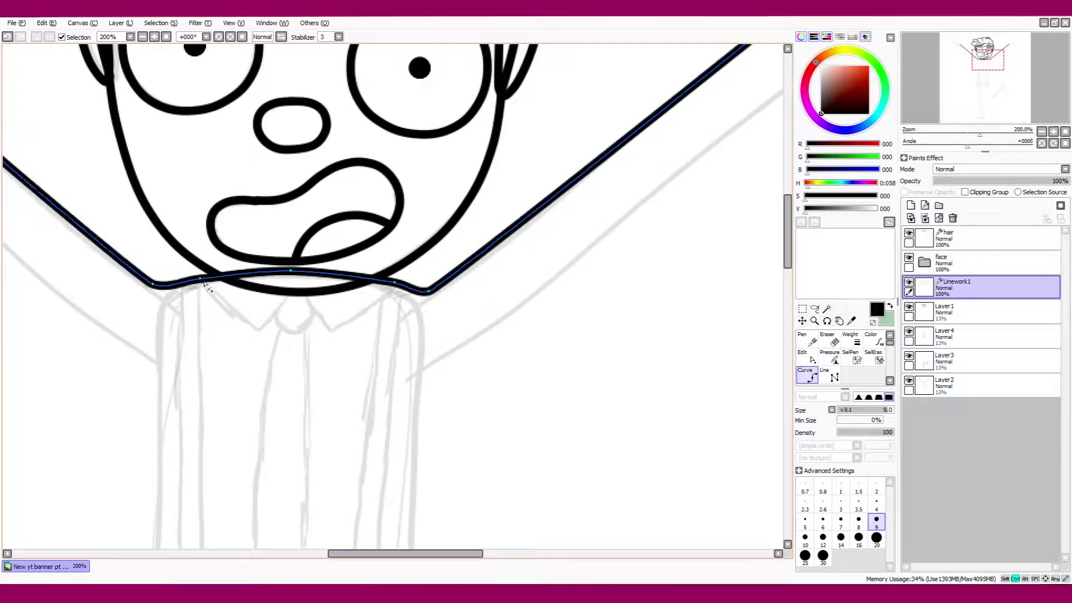
drag(168, 290, 160, 291)
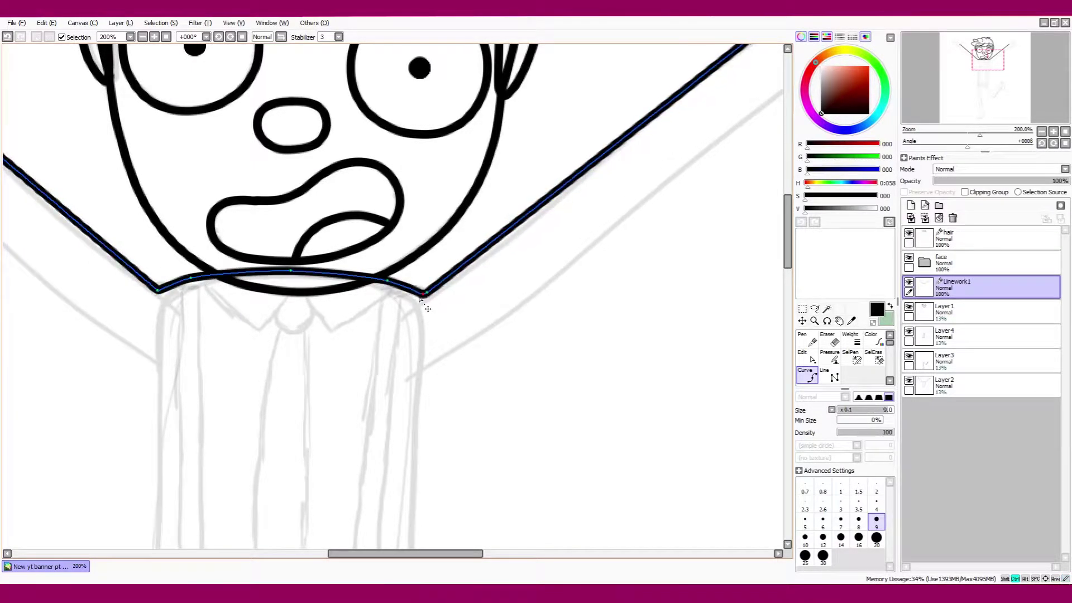
scroll(1027, 112, down, 3)
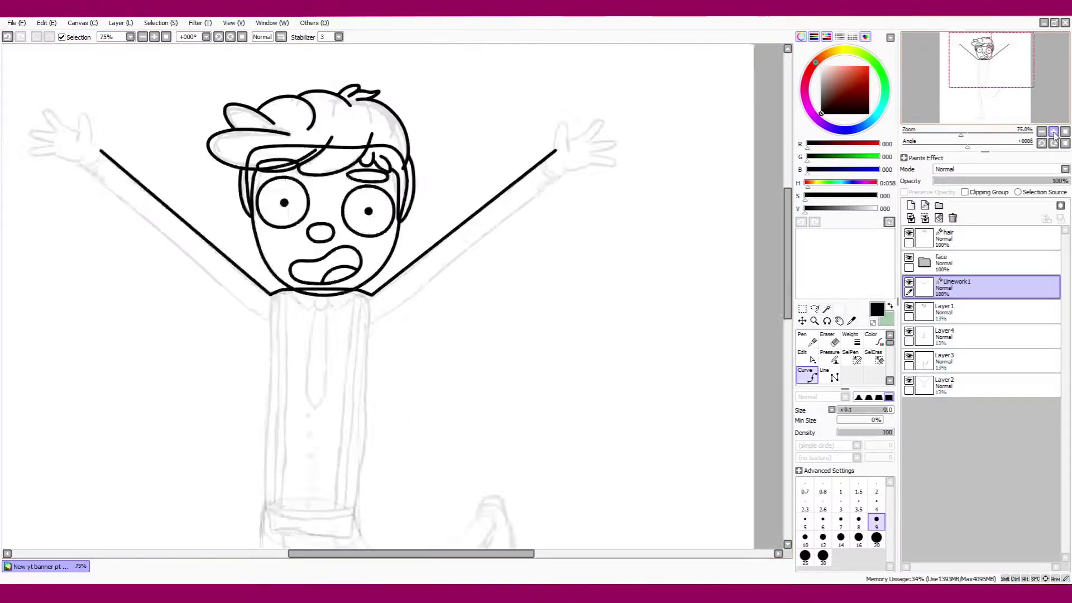
- Trace the left-hand arm's underside and continue down that side of the torso to a small inward bend at the waist
scroll(1027, 113, up, 2)
drag(1027, 112, 1040, 125)
scroll(523, 312, up, 2)
scroll(983, 75, down, 2)
scroll(983, 75, up, 2)
drag(989, 62, 985, 86)
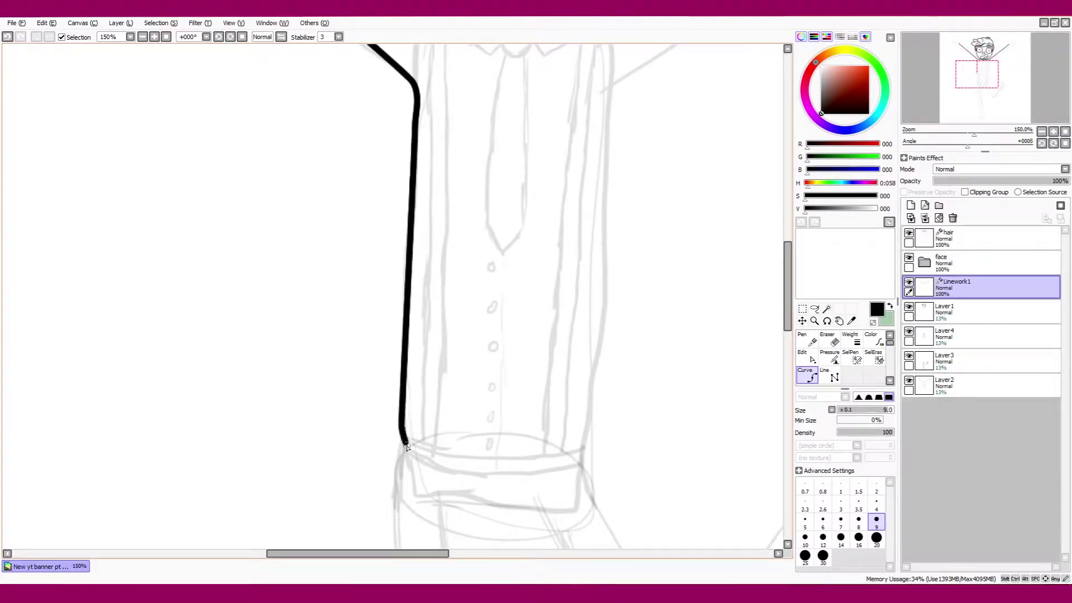
drag(402, 427, 404, 440)
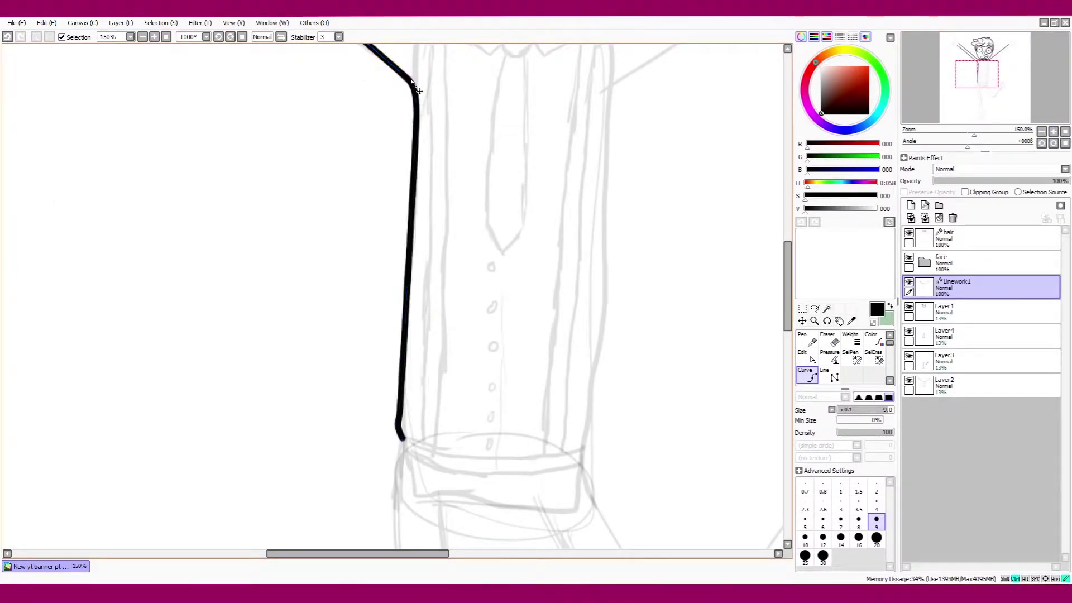
- Trace the right-hand arm's underside and torso side, close the shirt with a curved hem, and add a short fold line
mouse_move(997, 65)
mouse_down()
mouse_move(1002, 78)
mouse_move(1000, 58)
mouse_move(983, 83)
mouse_up()
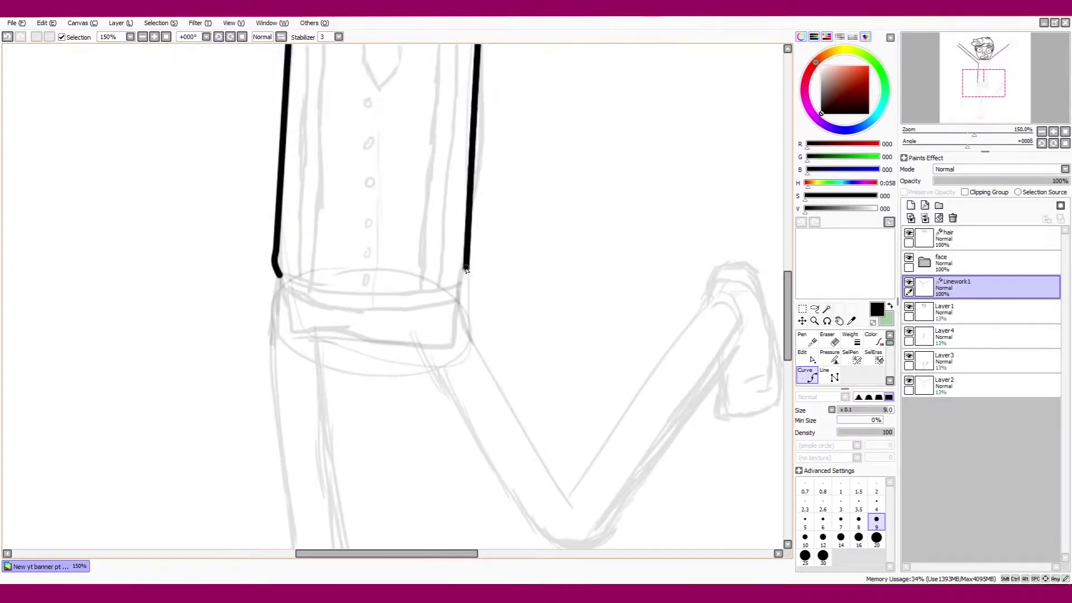
click(468, 277)
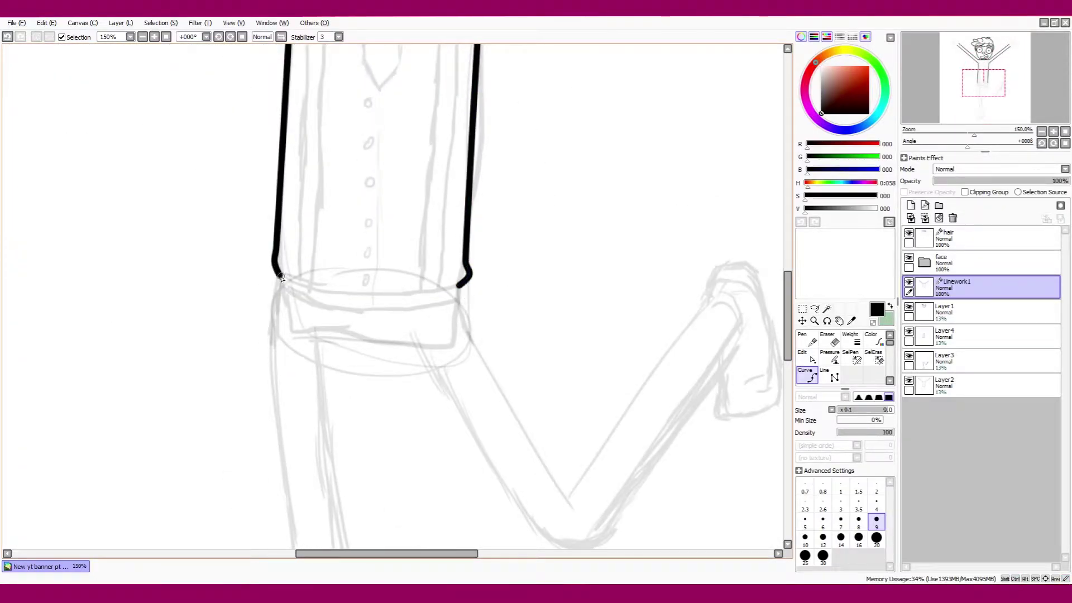
click(281, 277)
double_click(458, 286)
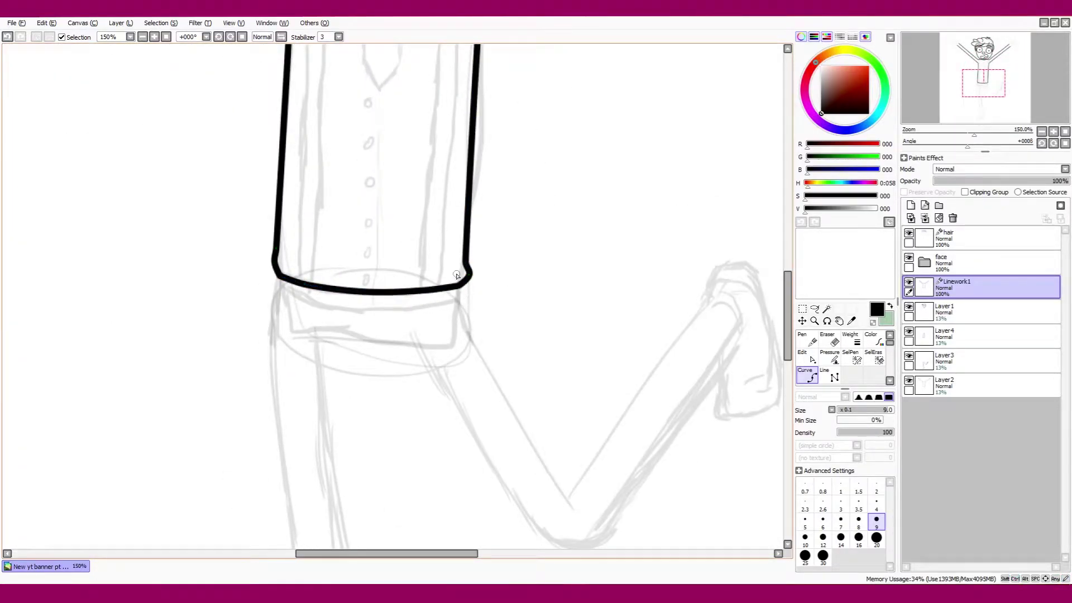
ctrl+click(281, 277)
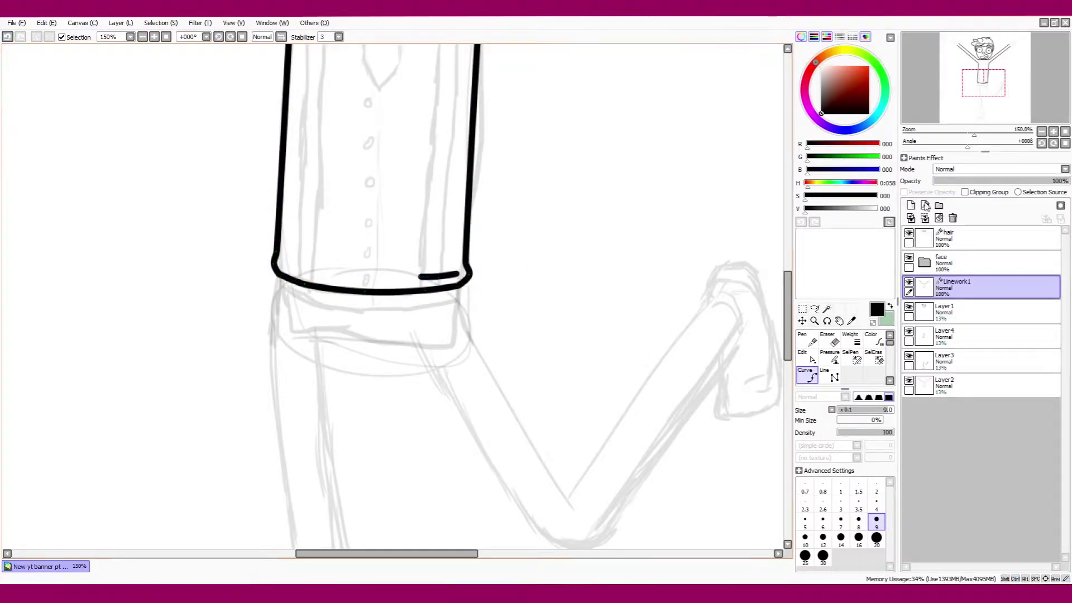
scroll(443, 375, down, 2)
scroll(467, 280, down, 1)
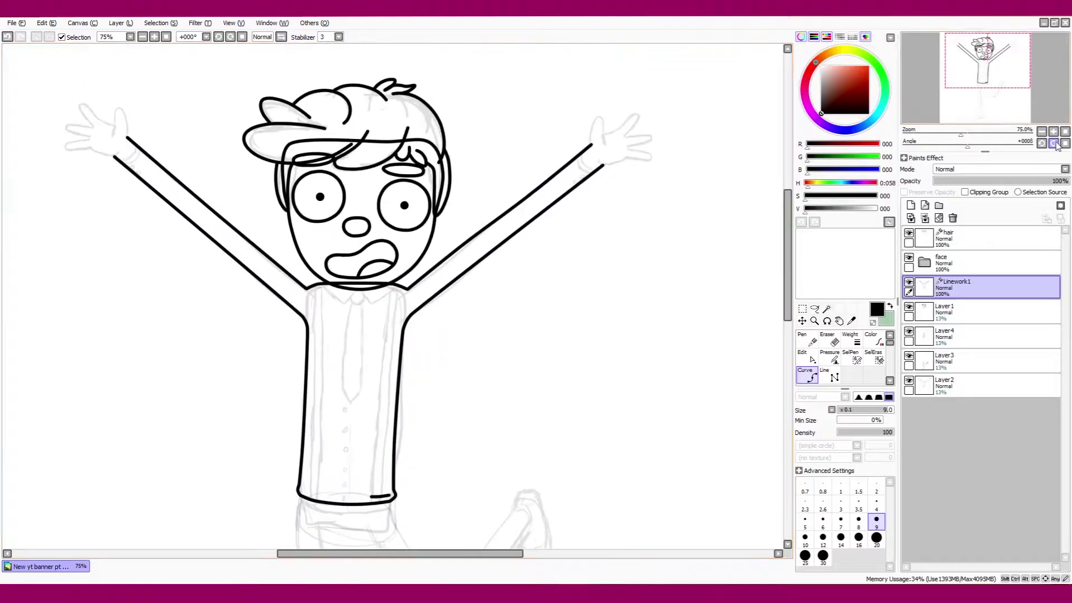
- Draw double curved cuff lines at both wrists and pull the ends of the arm lines back to meet the cuffs
scroll(544, 187, up, 2)
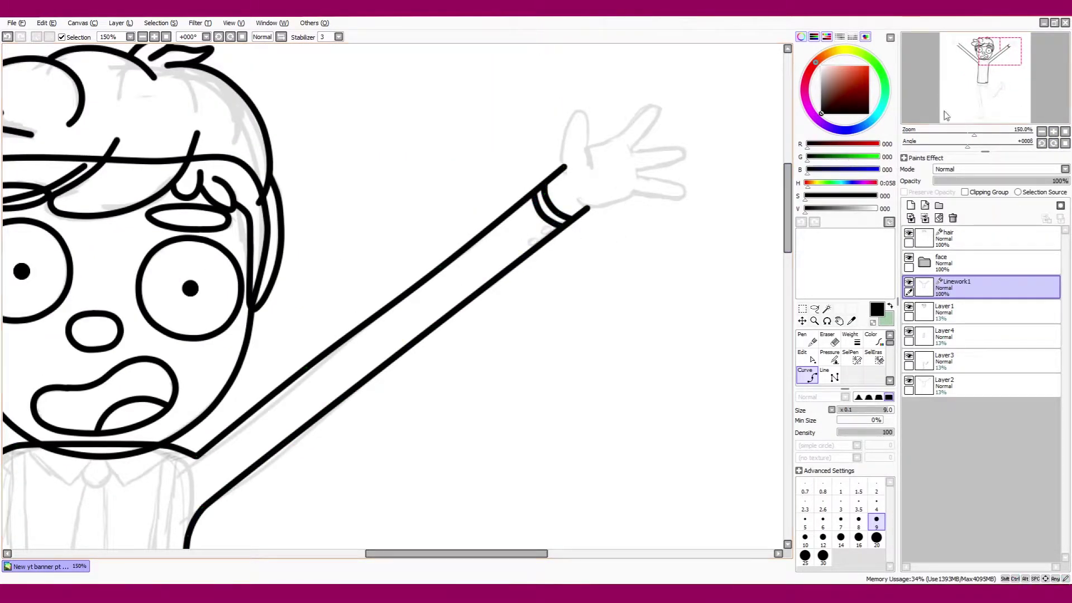
key(h)
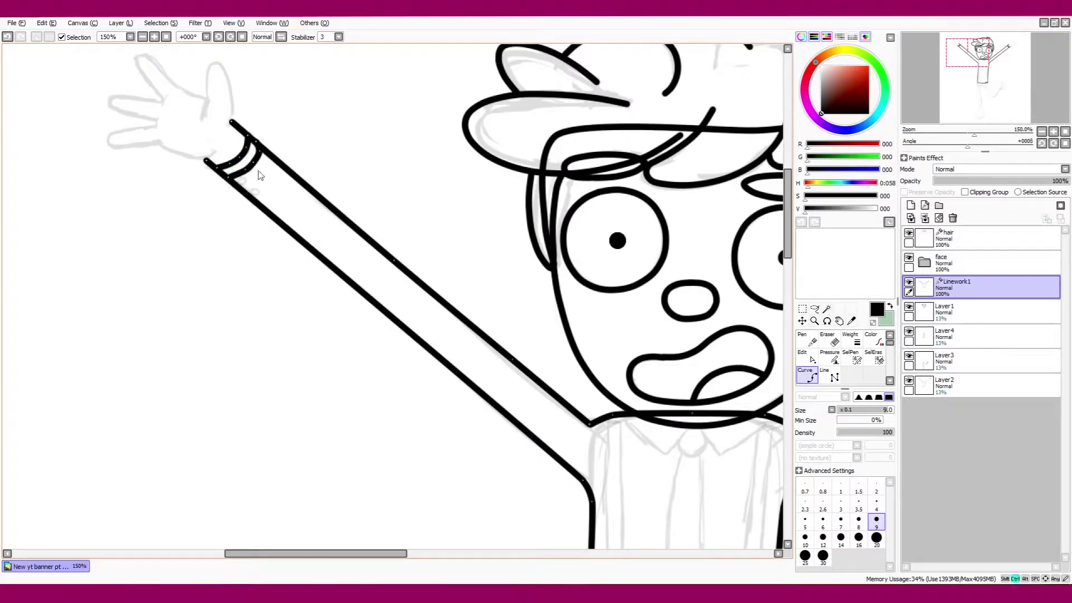
drag(205, 160, 212, 170)
drag(231, 120, 249, 133)
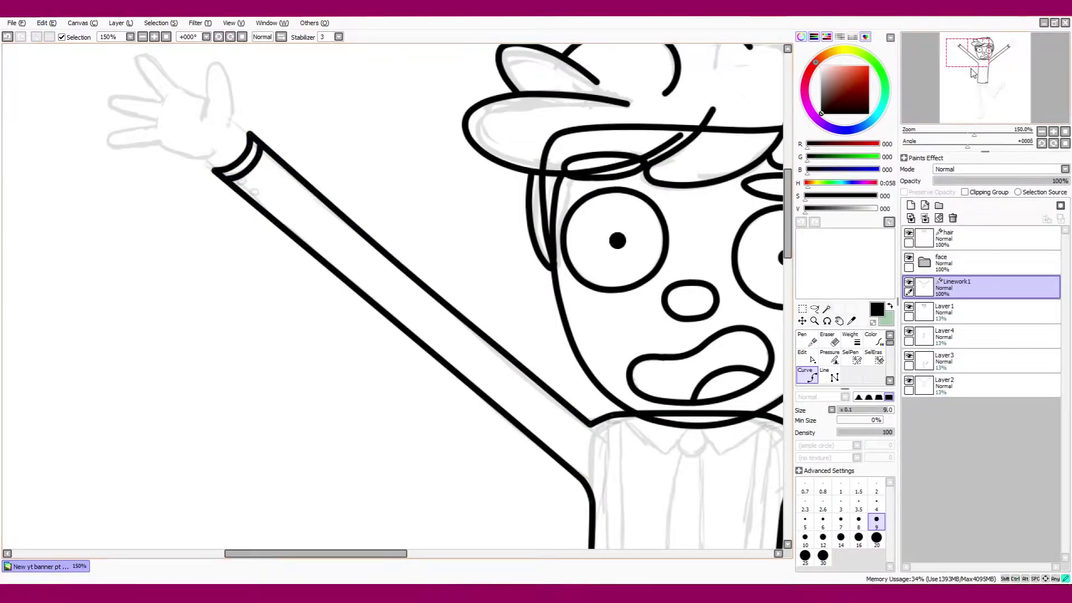
key(h)
ctrl+click(591, 229)
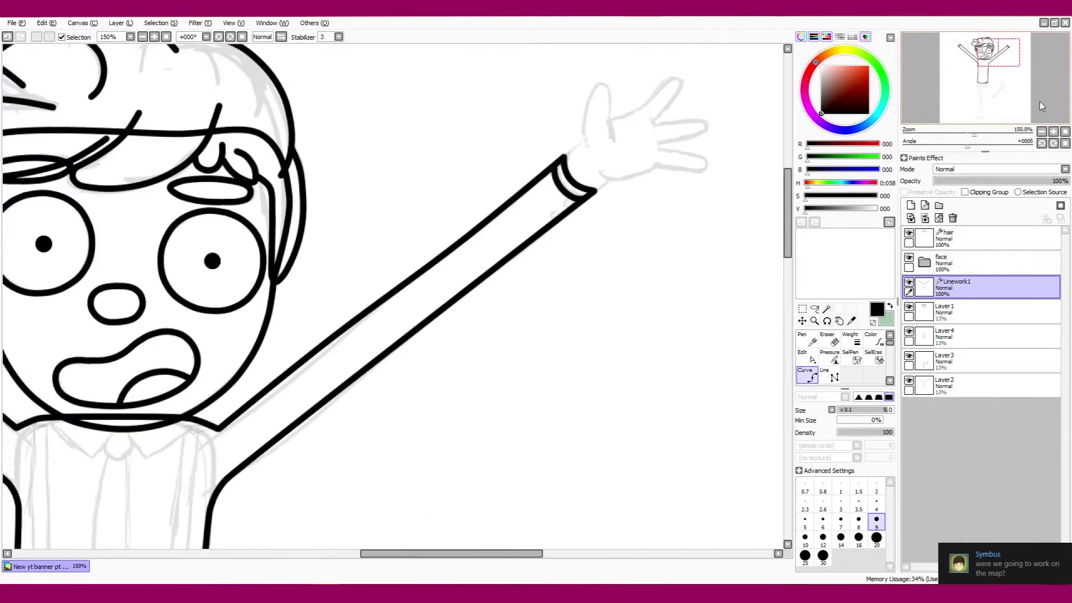
- Trace the right-hand hand's wrist, thumb and palm, redrawing the first finger at a lower angle than the sketch
scroll(446, 232, up, 2)
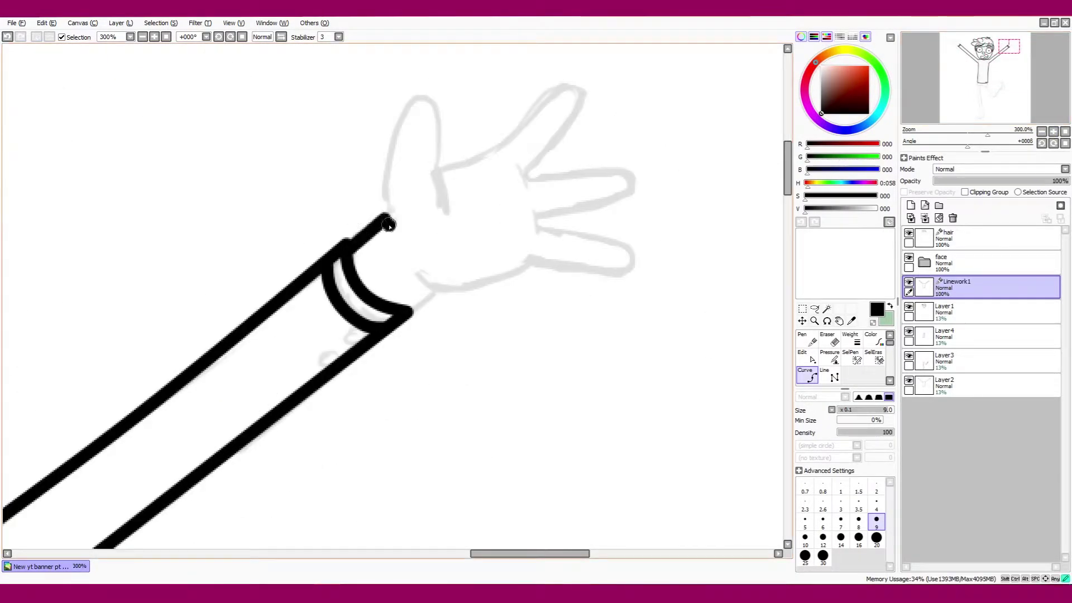
mouse_move(390, 224)
mouse_down()
mouse_move(403, 119)
mouse_move(433, 100)
mouse_up()
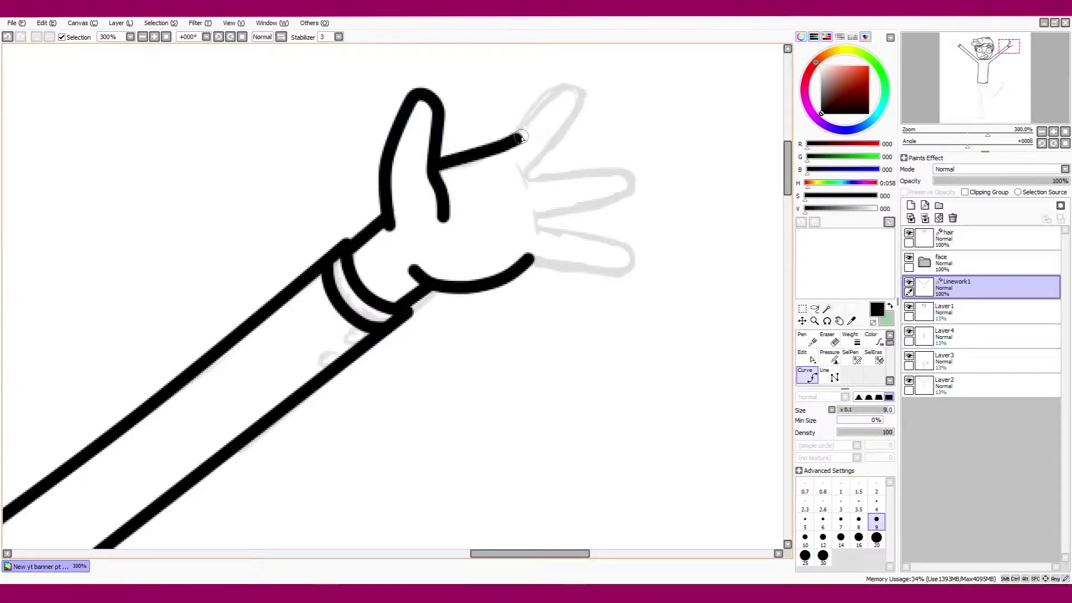
click(564, 95)
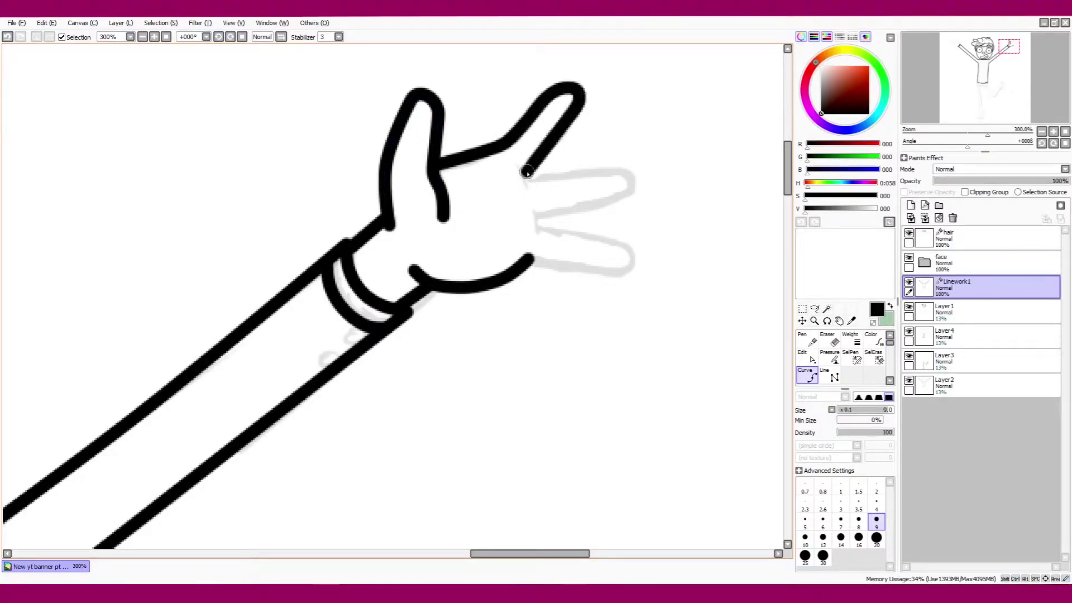
key(ctrl+z)
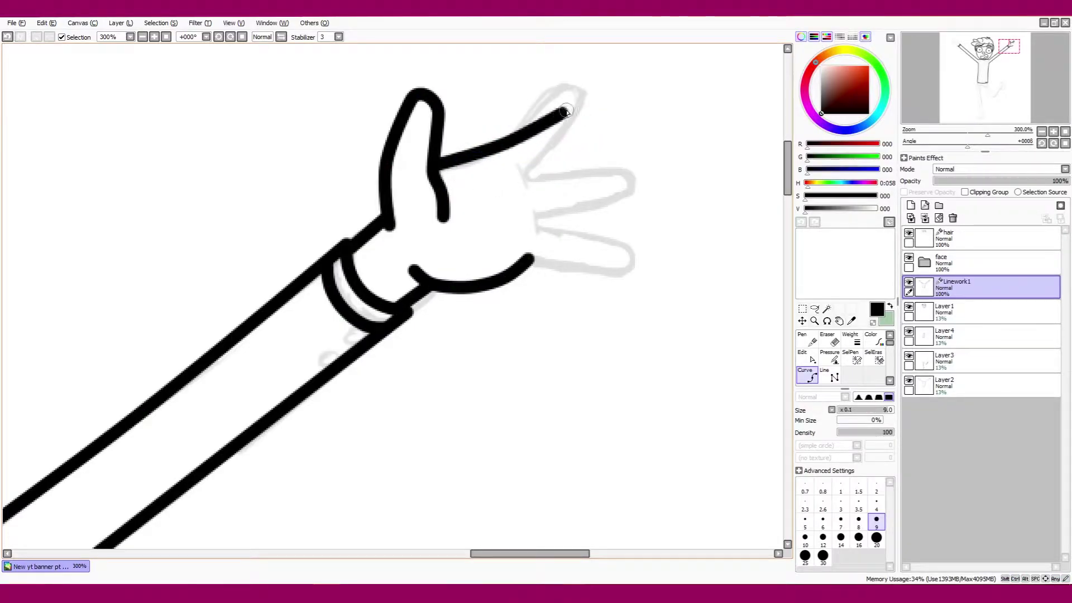
click(594, 107)
double_click(529, 167)
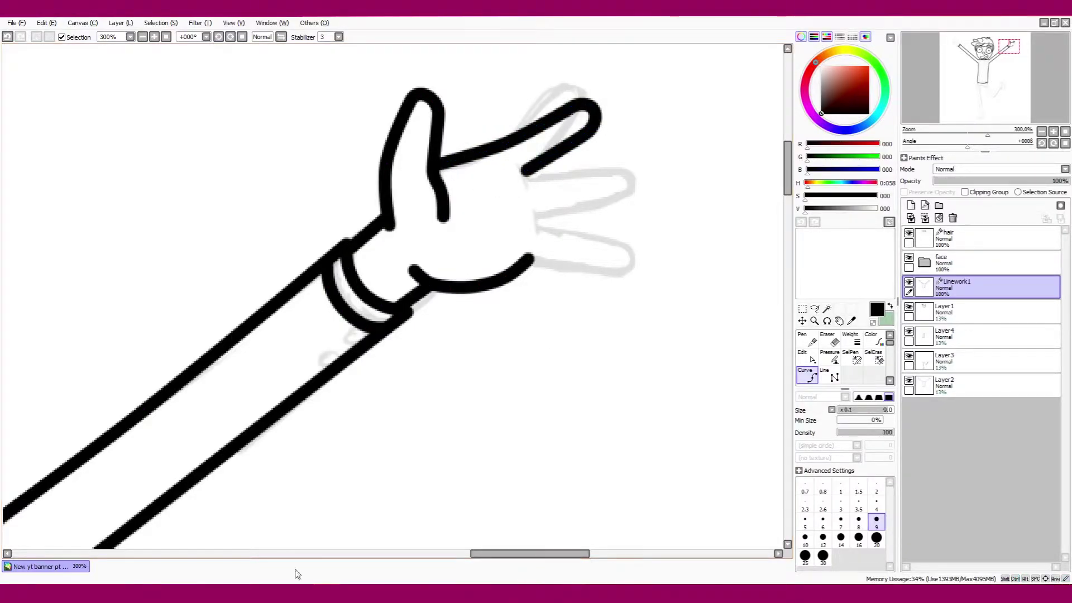
- Trace the remaining two fingers of the right-hand hand over the sketch
scroll(388, 318, down, 3)
scroll(444, 289, up, 3)
click(339, 259)
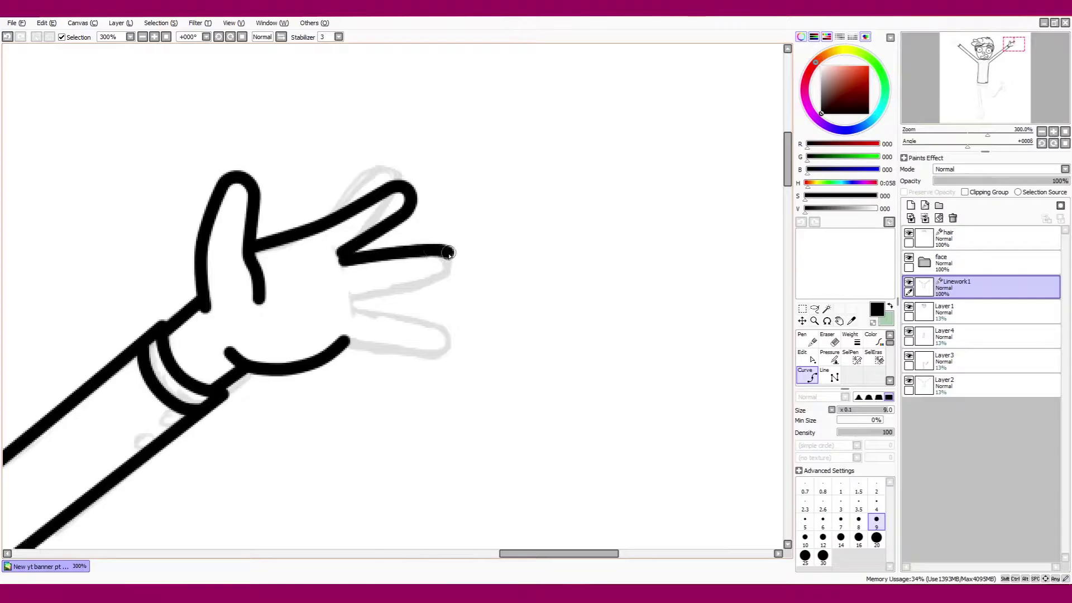
click(455, 262)
double_click(349, 295)
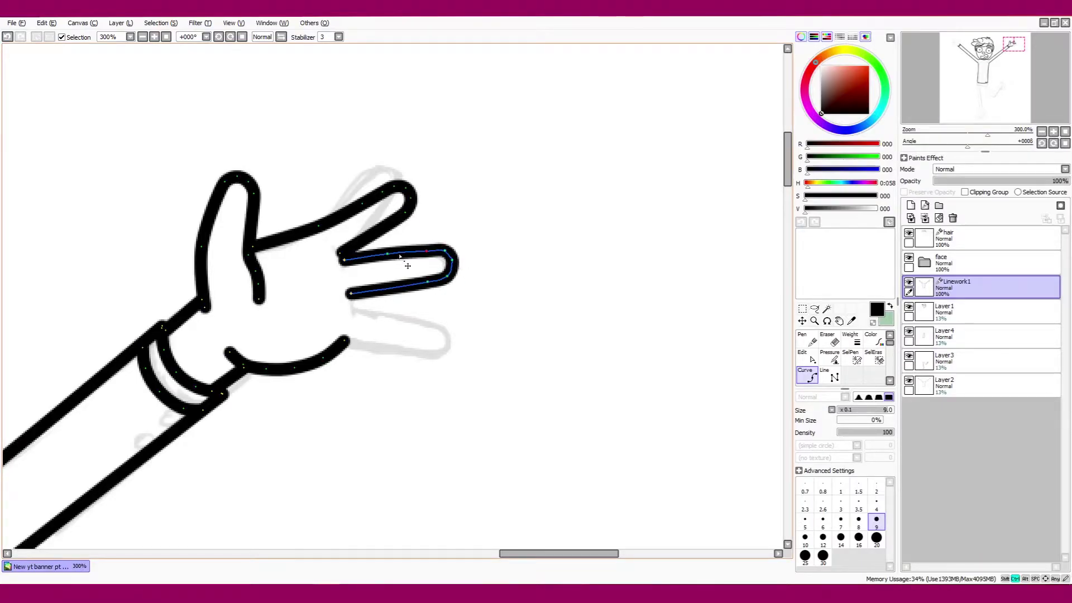
key(shift)
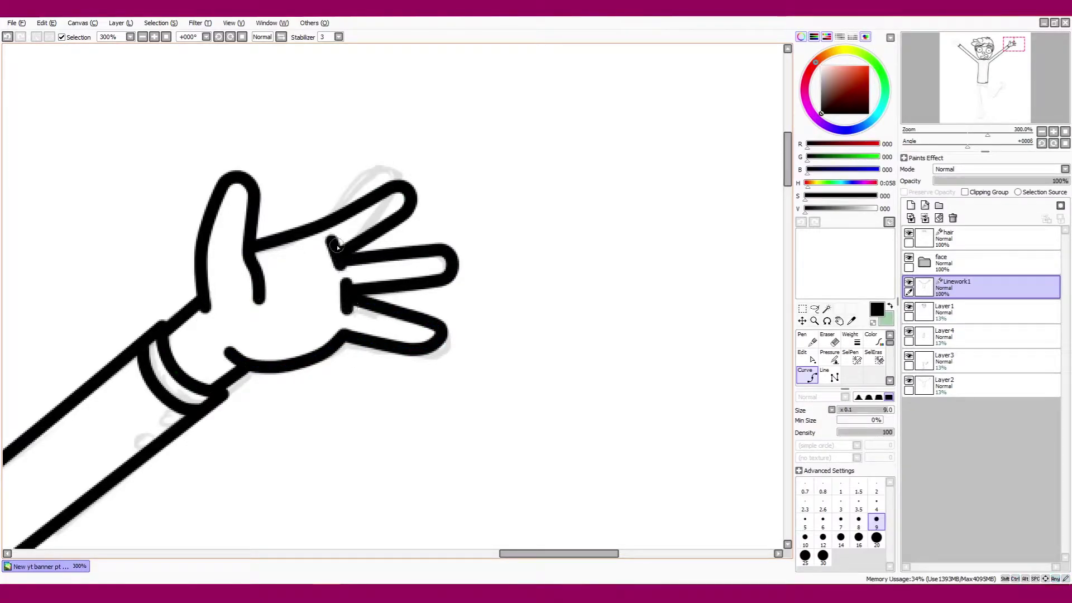
scroll(472, 320, down, 5)
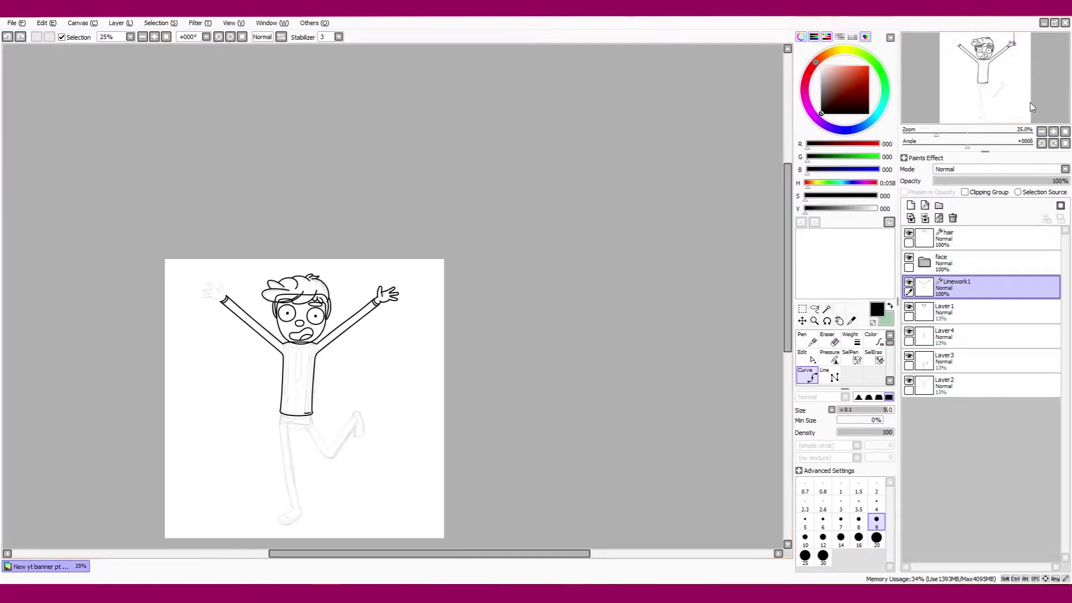
- Clean up the joints between the fingers of the right-hand hand by adjusting the curve points
scroll(1049, 122, up, 4)
scroll(518, 185, up, 3)
key(ctrl)
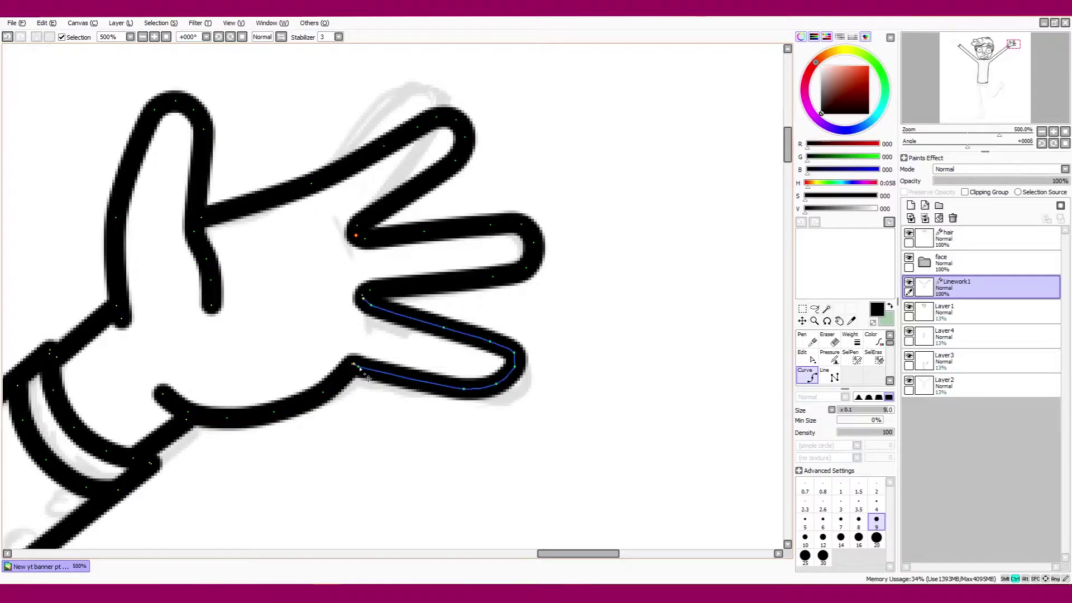
scroll(281, 414, down, 8)
click(1042, 131)
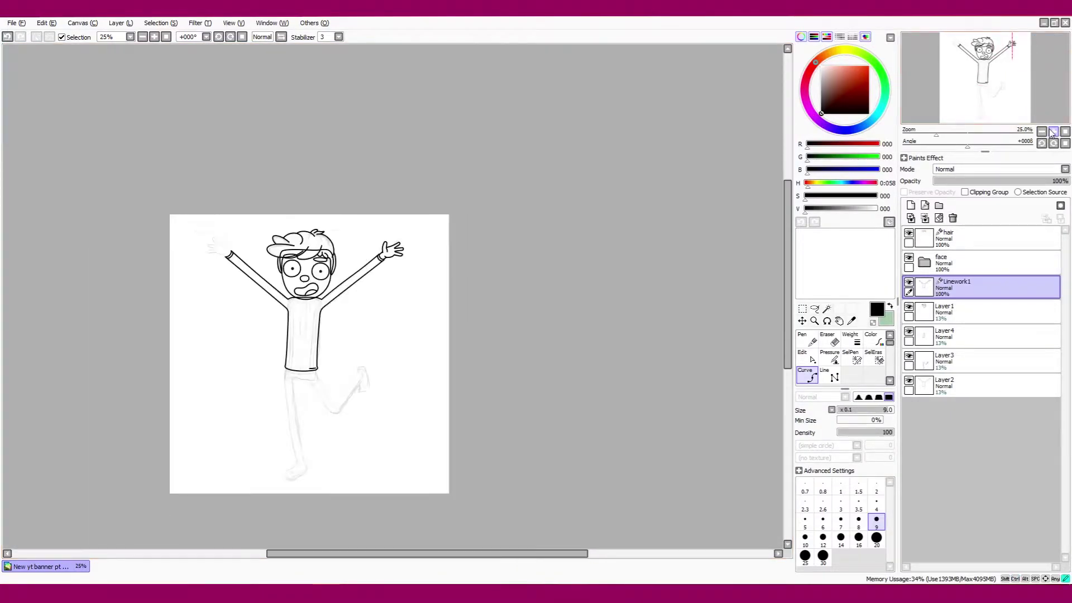
- Trace the wrist lines and the thumb of the left-hand hand, extending them out from the cuff
click(1054, 132)
click(1053, 131)
scroll(221, 215, up, 6)
drag(342, 338, 386, 371)
drag(408, 241, 451, 284)
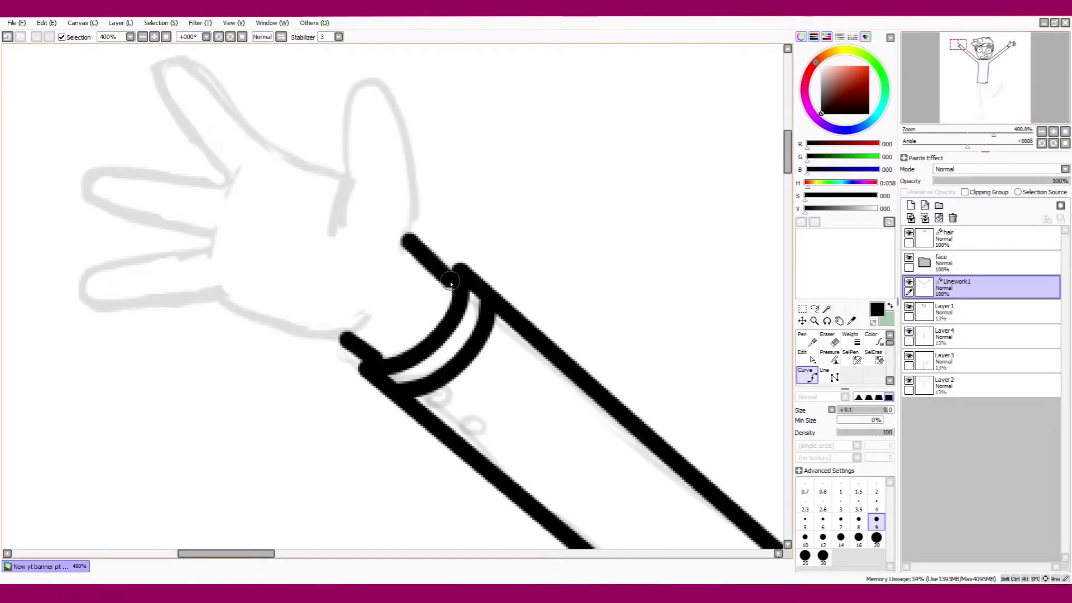
mouse_move(397, 257)
mouse_down()
mouse_move(413, 184)
mouse_move(380, 114)
mouse_move(330, 241)
mouse_up()
scroll(391, 224, up, 1)
scroll(374, 137, down, 5)
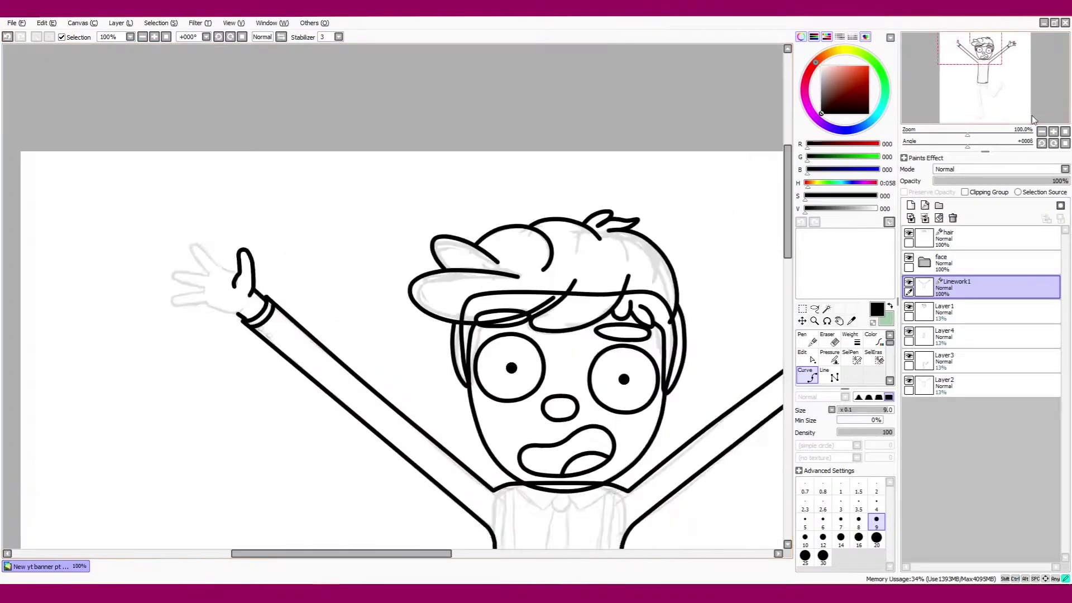
- Trace the left-hand hand's three fingers and palm as one continuous curve and refine its points
scroll(446, 182, up, 5)
scroll(1036, 117, down, 6)
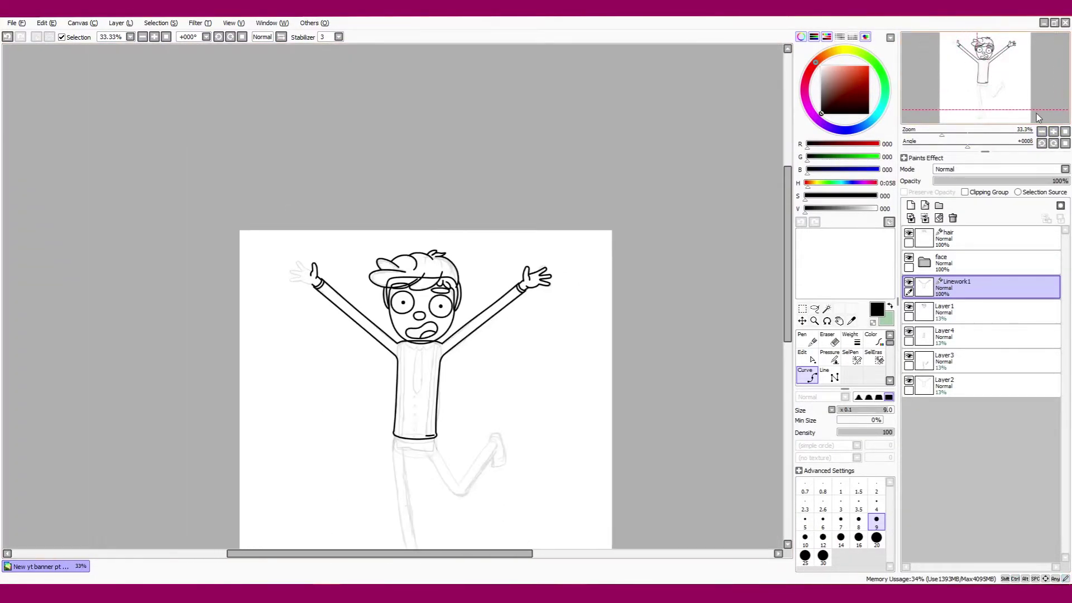
scroll(293, 278, up, 6)
mouse_move(538, 340)
mouse_down()
mouse_move(518, 366)
mouse_move(439, 361)
mouse_move(380, 330)
mouse_move(257, 333)
mouse_move(384, 283)
mouse_move(269, 246)
mouse_move(257, 205)
mouse_move(395, 225)
mouse_move(352, 157)
mouse_move(336, 89)
mouse_move(525, 213)
mouse_up()
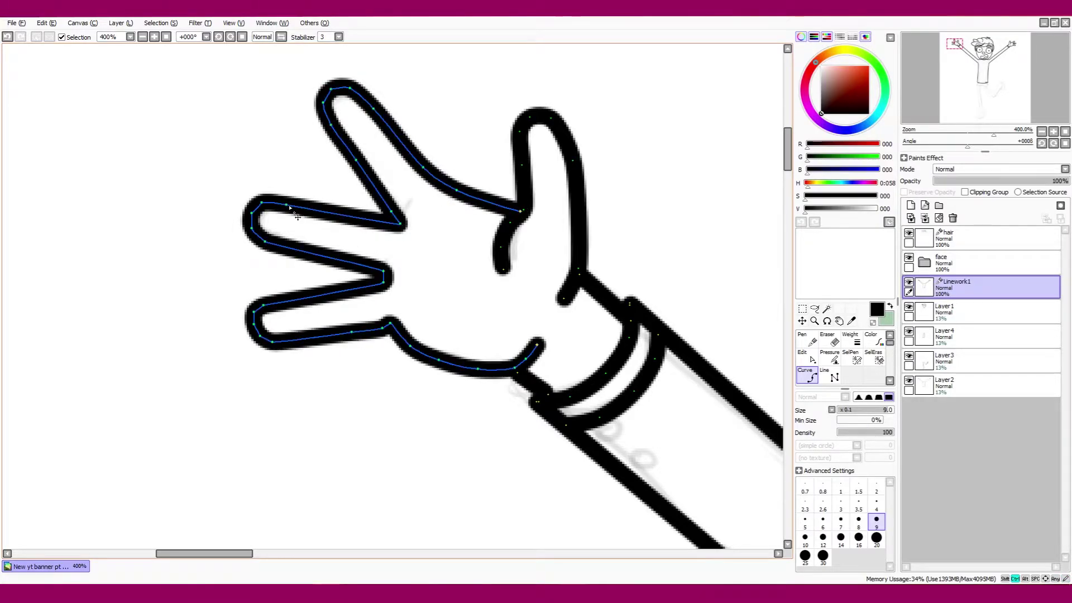
drag(389, 319, 388, 329)
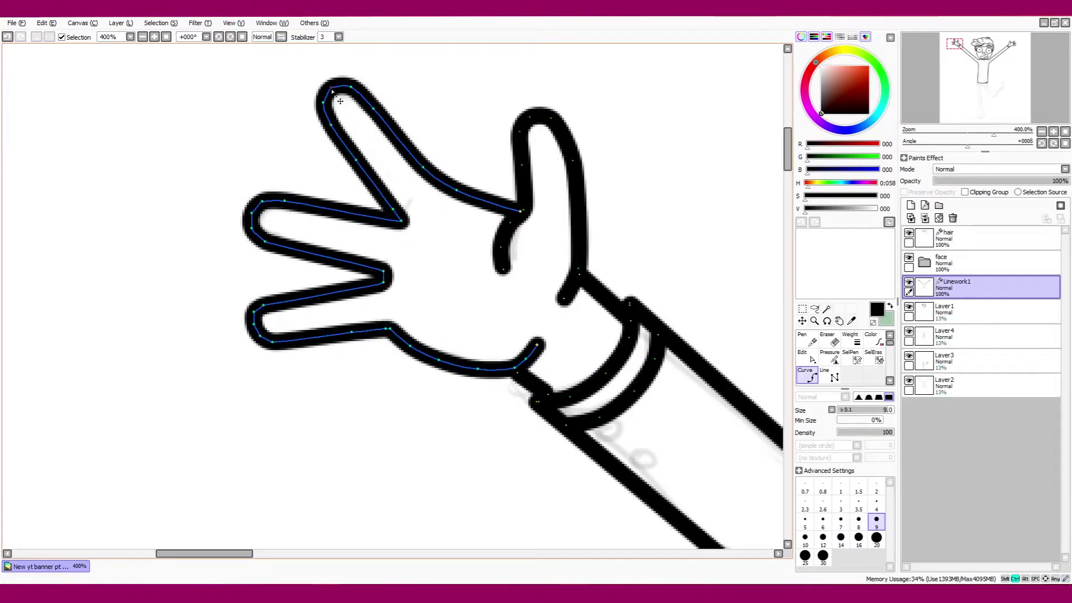
- Trace the necktie hanging from the collar knot over the sketch and adjust its curve points into an angular tip
scroll(1023, 120, down, 6)
scroll(1054, 133, up, 3)
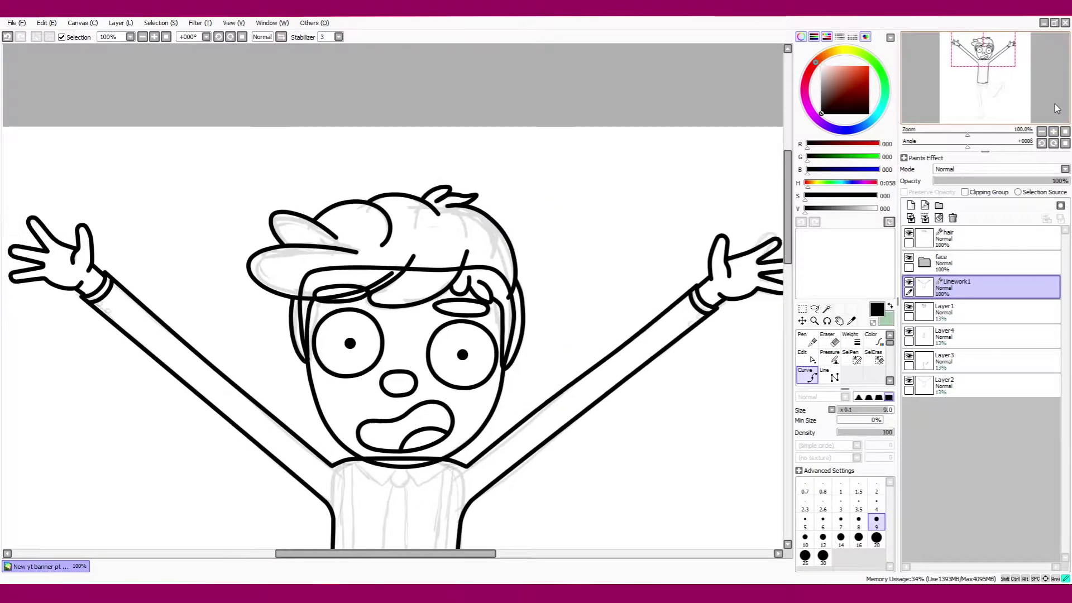
scroll(1030, 130, down, 3)
scroll(960, 96, up, 4)
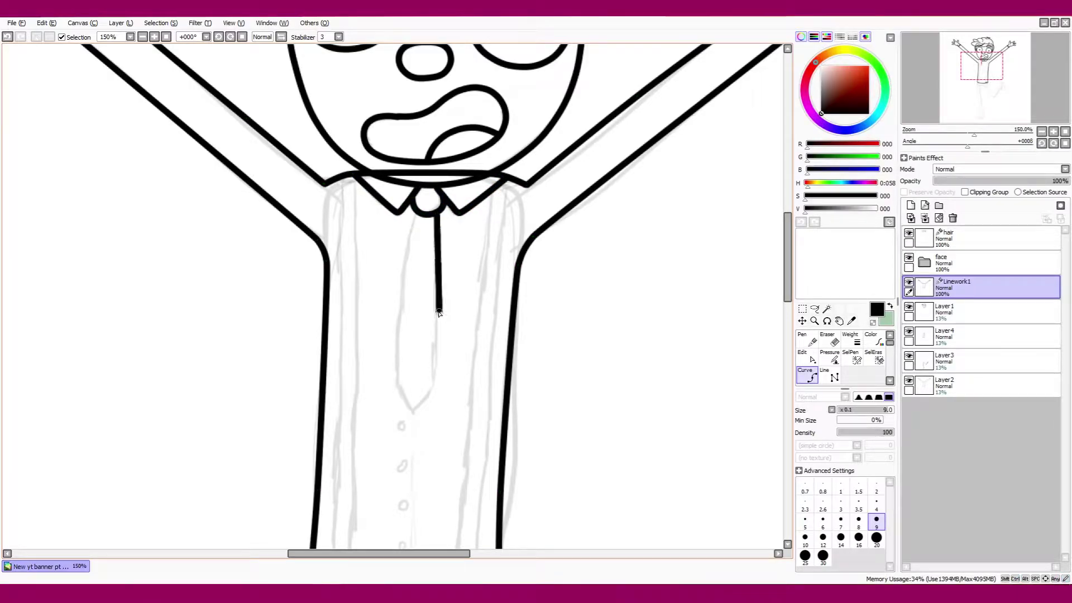
double_click(416, 214)
key(ctrl)
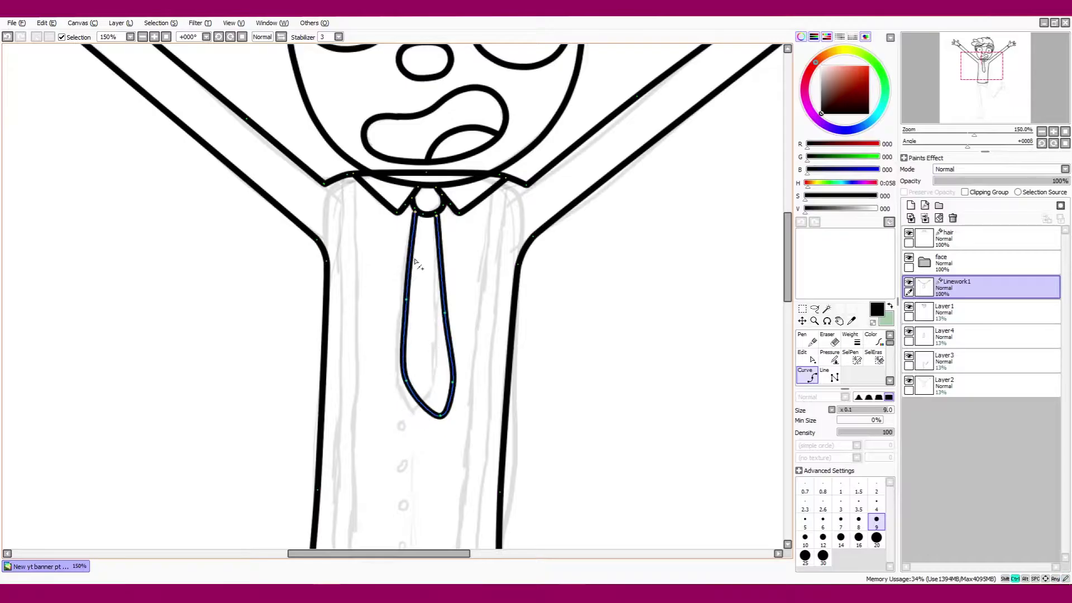
ctrl+click(449, 396)
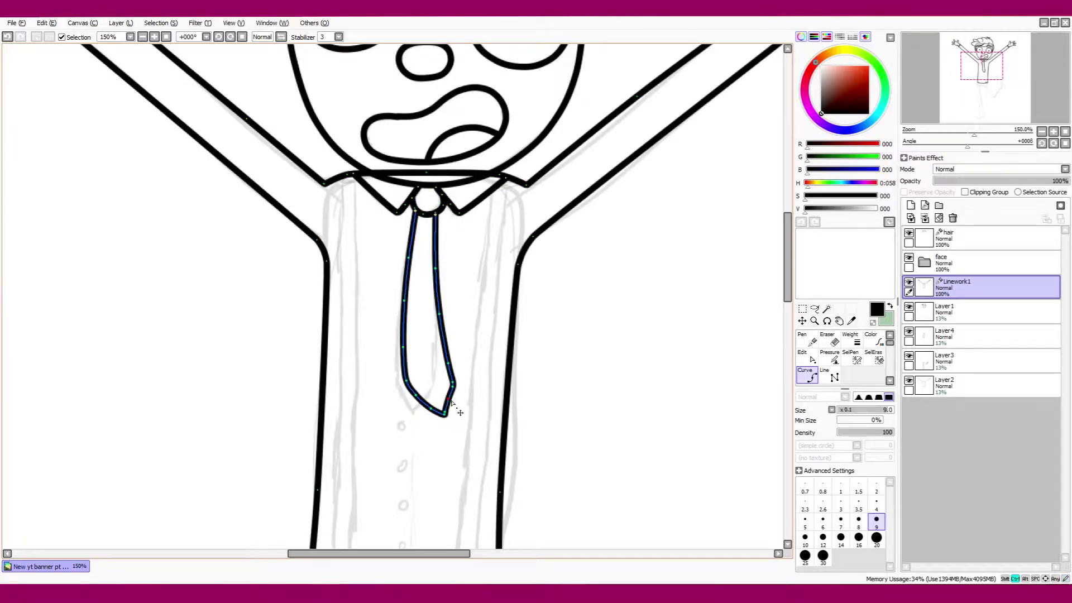
- Draw two pairs of vertical suspender lines from the collar to the shirt hem and adjust their curve points
scroll(447, 414, down, 3)
scroll(328, 258, up, 2)
double_click(328, 447)
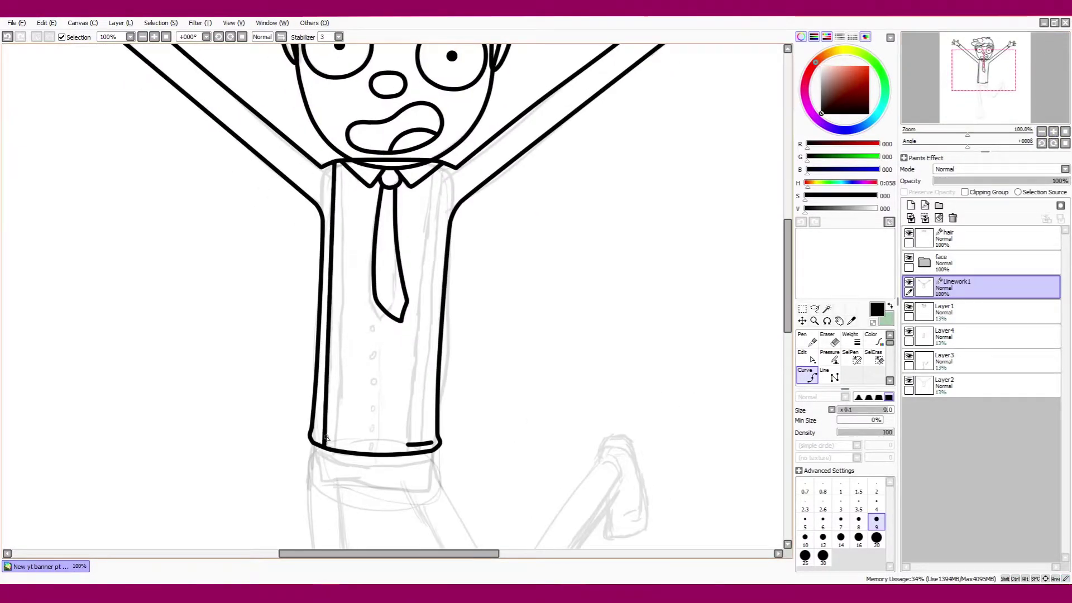
click(342, 164)
double_click(335, 449)
click(445, 167)
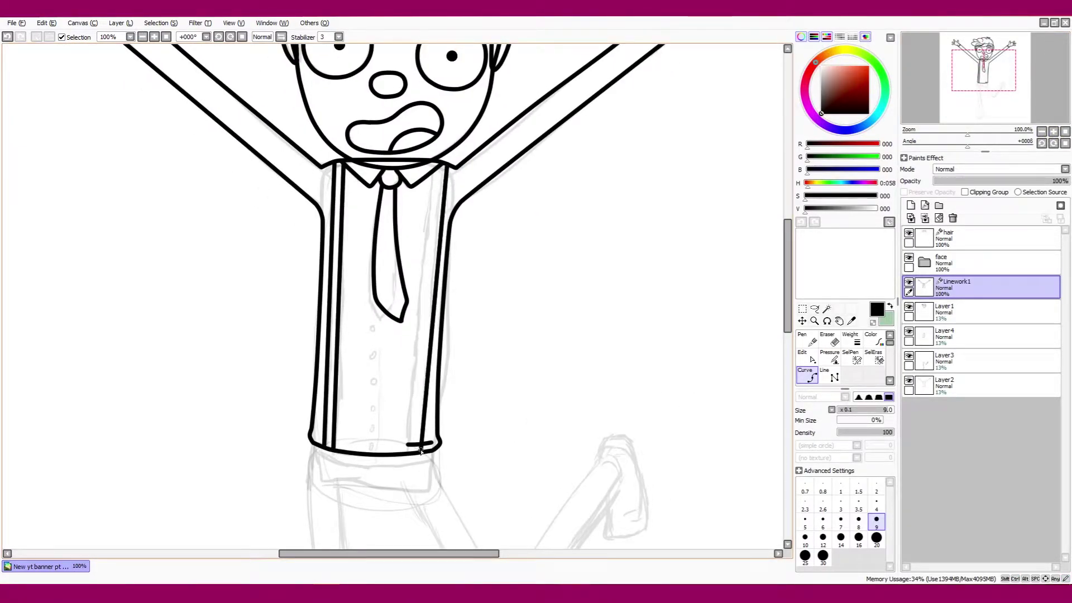
double_click(420, 446)
click(434, 166)
double_click(410, 448)
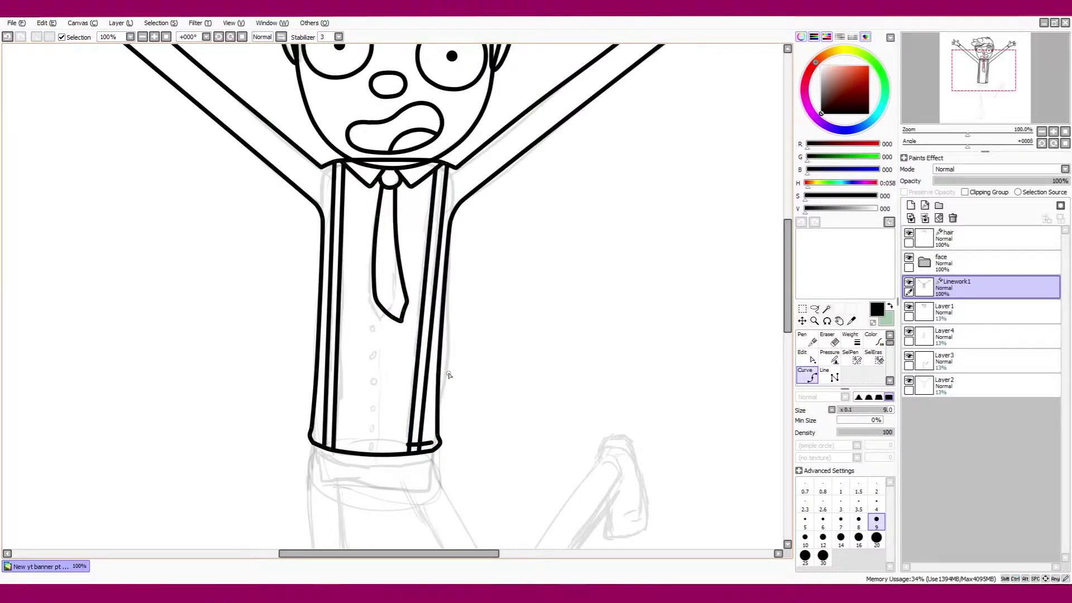
key(ctrl)
drag(442, 374, 459, 307)
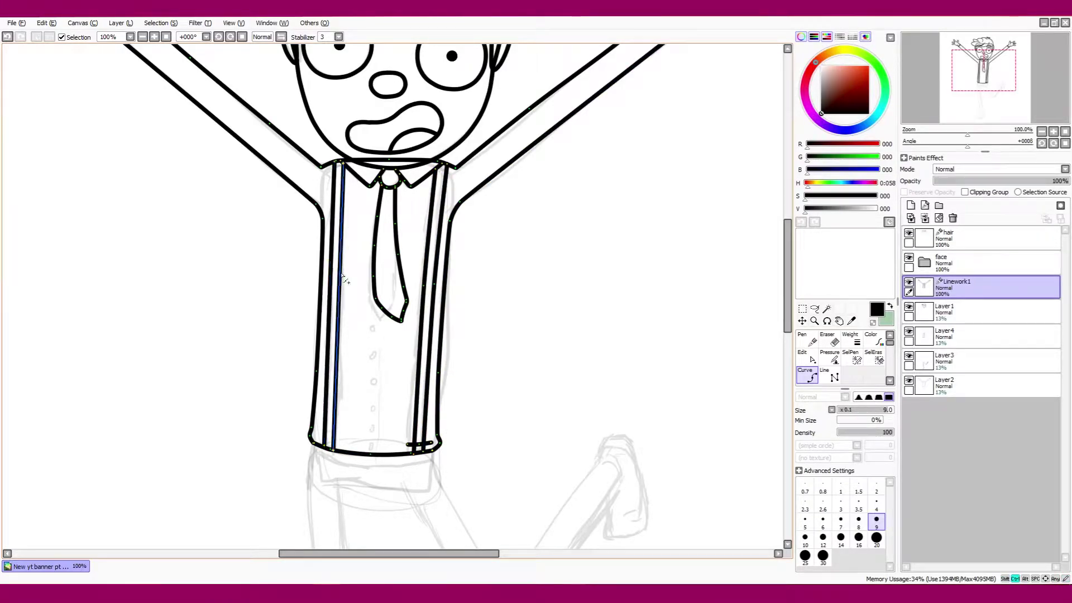
- Draw the shirt's front placket line from the tie down to the hem and rename the layer torso/arms and hands
scroll(439, 334, down, 2)
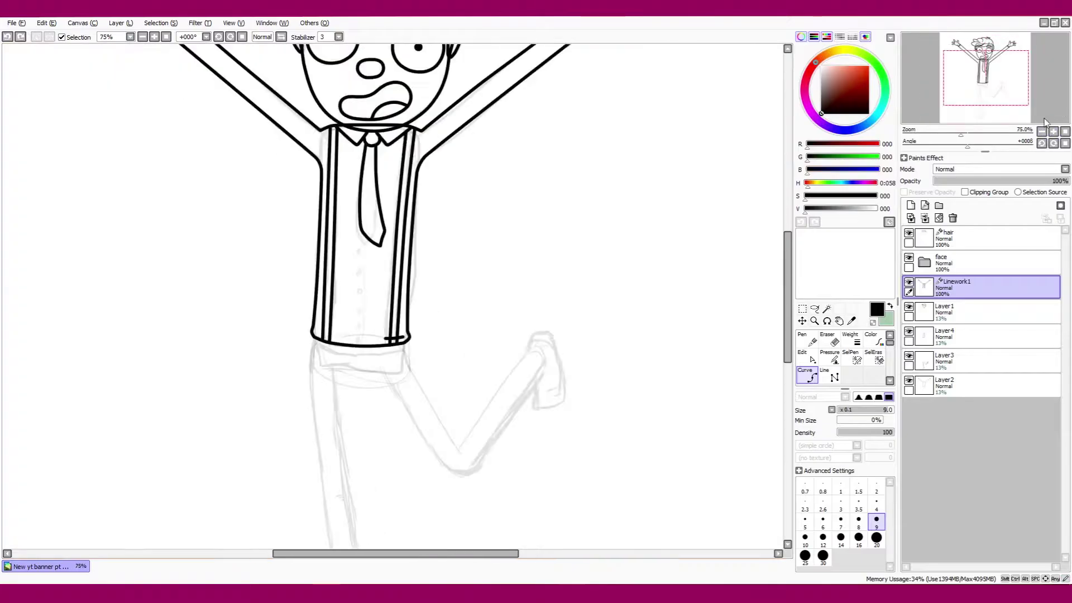
scroll(391, 335, up, 2)
click(362, 255)
double_click(360, 384)
- Trace the topmost shirt button as a small closed circle beside the placket line with a size 5 curve
click(391, 92)
click(373, 109)
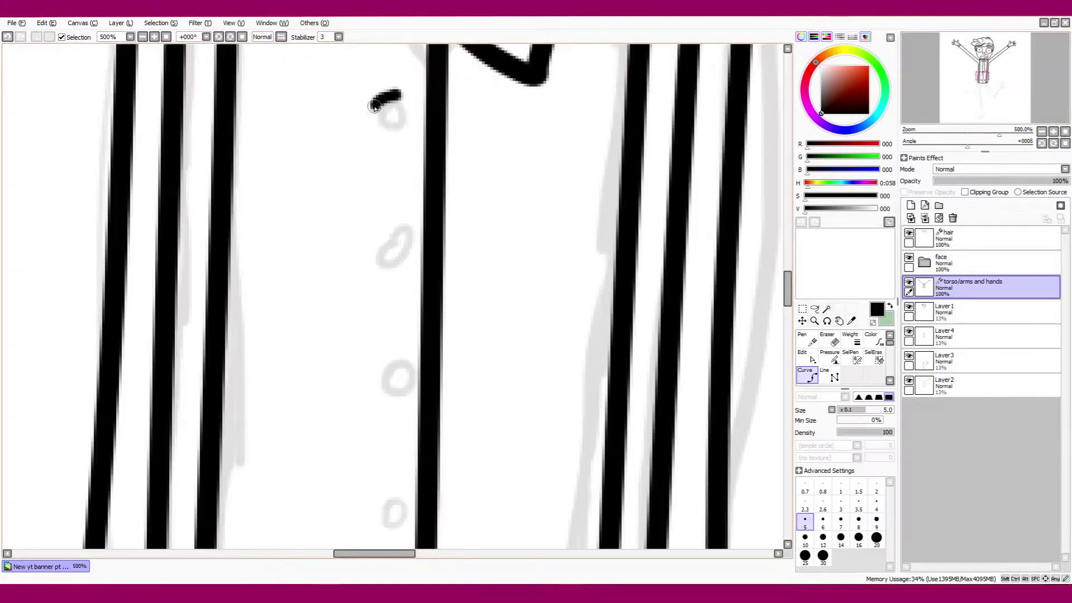
click(389, 130)
click(407, 114)
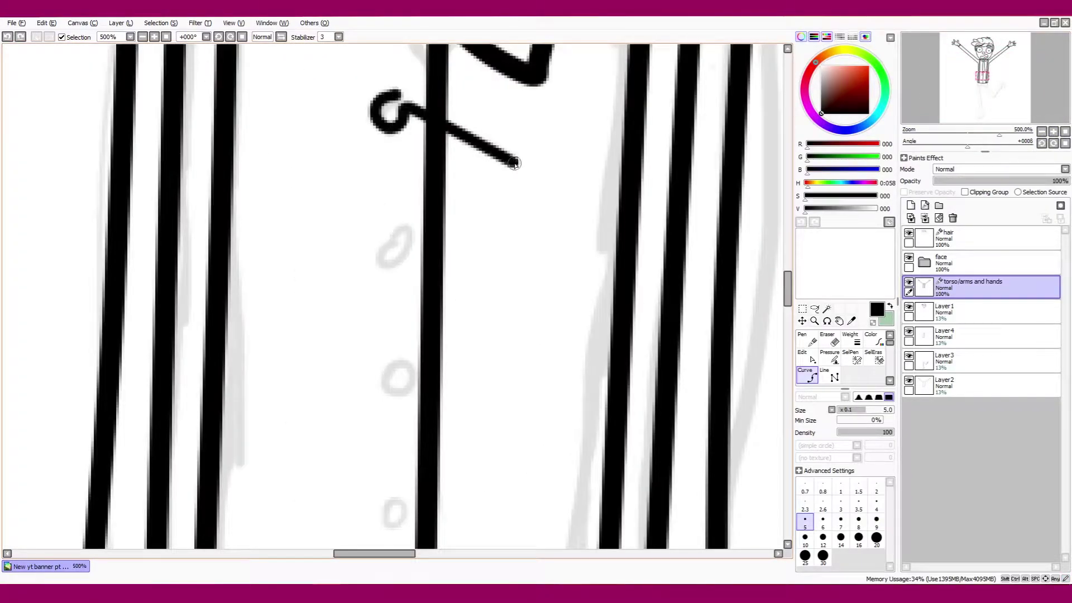
double_click(398, 95)
- Copy the button and paste four duplicates, spacing them down the shirt front beside the placket line
scroll(408, 137, down, 4)
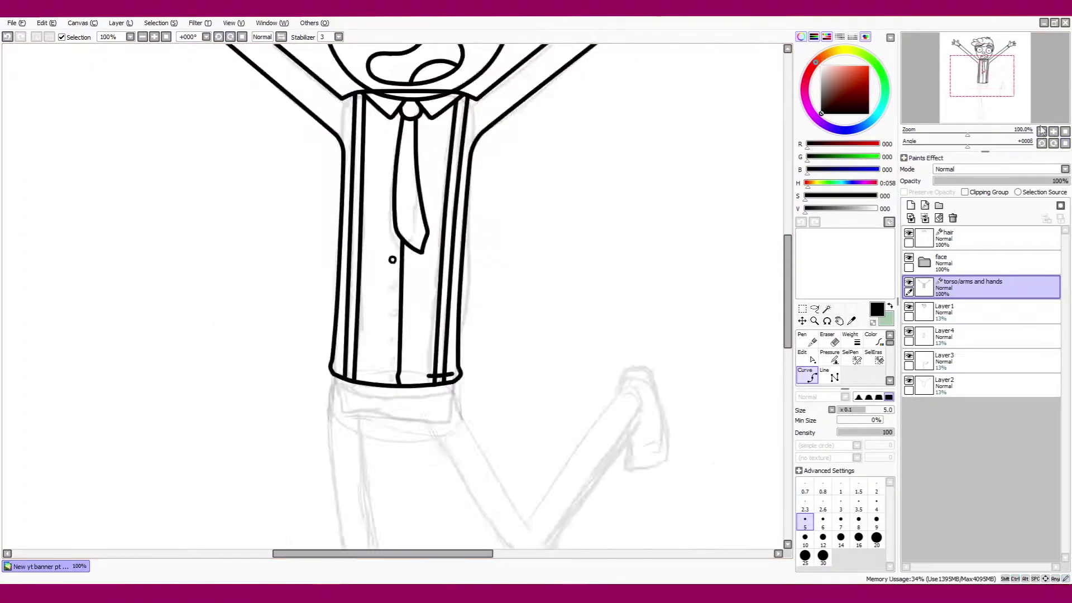
scroll(402, 279, up, 2)
click(815, 309)
click(802, 321)
key(ctrl+c)
key(ctrl+v)
drag(413, 300, 417, 516)
key(ctrl+v)
key(ctrl+v)
key(ctrl+v)
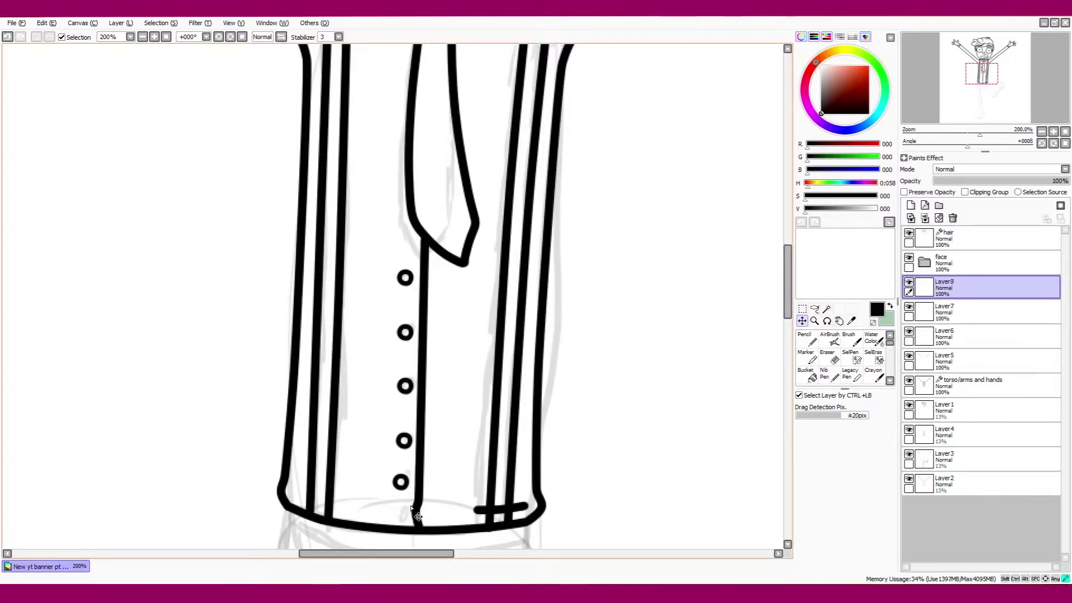
- Paste further copies of the button and place two beside each sleeve cuff
key(ctrl+v)
drag(982, 73, 961, 48)
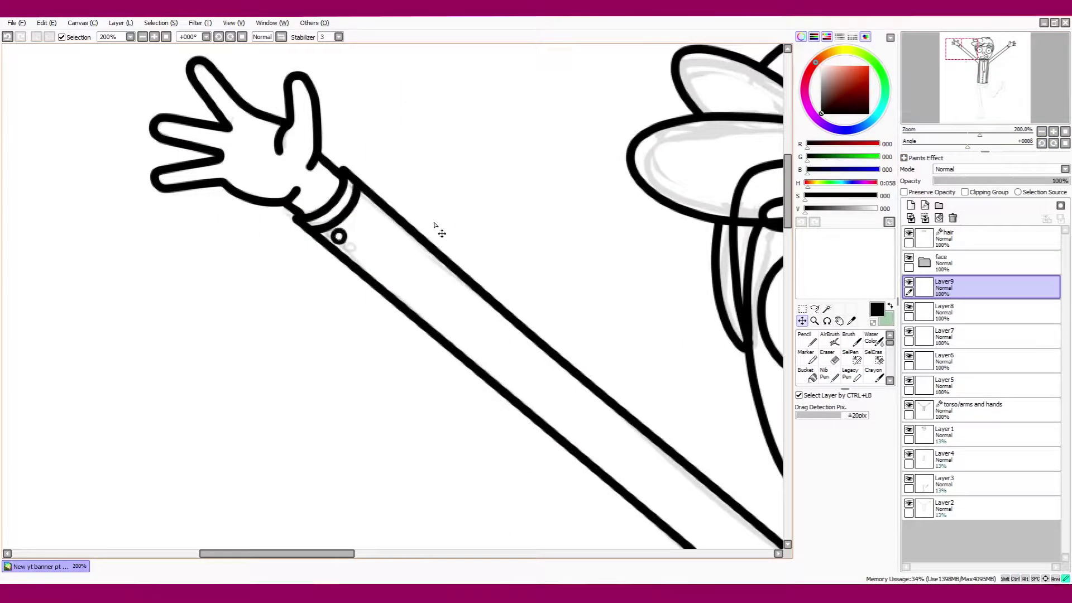
key(ctrl+v)
key(ctrl+minus)
key(ctrl+minus)
key(ctrl+minus)
key(ctrl+v)
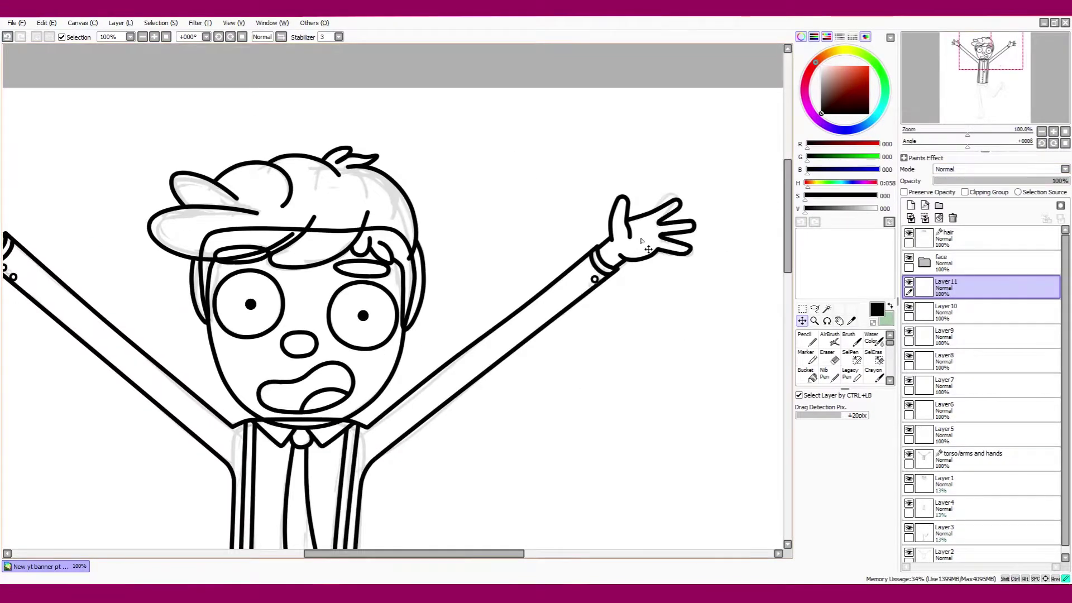
key(ctrl+v)
- Merge the pasted button layers into a single layer and name it buttons
key(ctrl+e)
key(ctrl+e)
key(ctrl+e)
key(ctrl+e)
key(ctrl+e)
key(ctrl+e)
key(ctrl+e)
drag(641, 527, 677, 356)
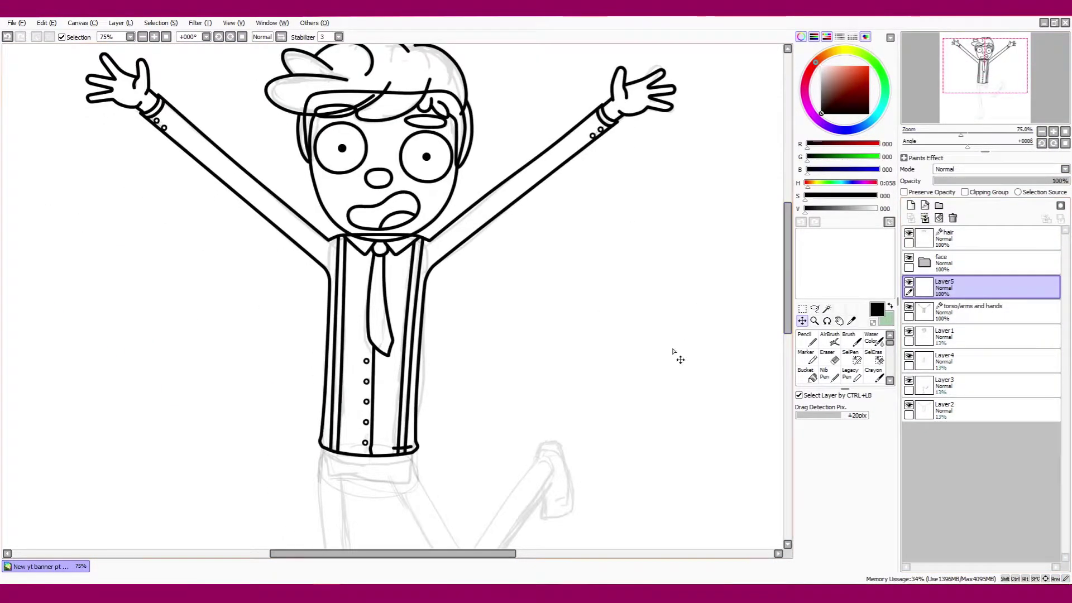
- Trace the bent, raised leg on a new linework layer below the torso layer, refining its points and adding an ankle crease
click(971, 310)
key(e)
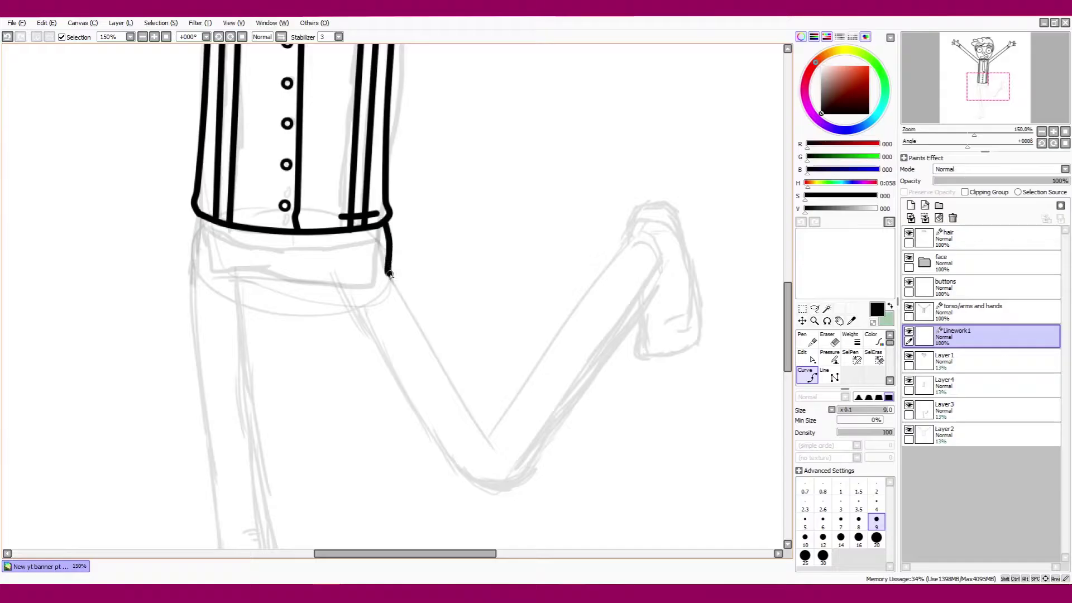
click(389, 274)
double_click(494, 444)
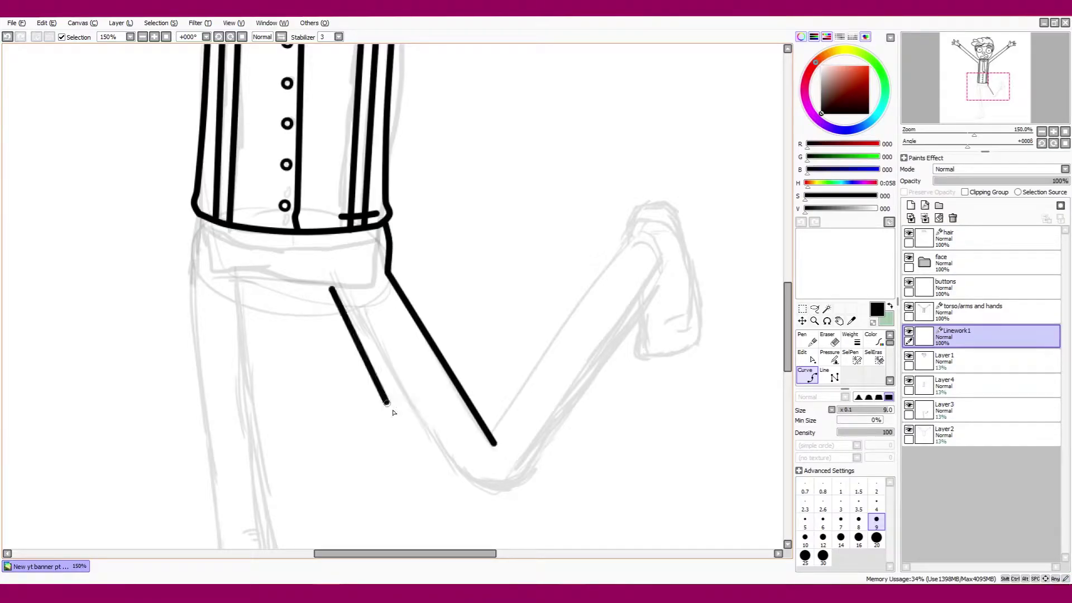
click(449, 467)
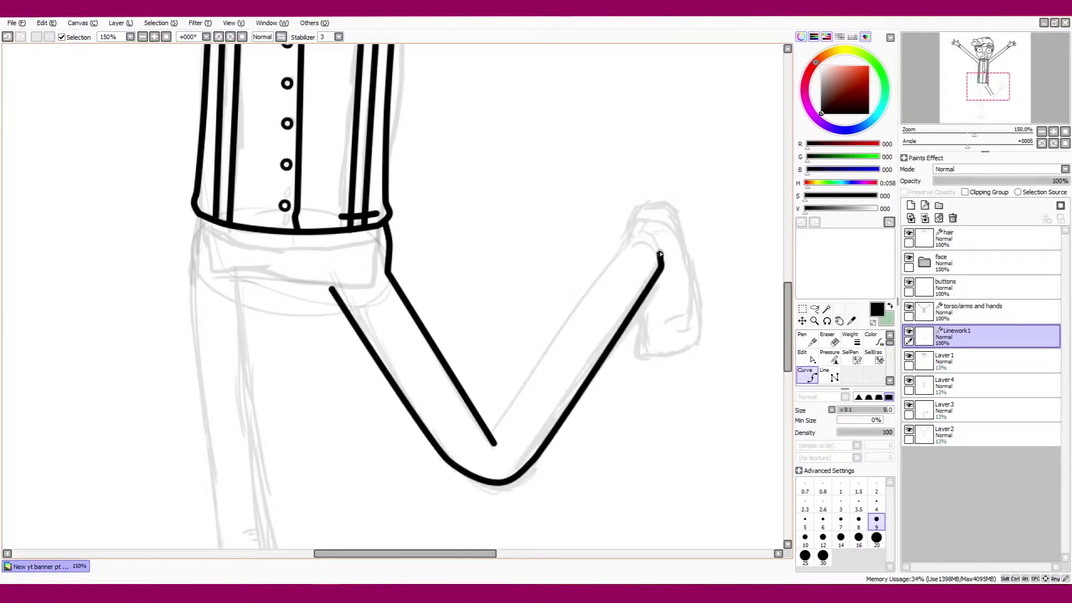
double_click(490, 433)
key(ctrl)
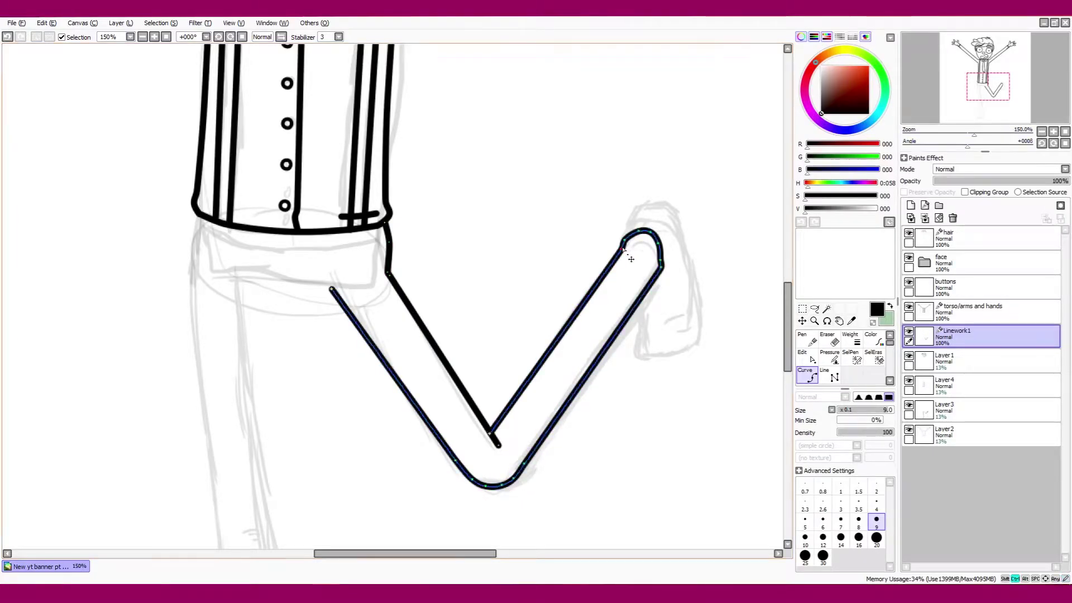
scroll(1037, 119, up, 2)
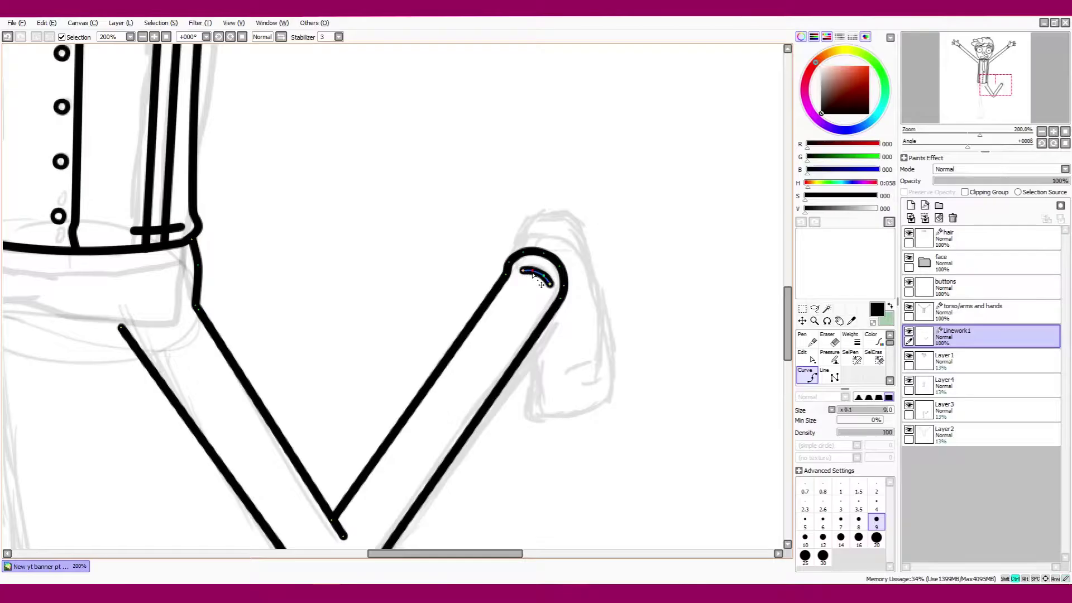
- Trace the standing leg from waist to ankle hem, connect it at the crotch, and refine its curve points
scroll(1042, 134, down, 4)
scroll(1042, 134, up, 3)
click(344, 198)
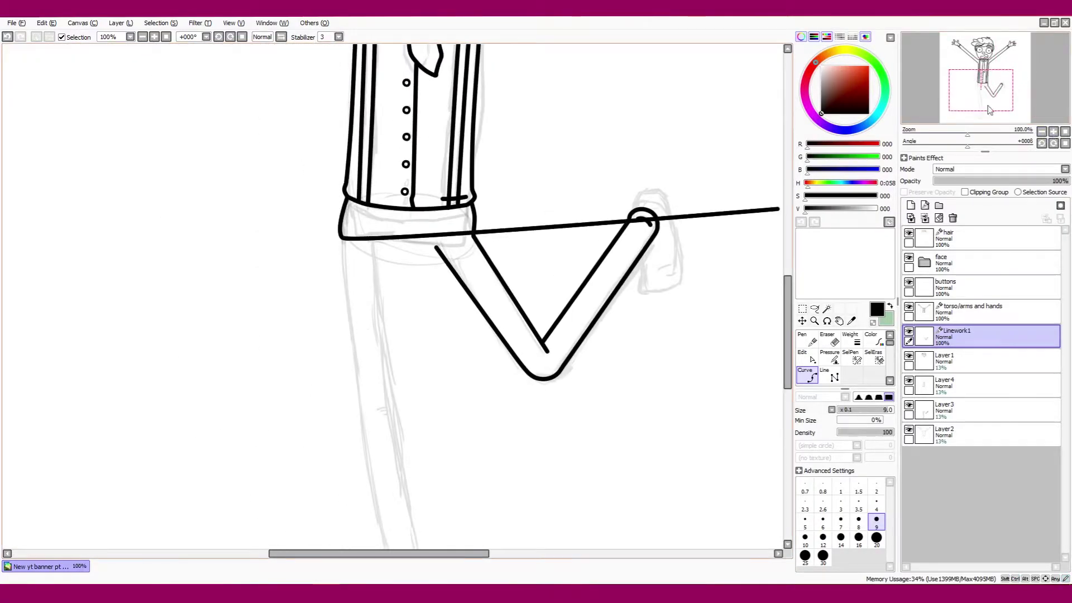
scroll(787, 203, down, 3)
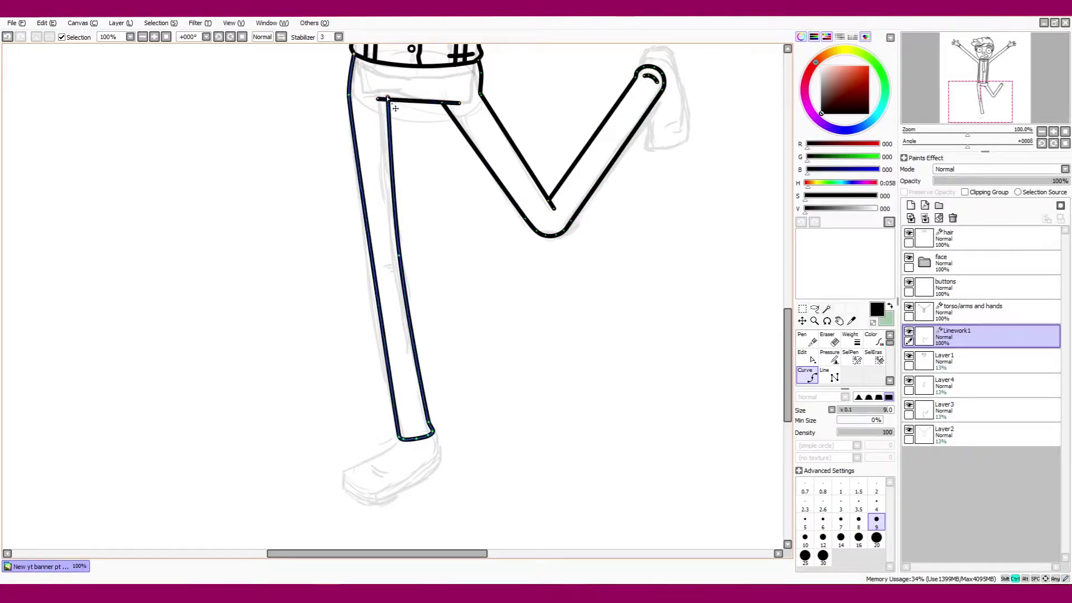
drag(1033, 126, 1039, 118)
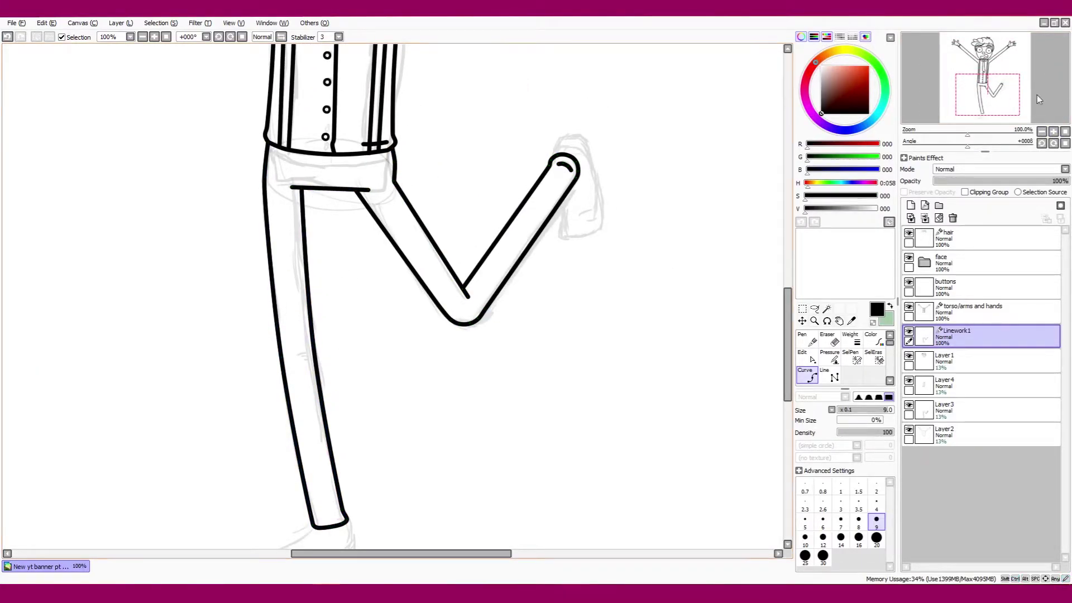
drag(325, 518, 314, 320)
click(328, 313)
- Draw a curved belt line just below the shirt hem and divide the band with short vertical strokes
scroll(1046, 111, down, 3)
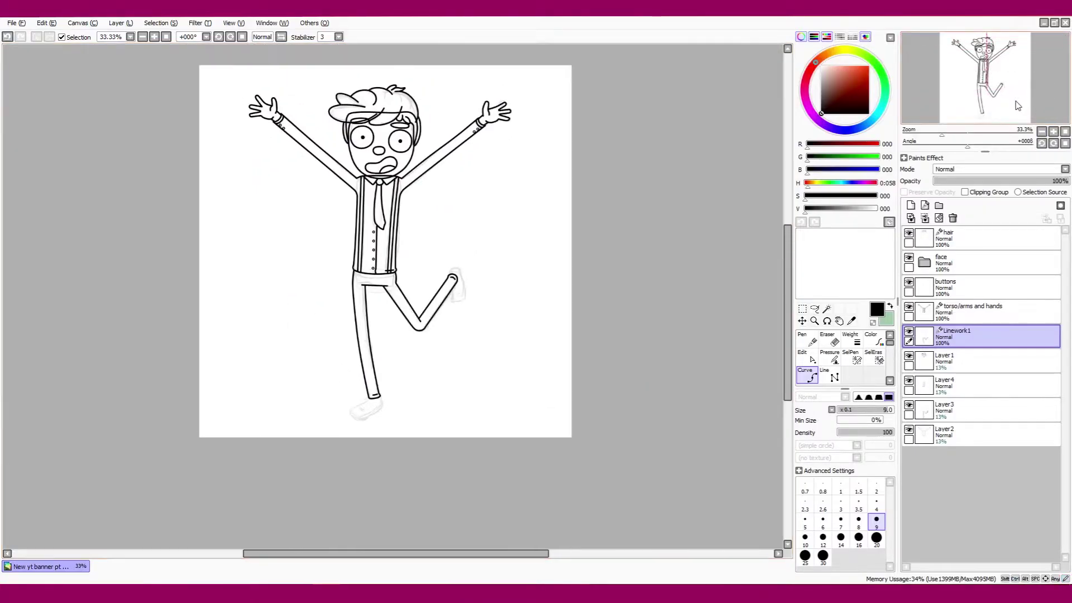
scroll(1038, 119, up, 5)
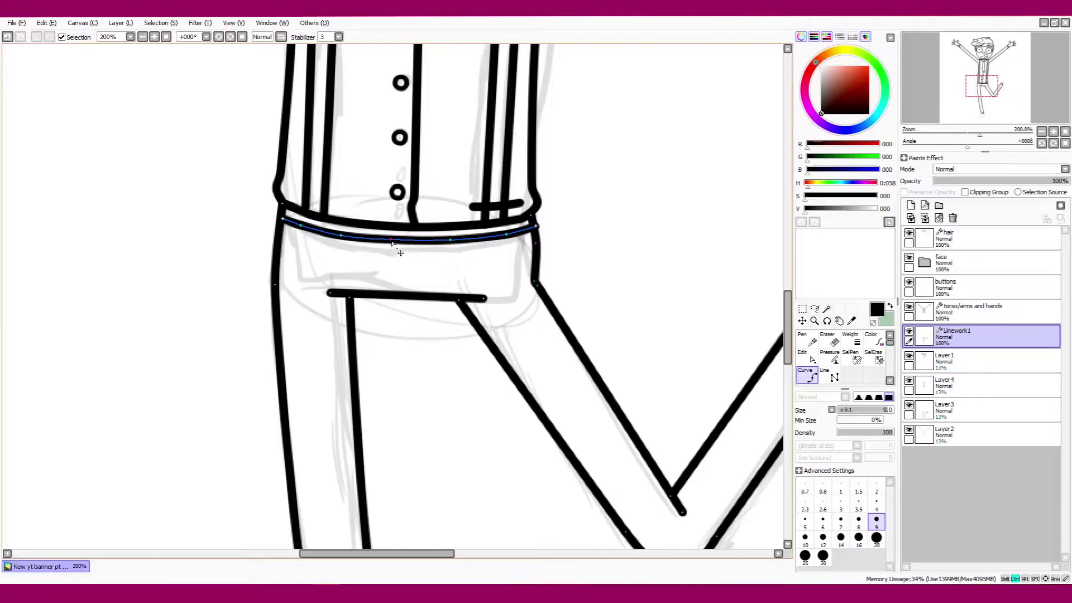
key(Return)
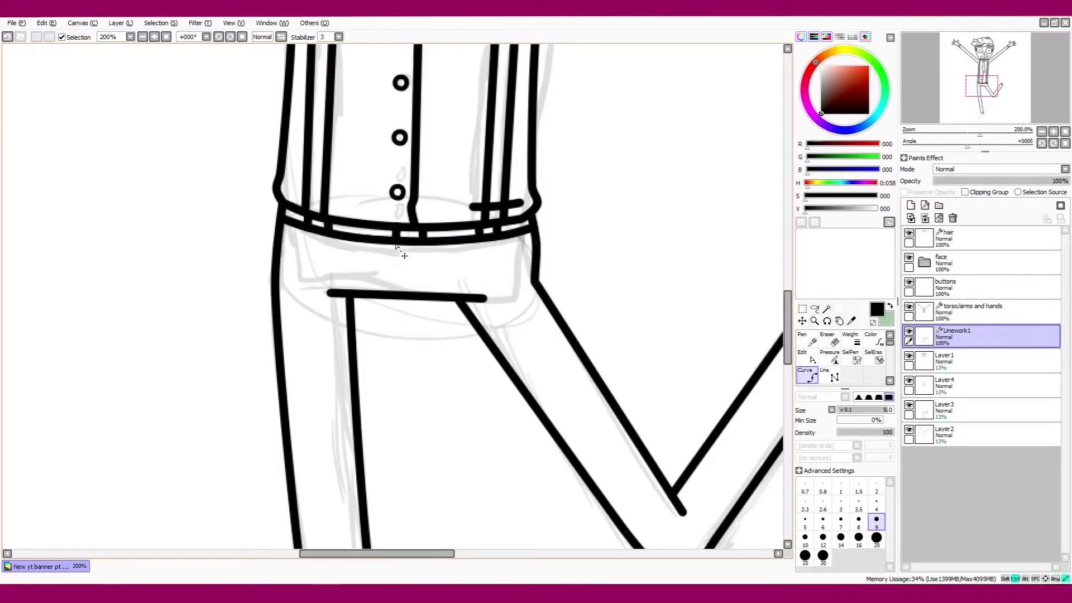
- Trace the standing foot's shoe with a thick sole and add two short lace strokes on top
click(1042, 132)
click(1053, 131)
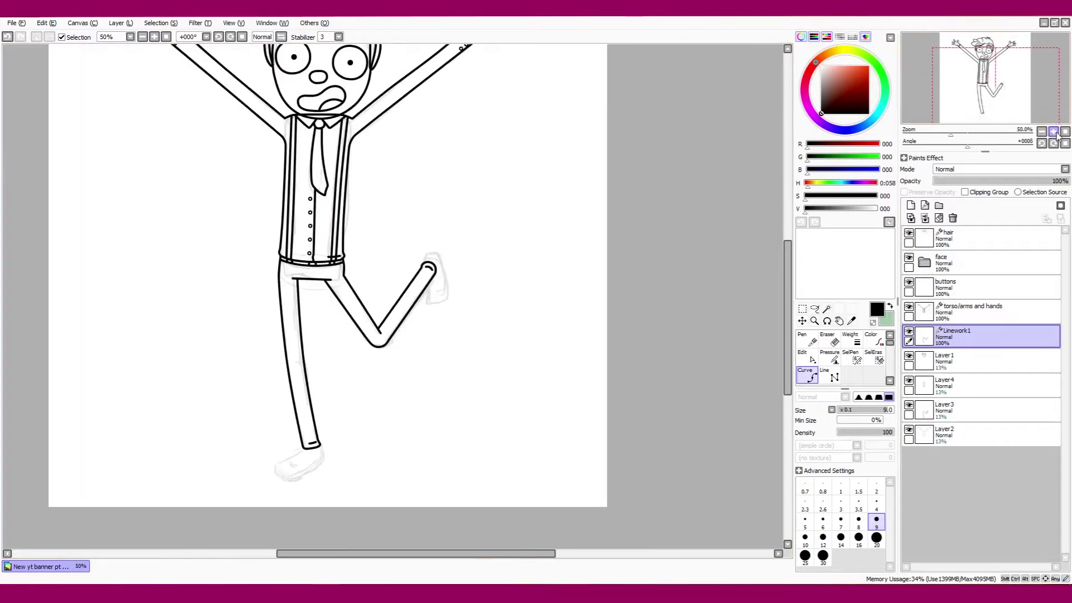
mouse_move(420, 409)
mouse_down()
mouse_move(512, 354)
mouse_move(535, 318)
mouse_up()
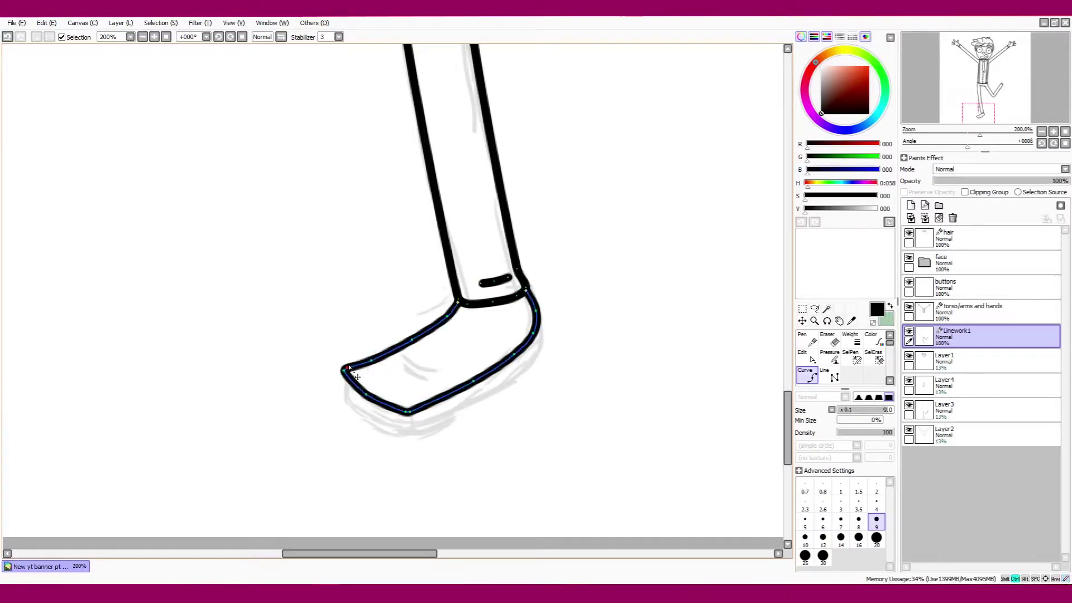
drag(358, 379, 407, 379)
drag(412, 357, 419, 361)
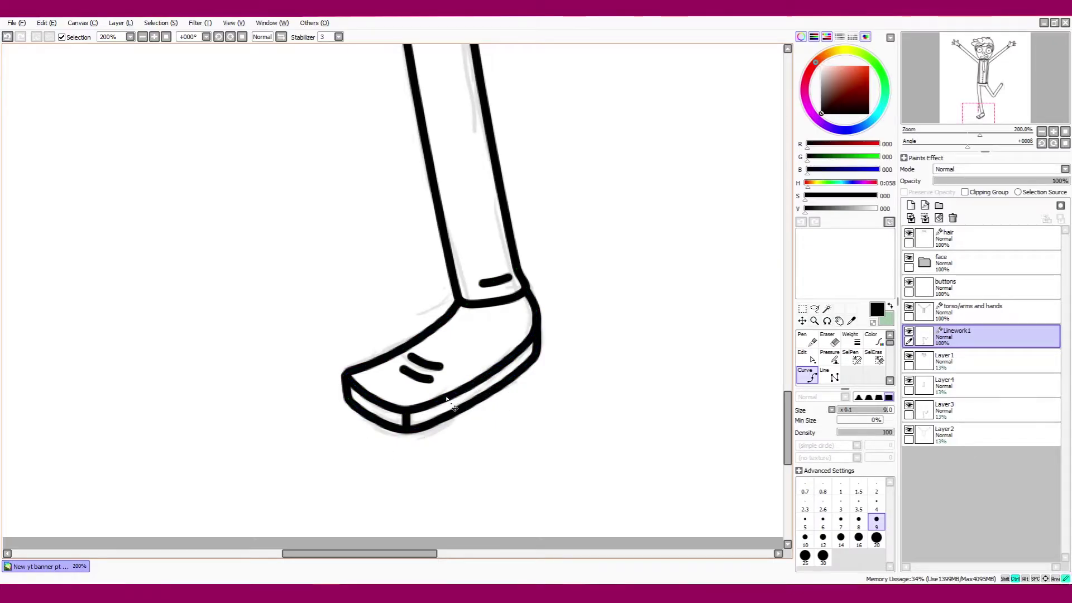
key(Return)
- Add short crease strokes at the knee of the standing leg, along its inner edge
scroll(505, 311, down, 3)
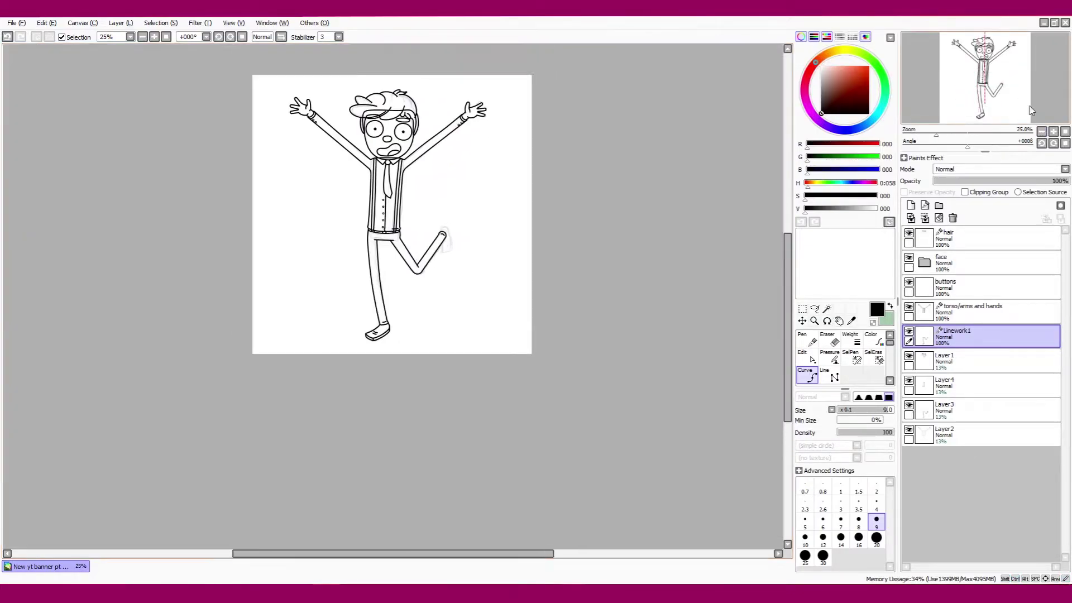
scroll(505, 312, up, 4)
scroll(483, 343, down, 3)
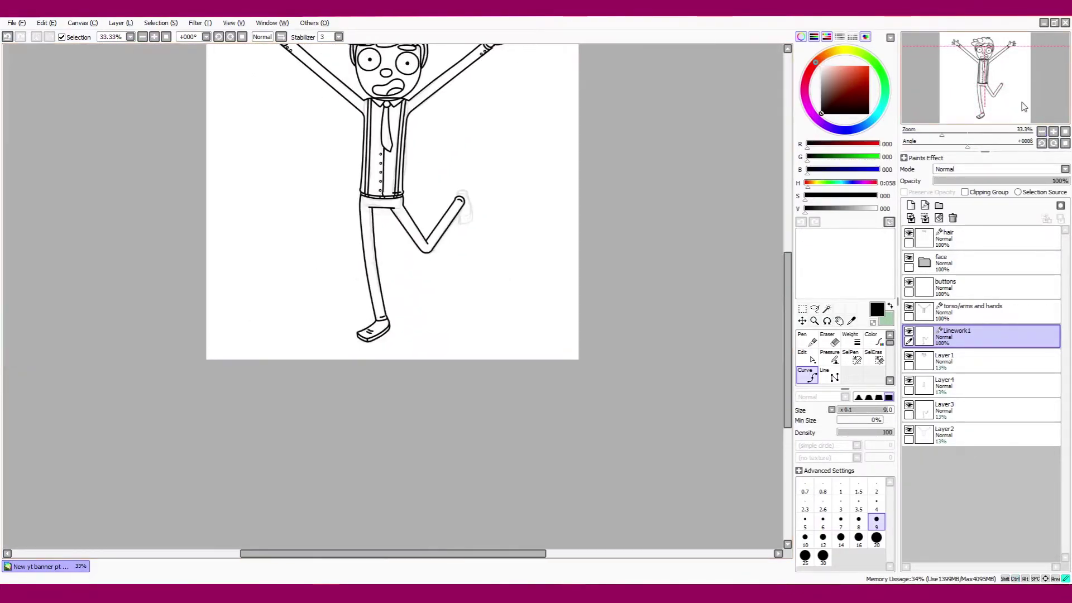
scroll(422, 334, up, 2)
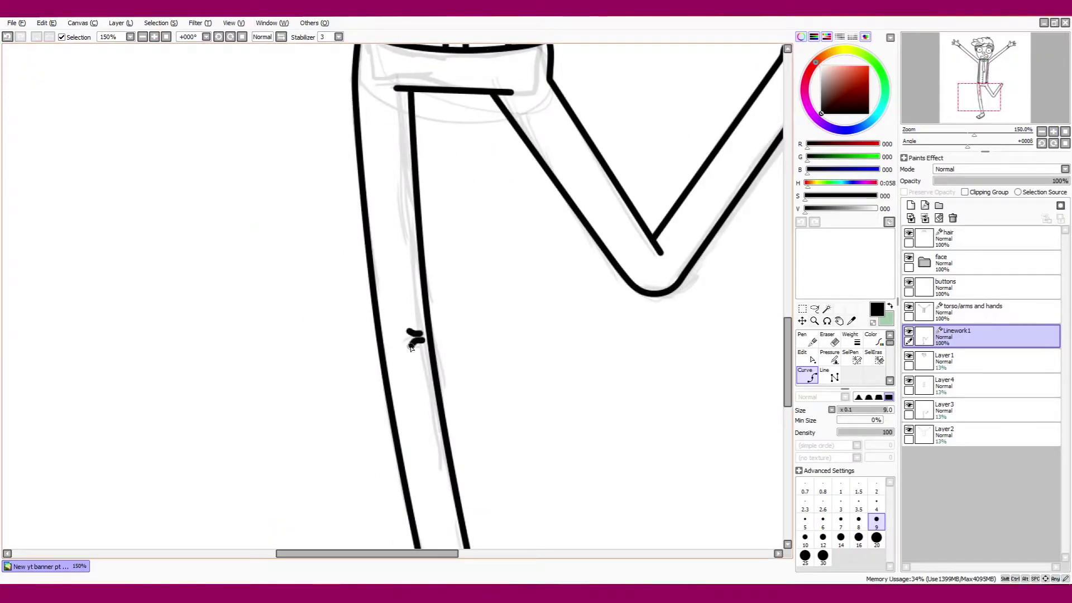
scroll(416, 338, down, 3)
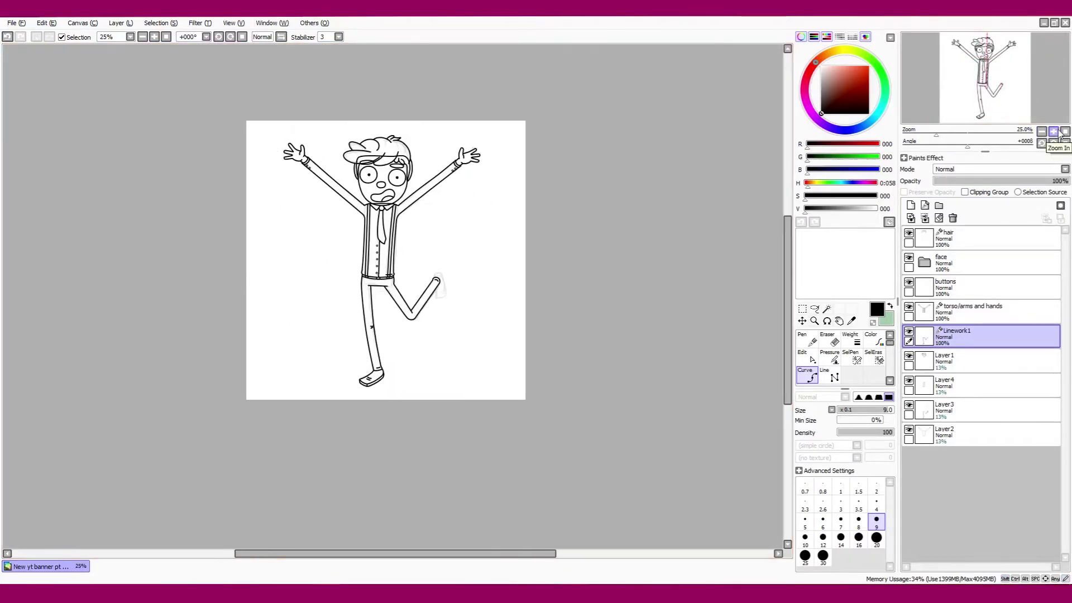
- Trace the outline of the raised foot's shoe with the Curve tool, starting at the back leg's ankle hem
scroll(561, 134, up, 4)
click(334, 184)
click(411, 179)
click(478, 347)
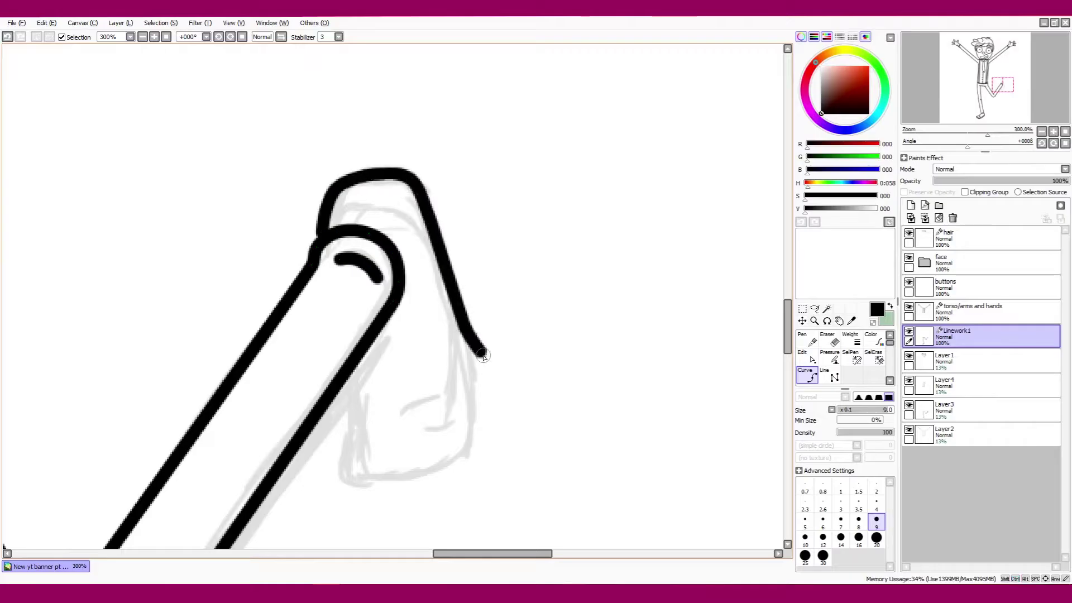
scroll(447, 280, down, 2)
scroll(446, 251, up, 2)
click(443, 246)
click(383, 156)
key(Return)
- Adjust the curve points along the lower edge of the raised shoe's outline to flatten and narrow it
click(1042, 130)
scroll(416, 315, up, 3)
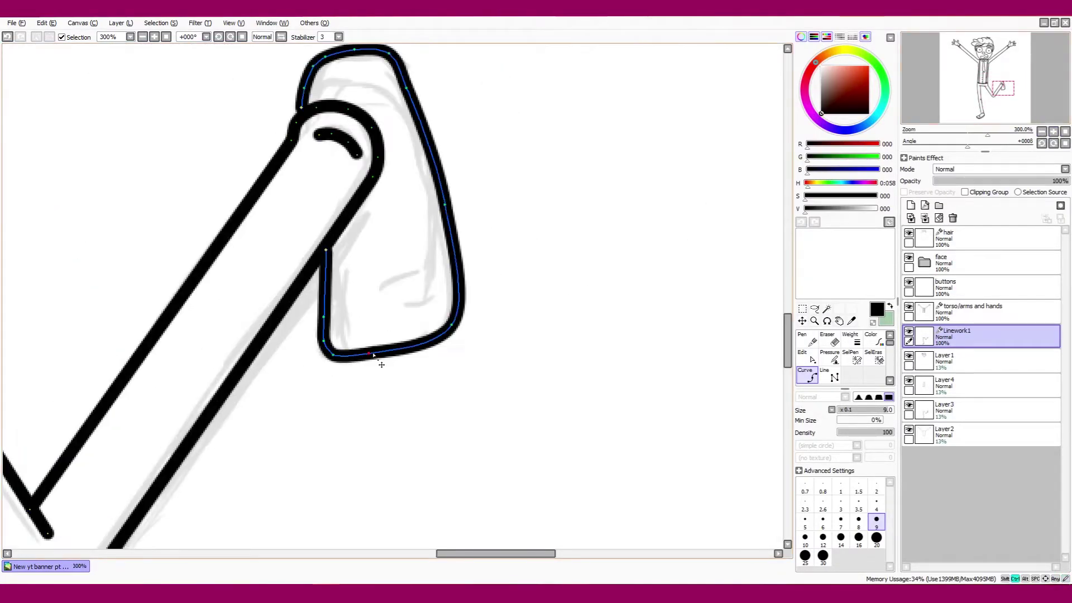
click(333, 356)
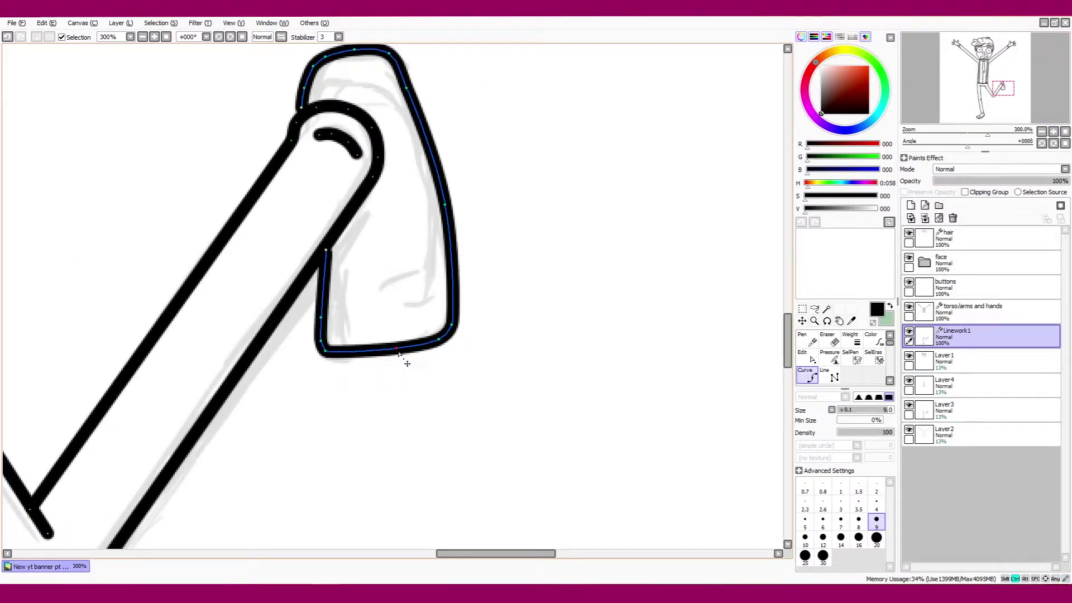
key(Return)
click(1042, 130)
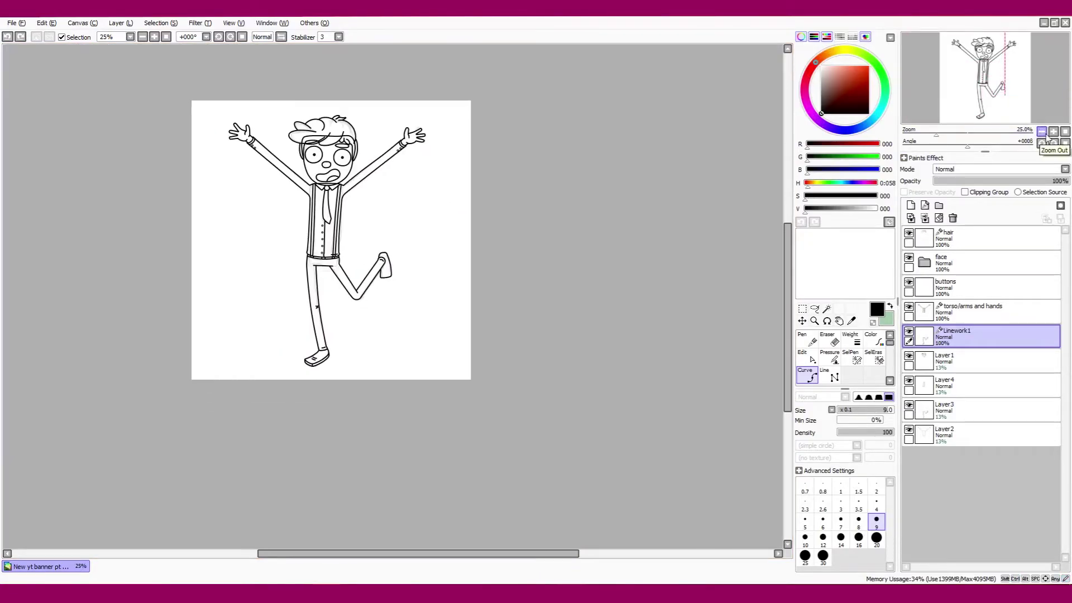
- Draw a thick sole around the raised shoe's outer edge, add two short lace strokes, and refine the curve points
scroll(354, 305, up, 2)
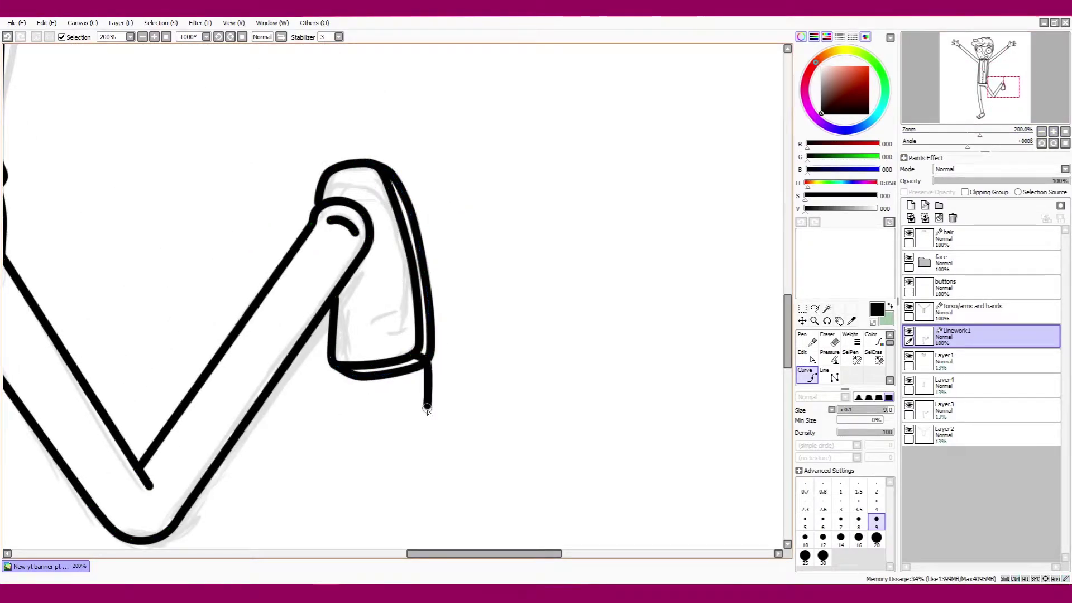
click(404, 326)
click(384, 334)
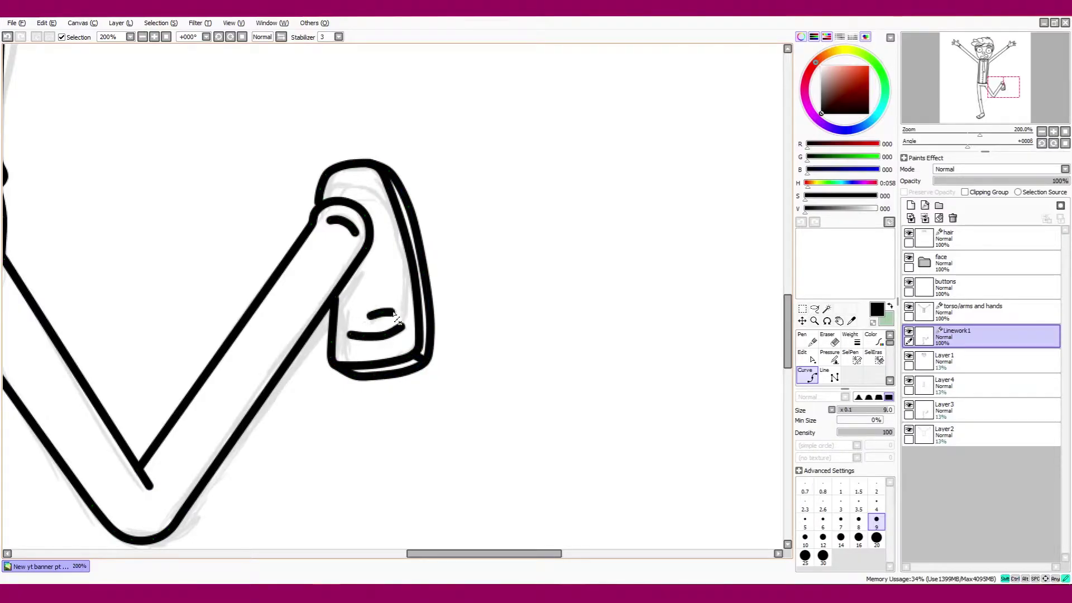
key(ctrl)
mouse_move(393, 181)
mouse_down()
mouse_move(398, 204)
mouse_move(419, 219)
mouse_up()
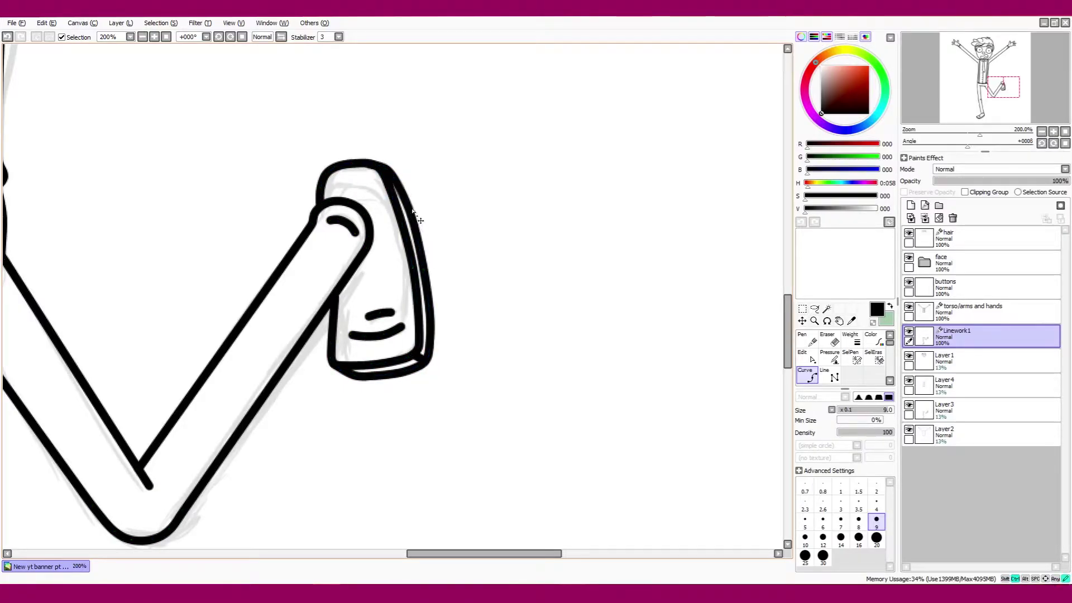
key(ctrl)
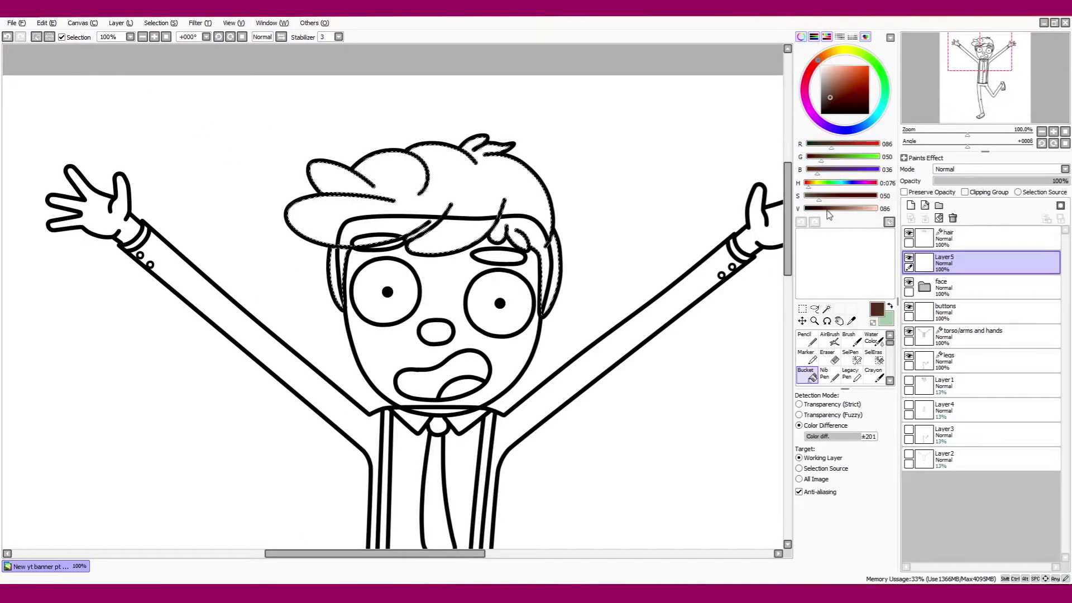
- Fill the selected hair with very dark brown (RGB 36, 1, 0) on the layer beneath the hair linework and clear the selection
drag(458, 157, 491, 223)
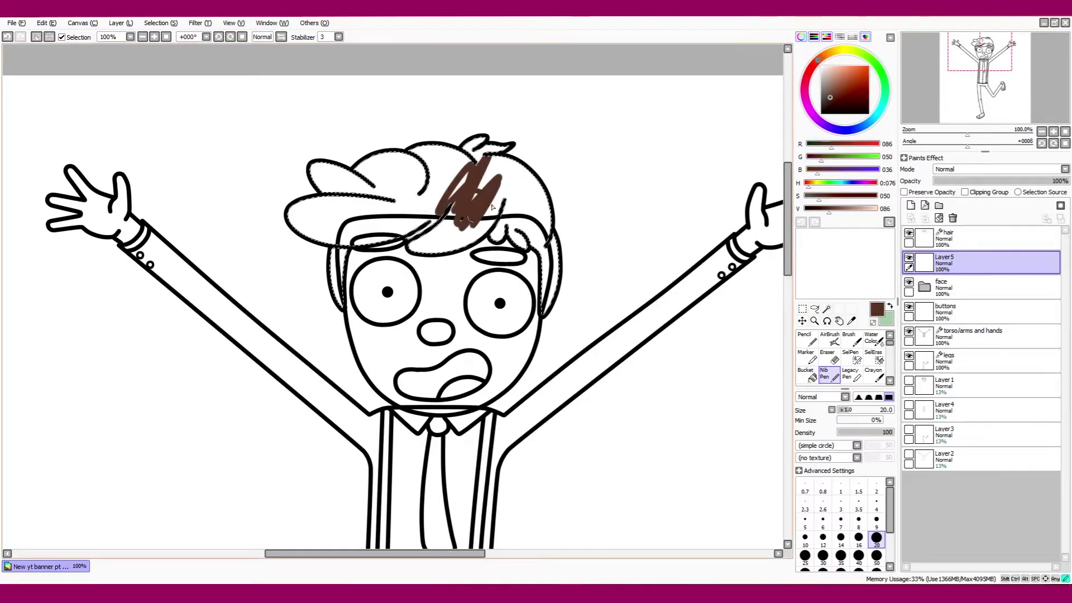
key(ctrl+z)
drag(829, 209, 815, 209)
drag(379, 168, 492, 224)
key(ctrl+z)
click(402, 184)
key(ctrl+d)
key(m)
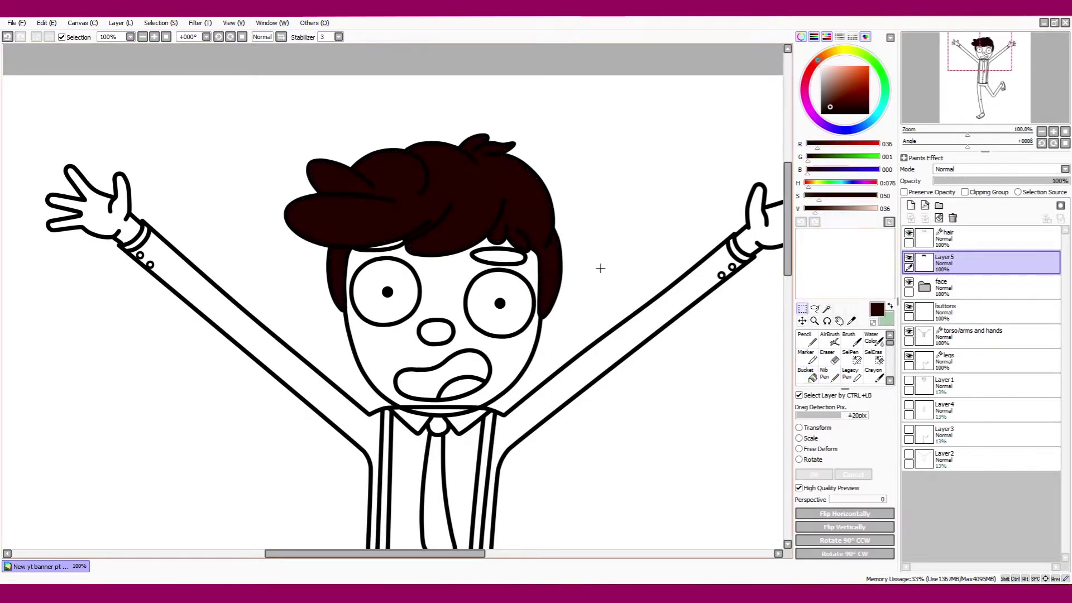
- Move the eyebrow r layer above the hair and fill that eyebrow dark brown on a new layer beneath it
scroll(600, 268, up, 3)
drag(993, 135, 968, 135)
click(925, 287)
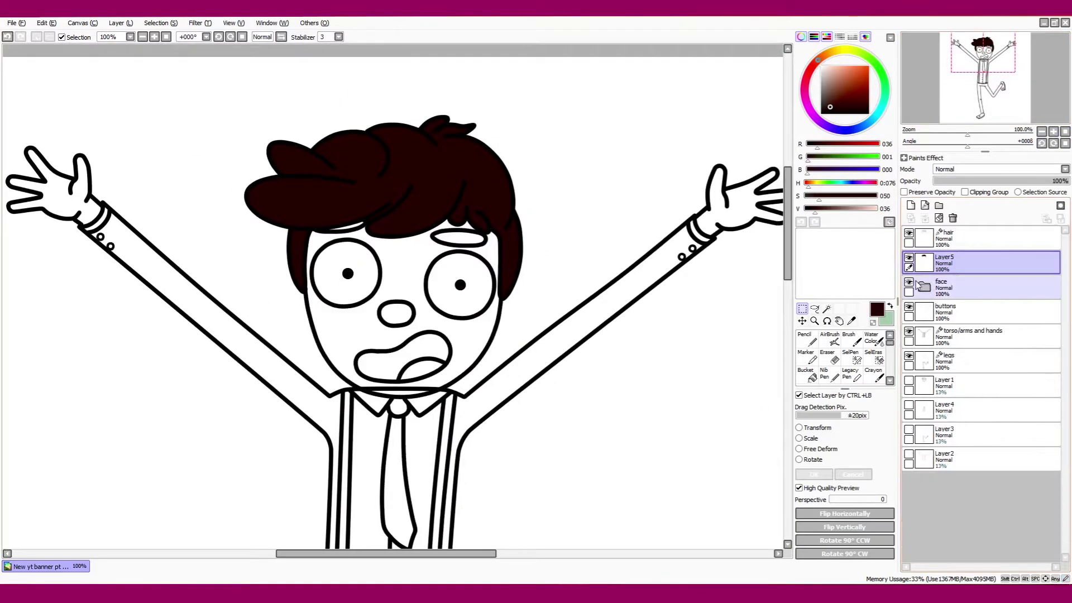
drag(956, 339, 994, 296)
click(910, 205)
scroll(733, 299, up, 3)
- Select the inside of the eyebrow l linework and fill it dark brown on a new layer beneath it
click(972, 385)
click(827, 309)
click(410, 220)
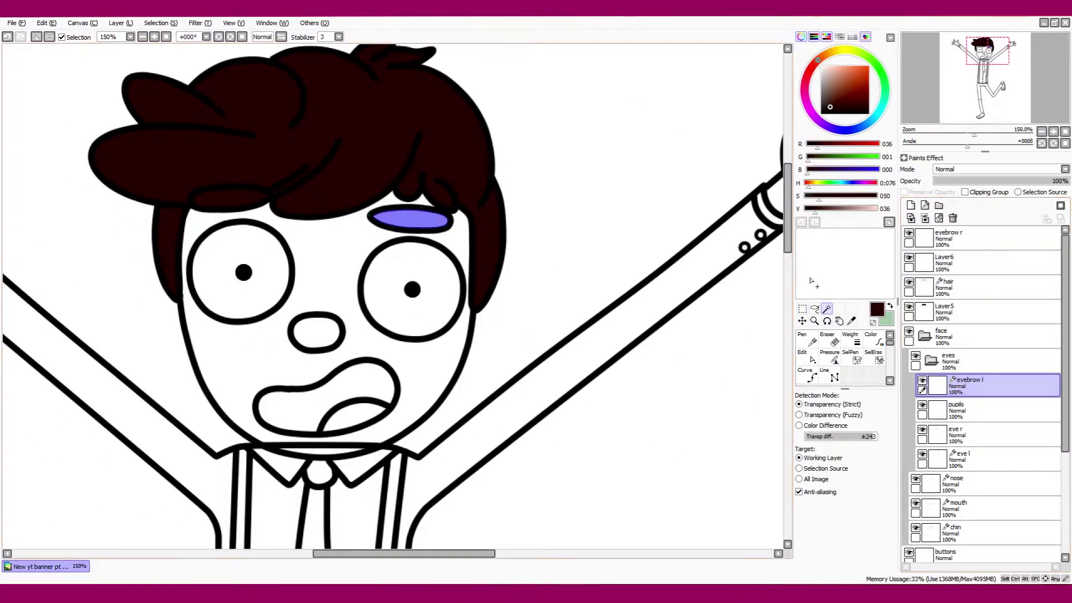
click(911, 205)
click(805, 374)
click(411, 221)
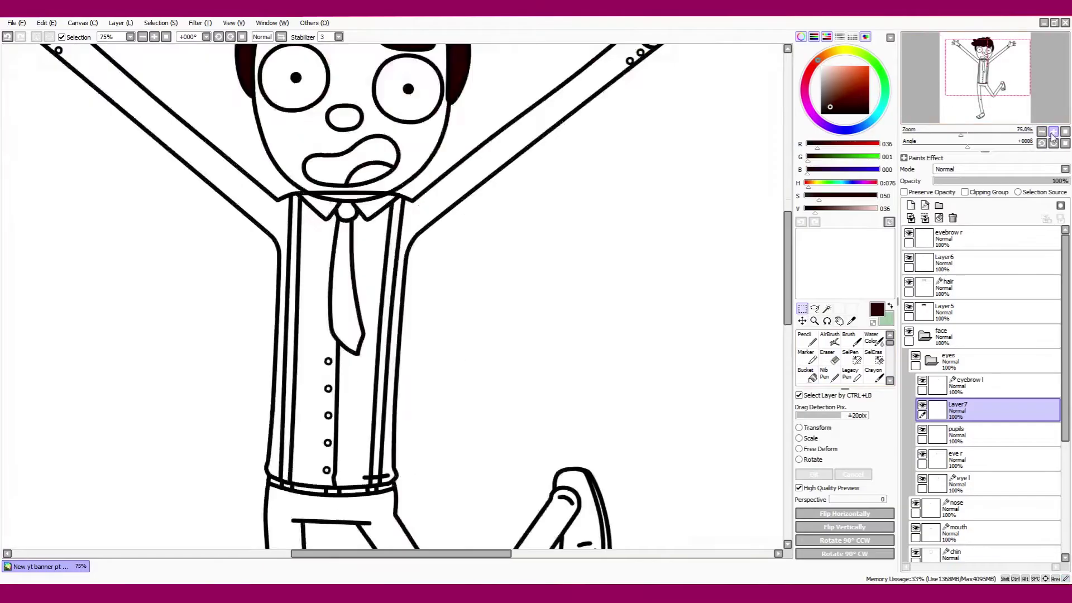
- Select the whole face area inside the chin linework and add a new fill layer beneath the chin layer
click(931, 360)
click(957, 438)
click(827, 309)
click(346, 336)
scroll(391, 279, down, 3)
click(911, 205)
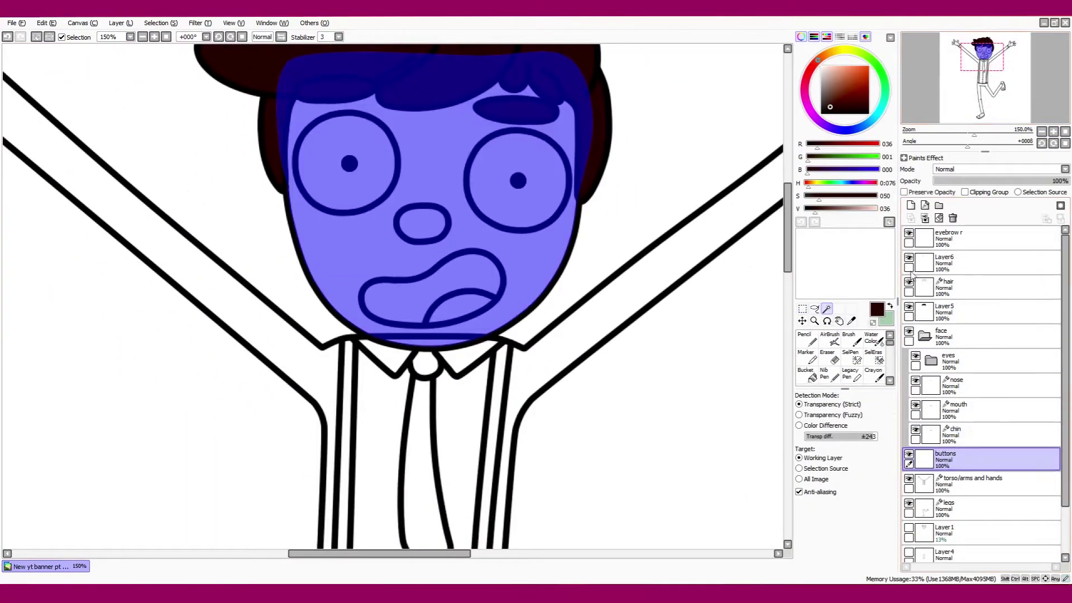
- Fill the selected face with a pale skin tone (RGB 250, 220, 210)
click(805, 374)
drag(815, 209, 878, 208)
click(346, 251)
drag(503, 218, 452, 332)
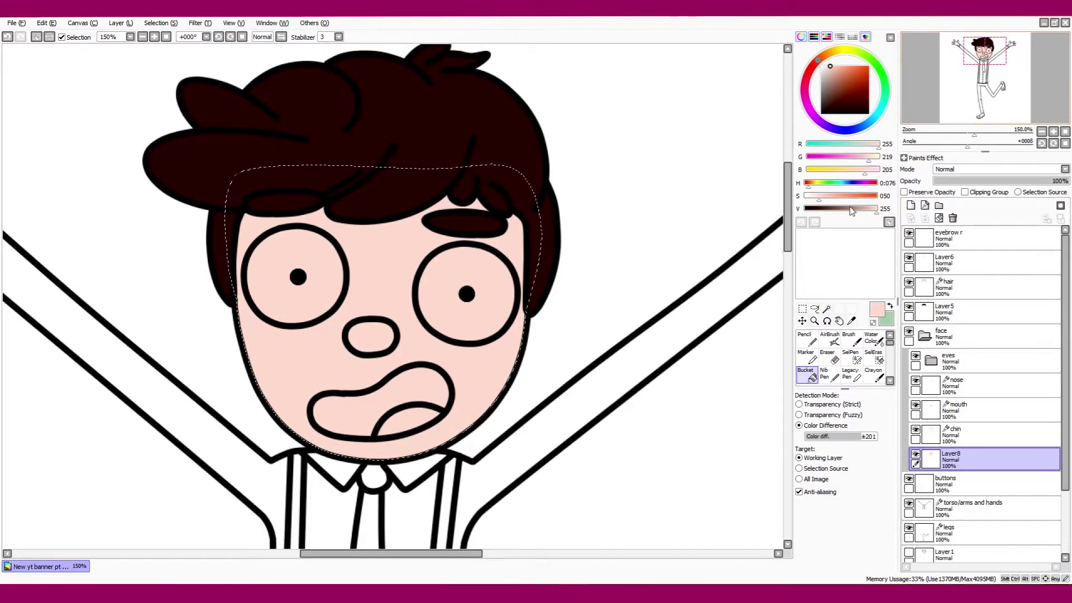
key(ctrl+z)
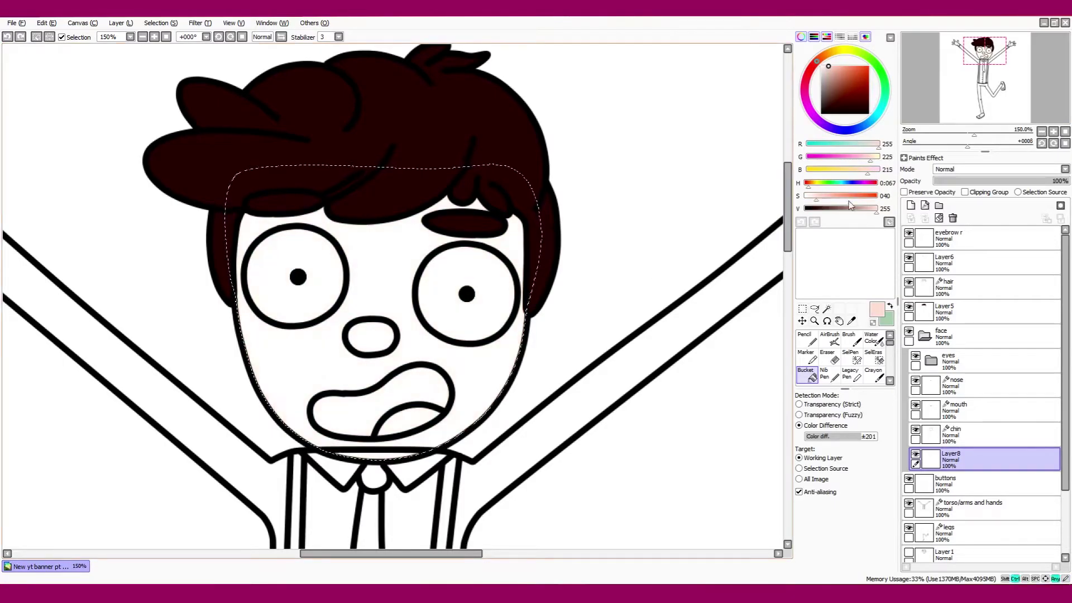
click(452, 331)
scroll(1037, 106, up, 1)
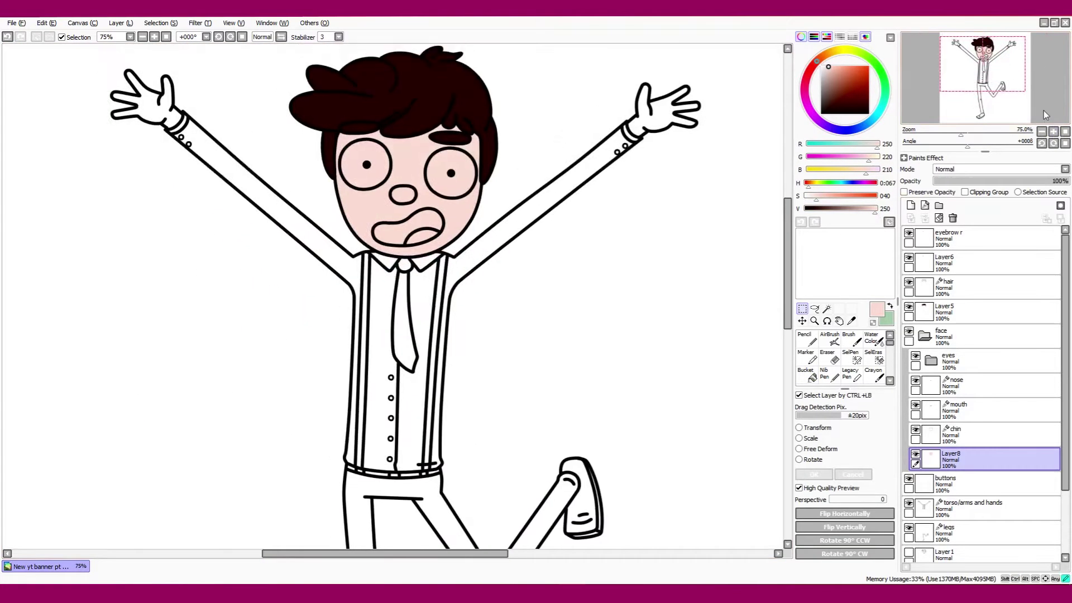
- Add a new layer beneath the nose linework and select the nose interior for filling on it
scroll(1044, 111, up, 2)
click(911, 205)
click(983, 385)
click(827, 309)
click(461, 255)
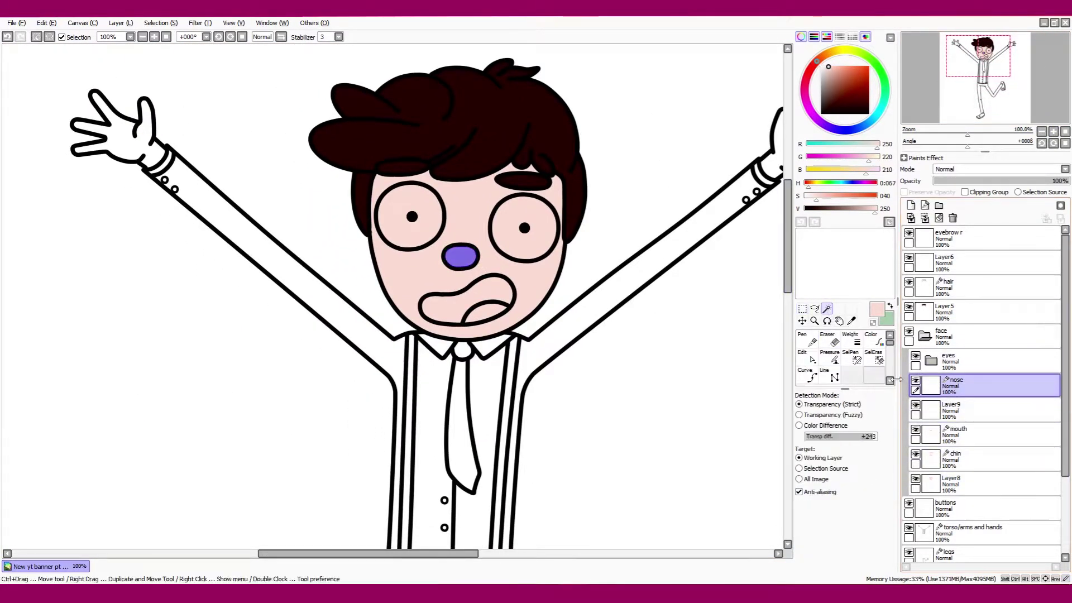
click(983, 410)
- Fill the nose with a darker salmon shade of the face's skin tone (RGB 220, 158, 138)
click(806, 373)
mouse_move(808, 183)
mouse_down()
mouse_move(875, 183)
mouse_move(811, 202)
mouse_up()
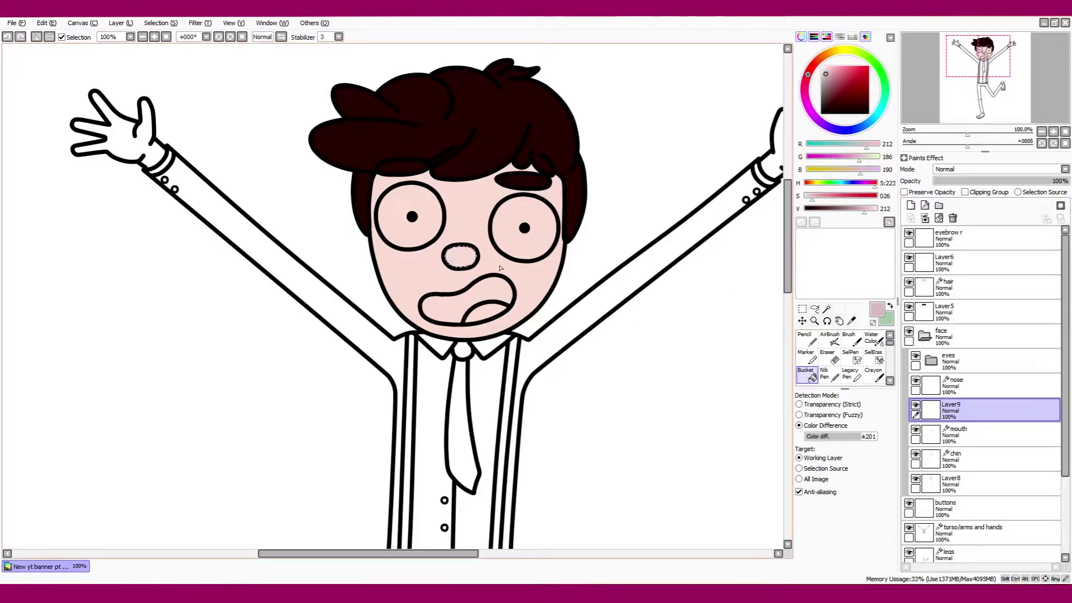
click(852, 321)
click(391, 268)
click(461, 255)
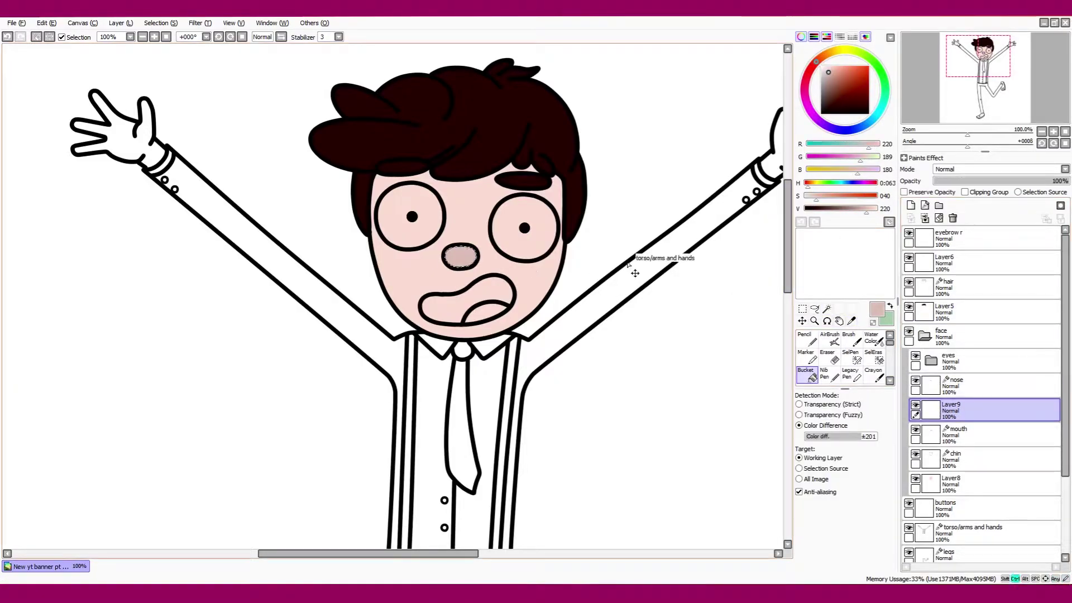
scroll(734, 237, down, 2)
scroll(734, 237, up, 3)
- Select the mouth opening around the tongue in the mouth linework and add a new layer beneath it
click(983, 434)
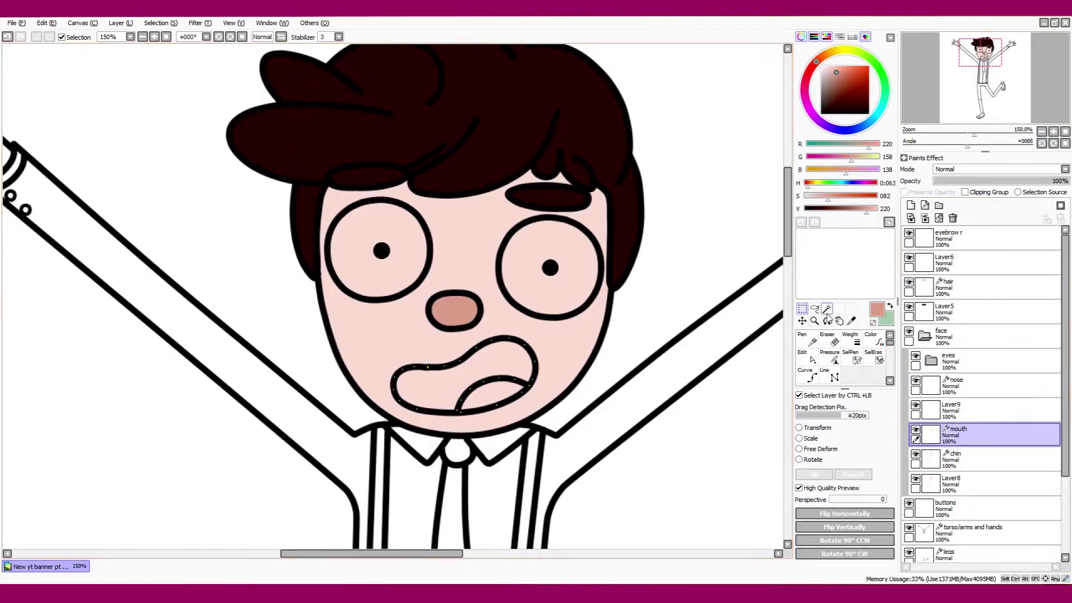
click(827, 308)
click(463, 385)
click(911, 205)
- Try several dark magenta and maroon fills in the mouth opening, undoing each one
click(806, 373)
click(844, 82)
drag(844, 83, 835, 93)
click(430, 385)
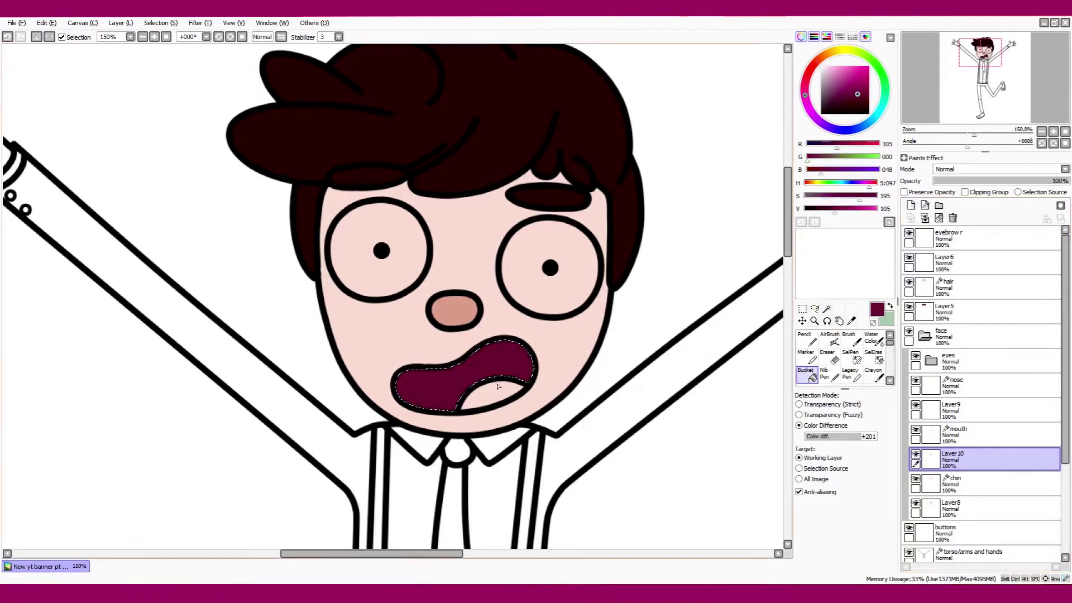
key(ctrl+z)
click(430, 385)
key(ctrl+z)
click(830, 100)
click(430, 385)
key(ctrl+z)
key(ctrl+z)
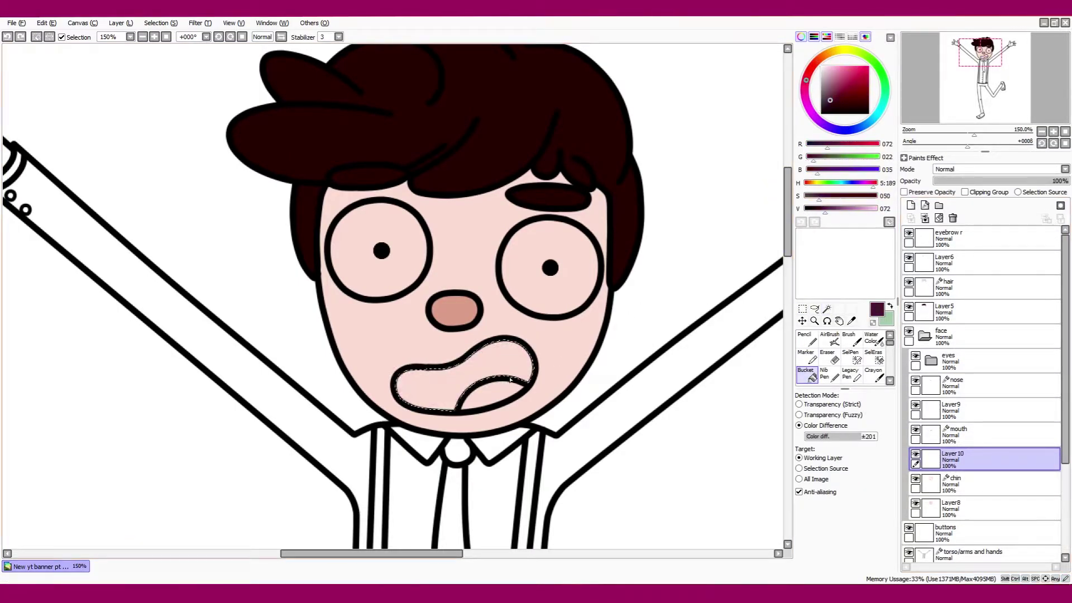
- Fill the mouth opening with very dark maroon and select the tongue area on the same fill layer
click(827, 308)
click(464, 385)
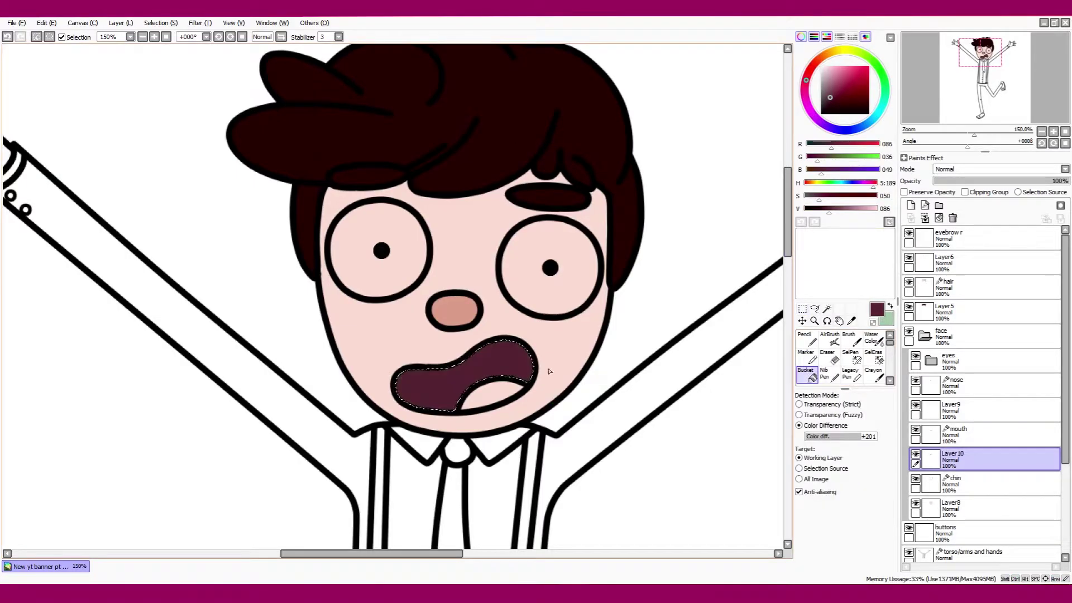
key(ctrl+z)
click(464, 385)
key(ctrl+y)
click(952, 458)
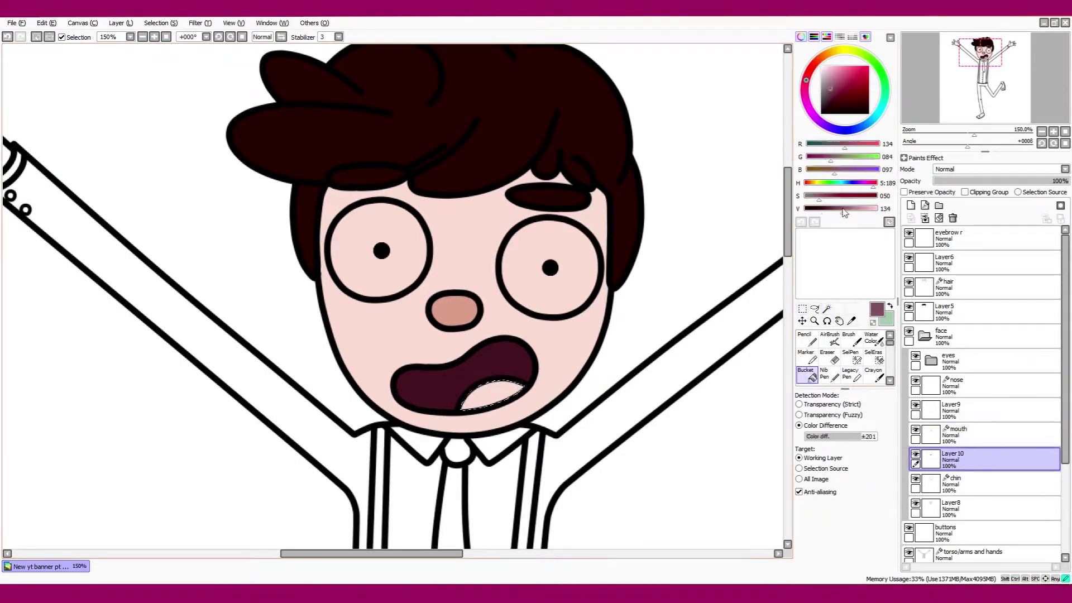
- Fill the tongue with raspberry pink (RGB 170, 71, 97)
click(840, 82)
click(492, 398)
key(ctrl+z)
click(492, 397)
click(1025, 128)
click(1065, 131)
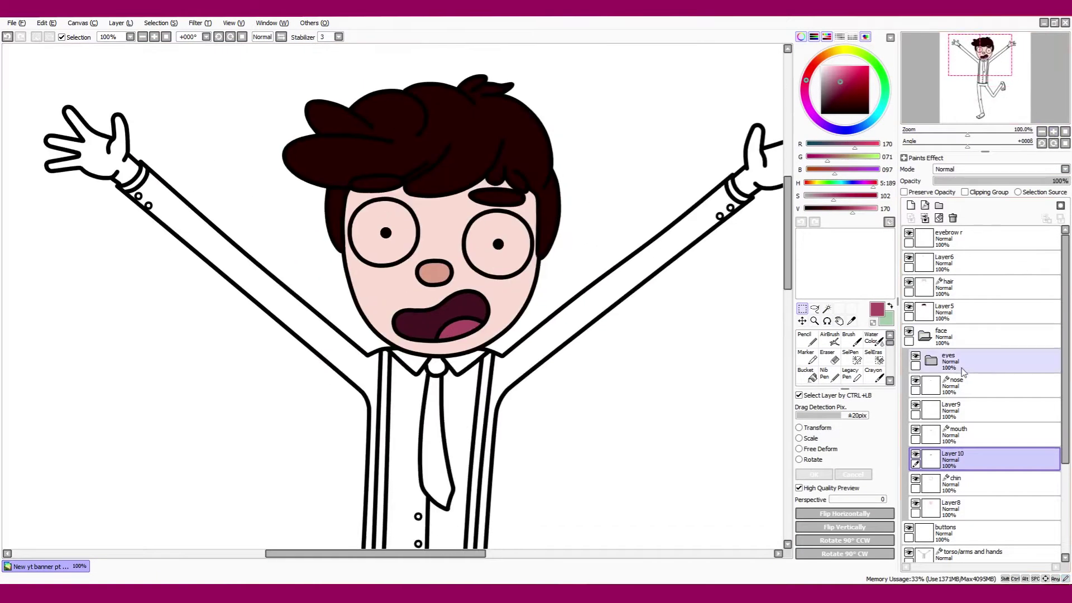
- Select the interiors of both eyes and fill them white on a new layer beneath the eye linework
click(931, 360)
click(972, 458)
click(827, 308)
ctrl+click(940, 483)
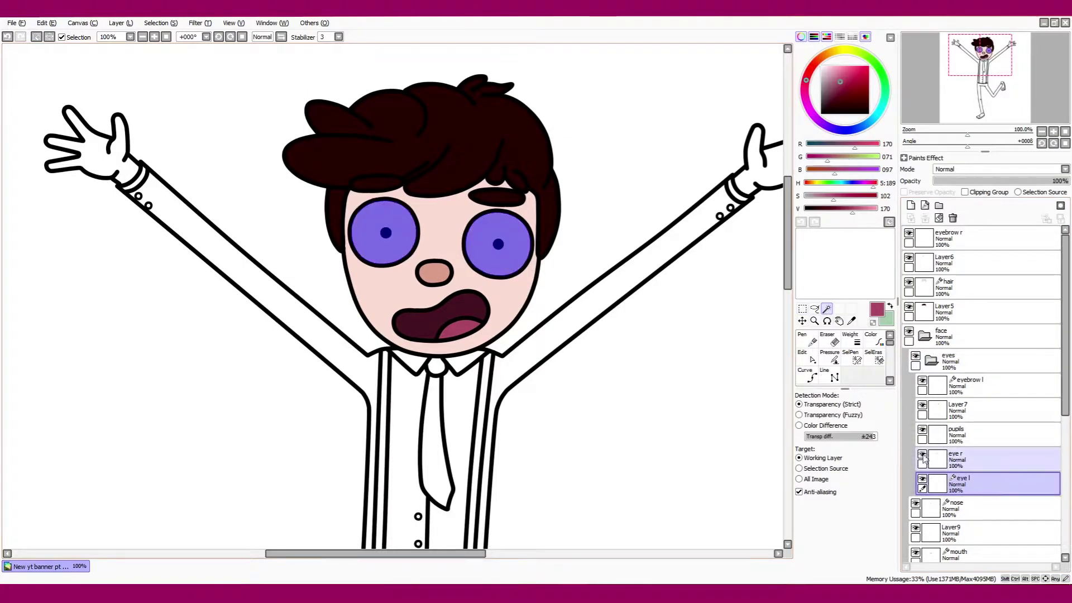
click(983, 483)
click(911, 205)
click(806, 374)
click(821, 66)
click(386, 246)
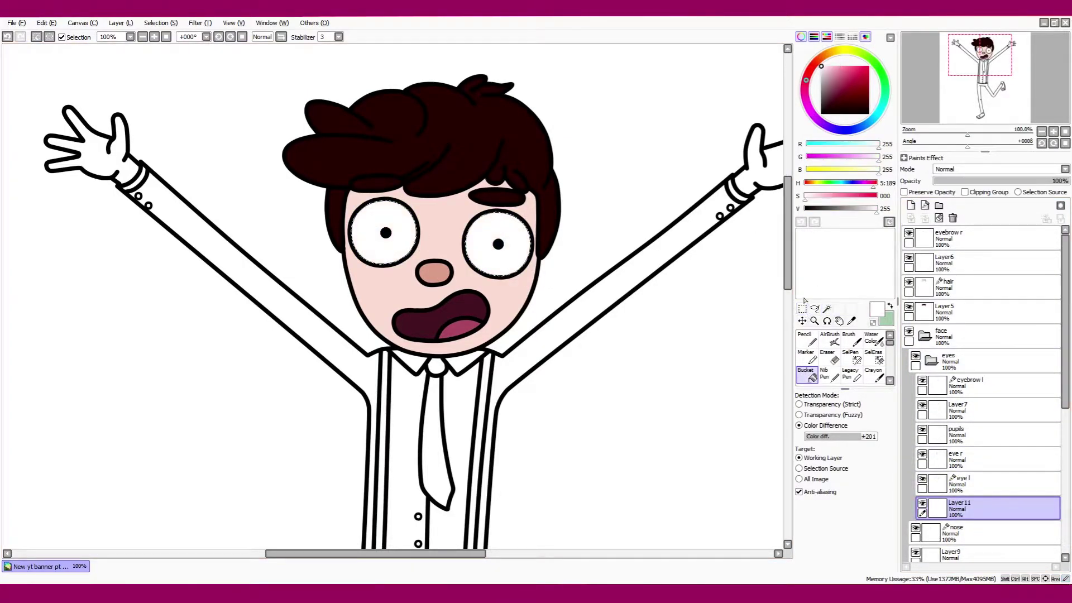
- Select the interiors of both hands in the torso/arms and hands linework and add a new layer beneath it
click(983, 379)
click(827, 308)
click(184, 167)
ctrl+click(658, 84)
click(911, 205)
- Fill both hands with the skin tone sampled from the face and clear the selection
click(807, 375)
alt+click(368, 251)
click(679, 148)
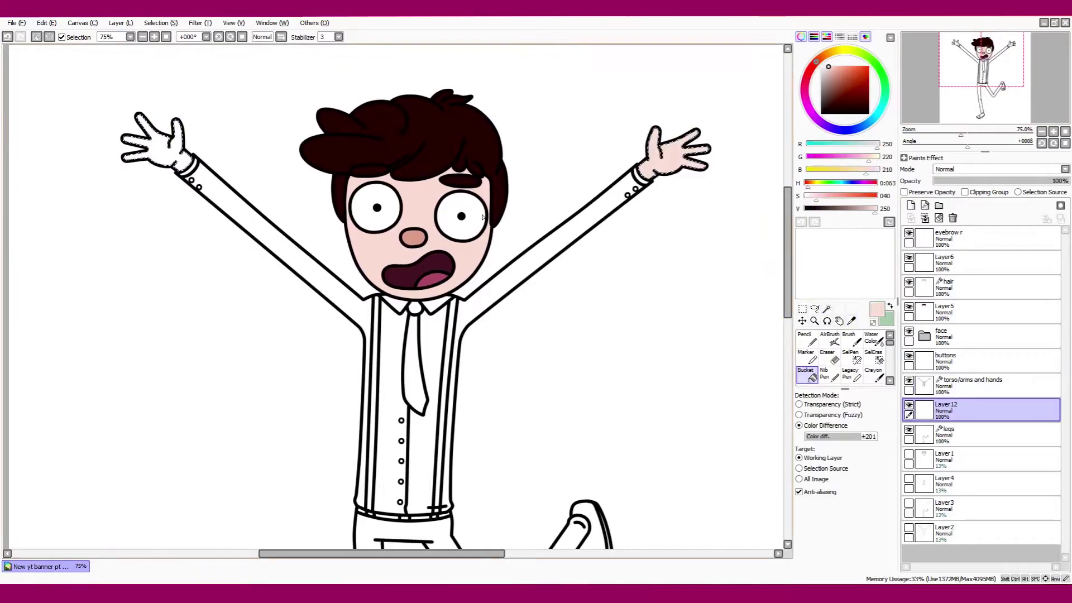
click(151, 140)
click(802, 308)
key(ctrl+d)
- Select the shirt's body panels, both sleeves and the collar in the torso/arms and hands linework
click(981, 385)
click(827, 309)
ctrl+click(429, 312)
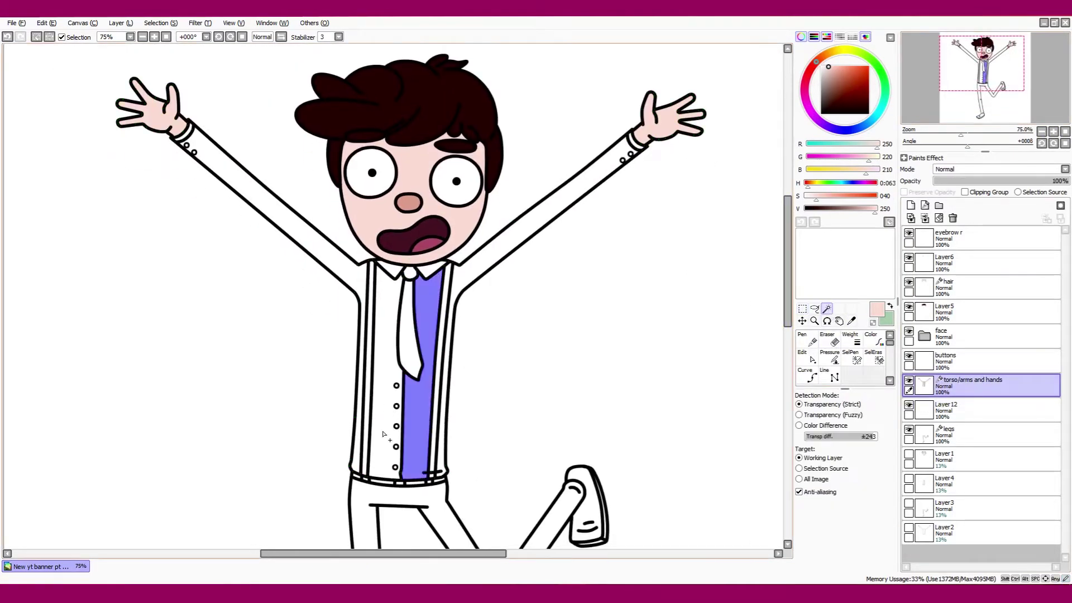
ctrl+click(385, 363)
ctrl+click(274, 201)
ctrl+click(536, 207)
ctrl+click(410, 268)
- Add a new layer above the hands' fill and fill the selected shirt with light grey (RGB 244, 244, 244)
click(981, 410)
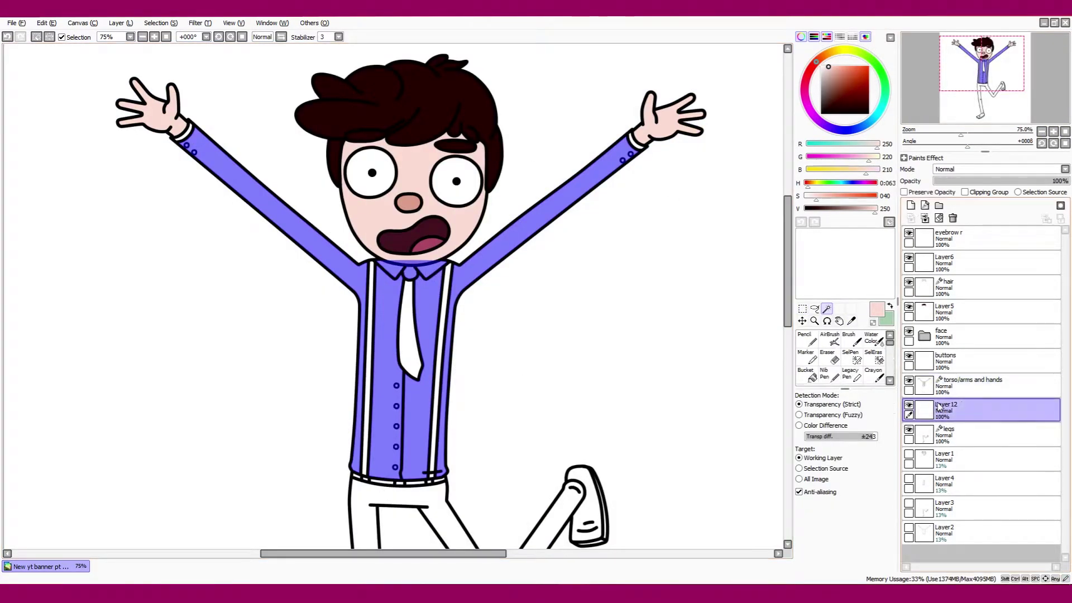
click(911, 205)
click(807, 374)
drag(816, 196, 853, 182)
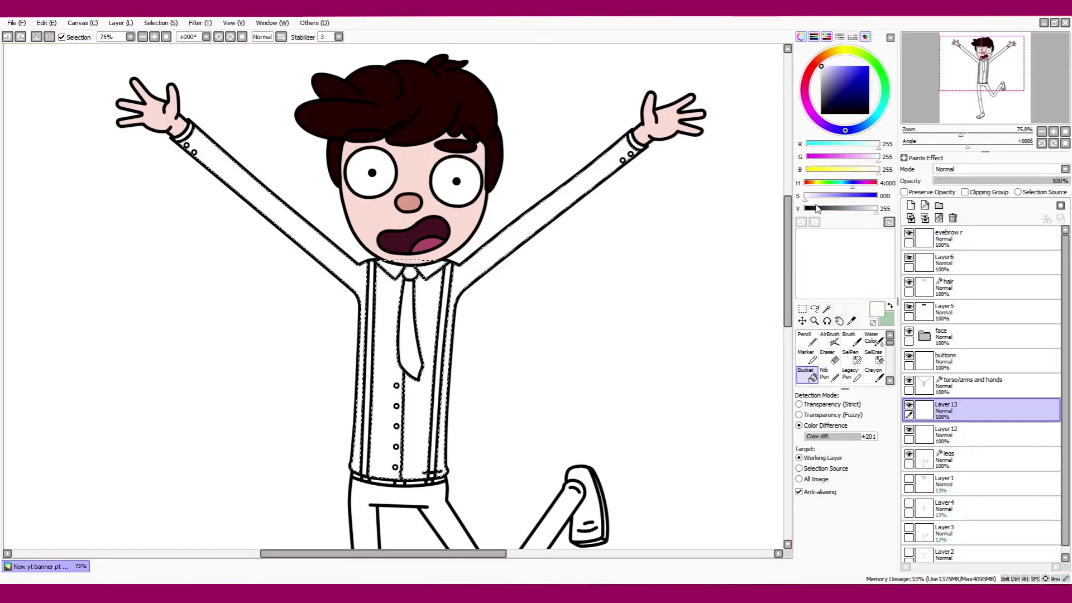
click(821, 68)
click(430, 311)
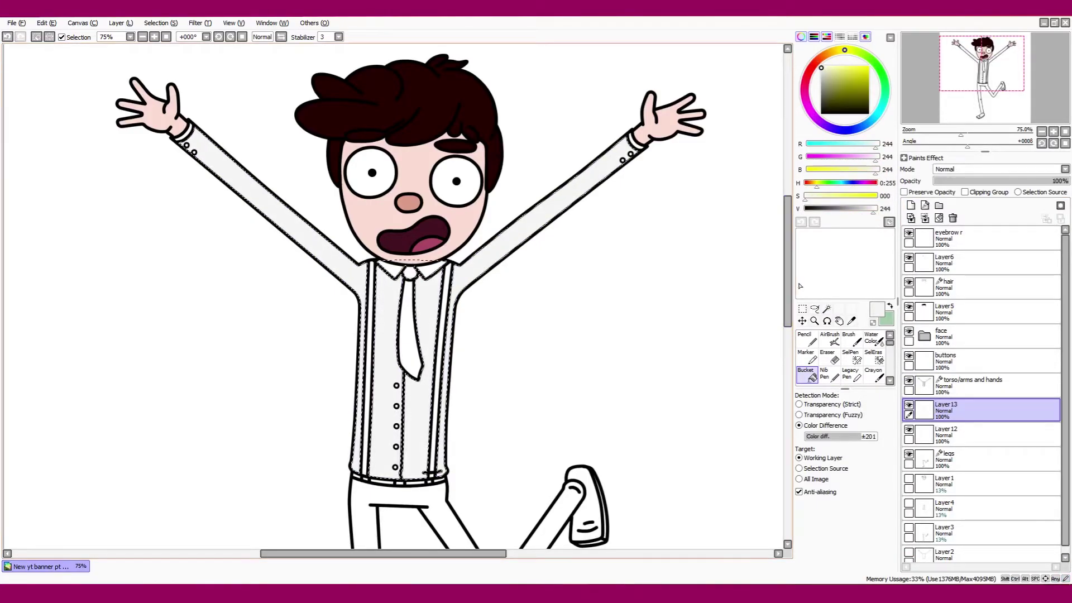
click(827, 309)
click(981, 385)
click(635, 139)
key(ctrl+z)
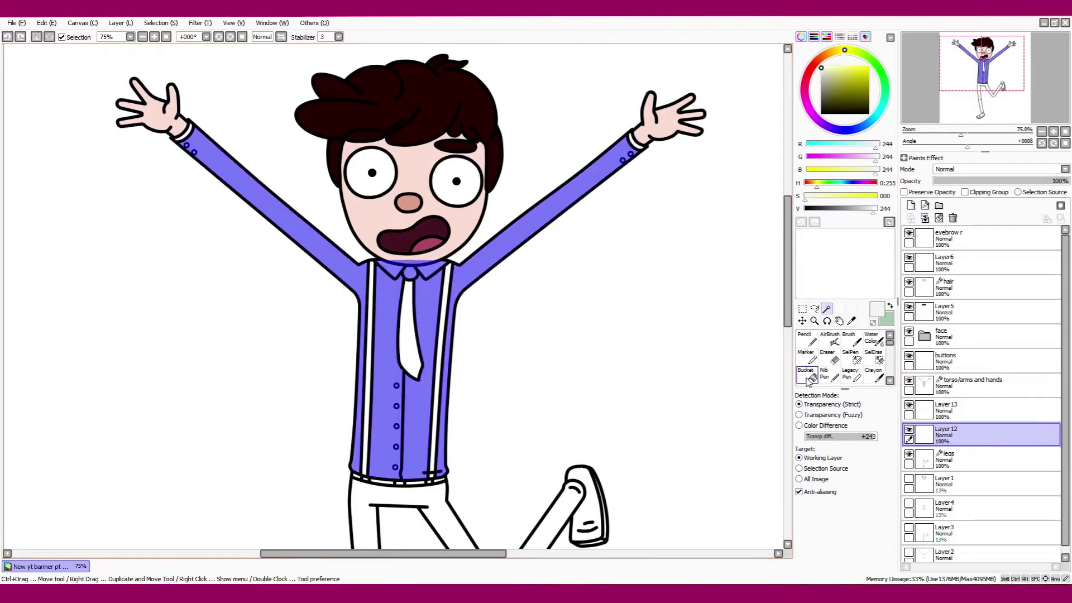
- Clear the shirt's selection and add a new layer at the very bottom of the layer stack
key(ctrl+d)
key(m)
click(908, 434)
click(981, 384)
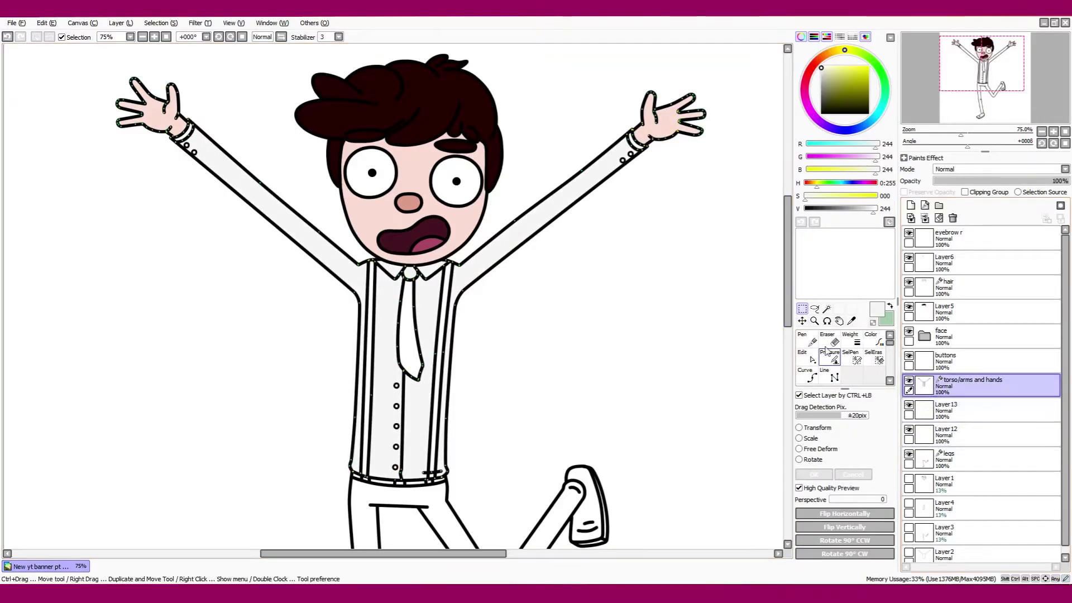
click(827, 309)
scroll(408, 302, down, 3)
click(911, 205)
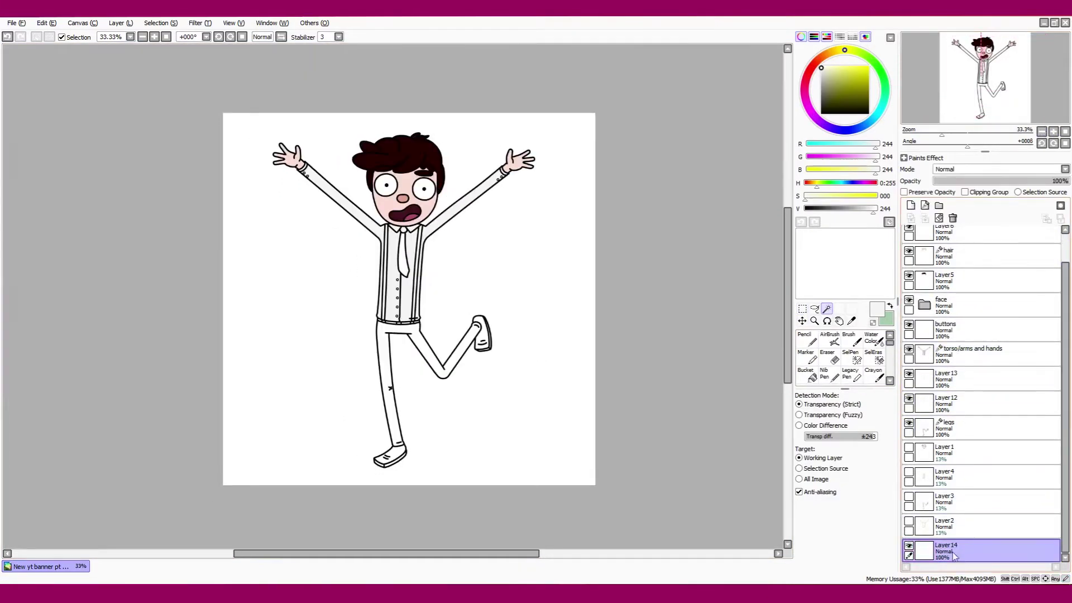
- Fill the bottom layer with a muted blue background colour (RGB 76, 122, 144)
click(807, 375)
click(872, 120)
click(838, 88)
click(559, 168)
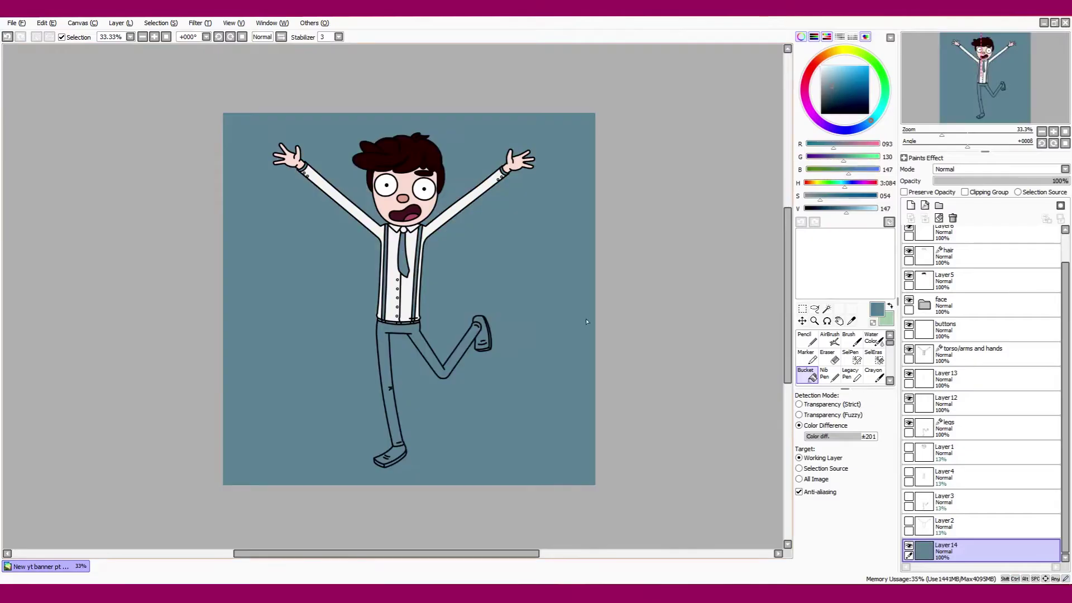
scroll(1031, 110, up, 3)
drag(1032, 109, 1027, 101)
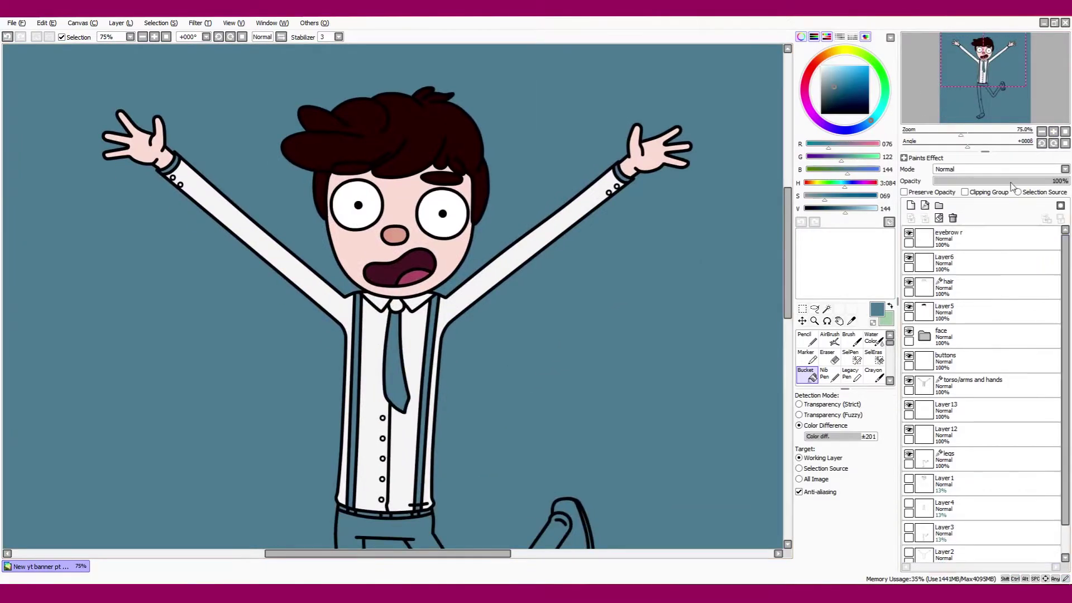
- Fill both shirt cuffs with grey (RGB 196, 196, 196) on Layer13 and clear the selection
click(947, 410)
click(806, 376)
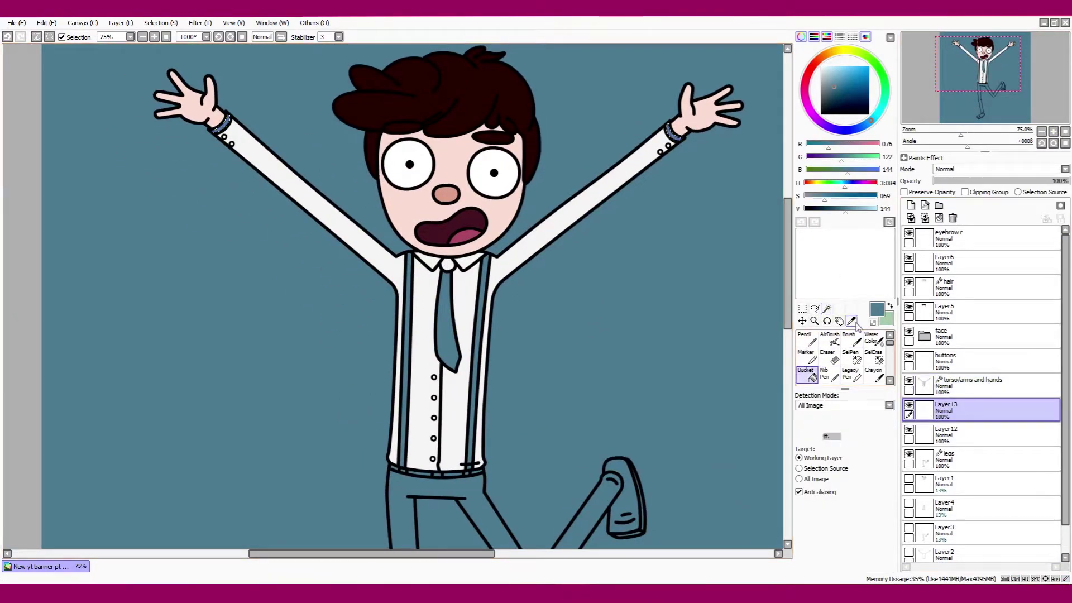
click(821, 73)
click(827, 309)
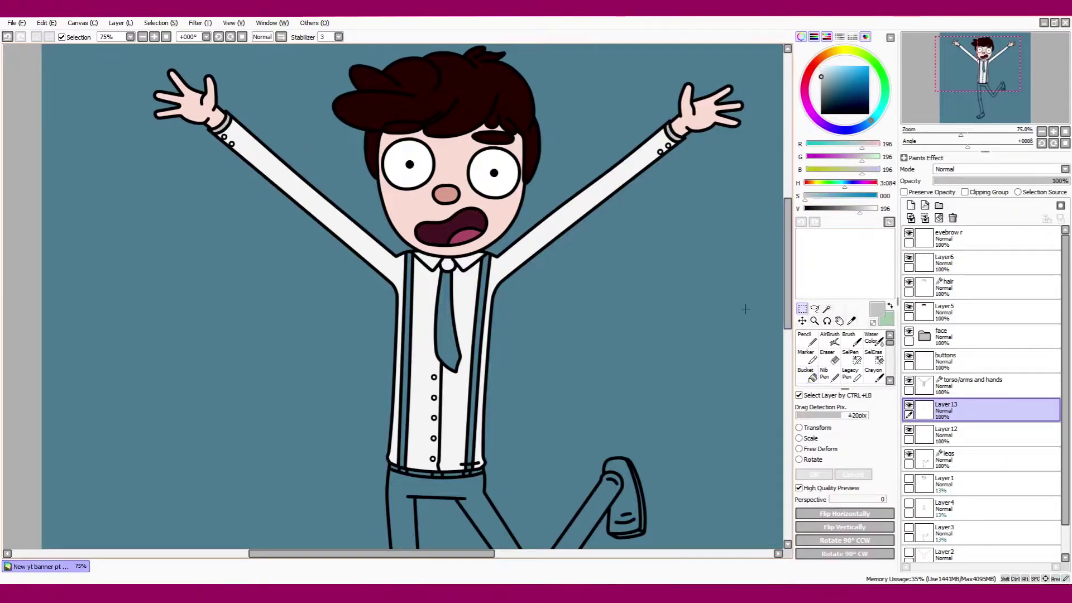
- Select the suspenders and tie in the torso linework and fill both suspenders with grey-brown (RGB 94, 76, 76) on Layer13
click(971, 385)
drag(983, 78, 985, 86)
click(424, 302)
click(947, 411)
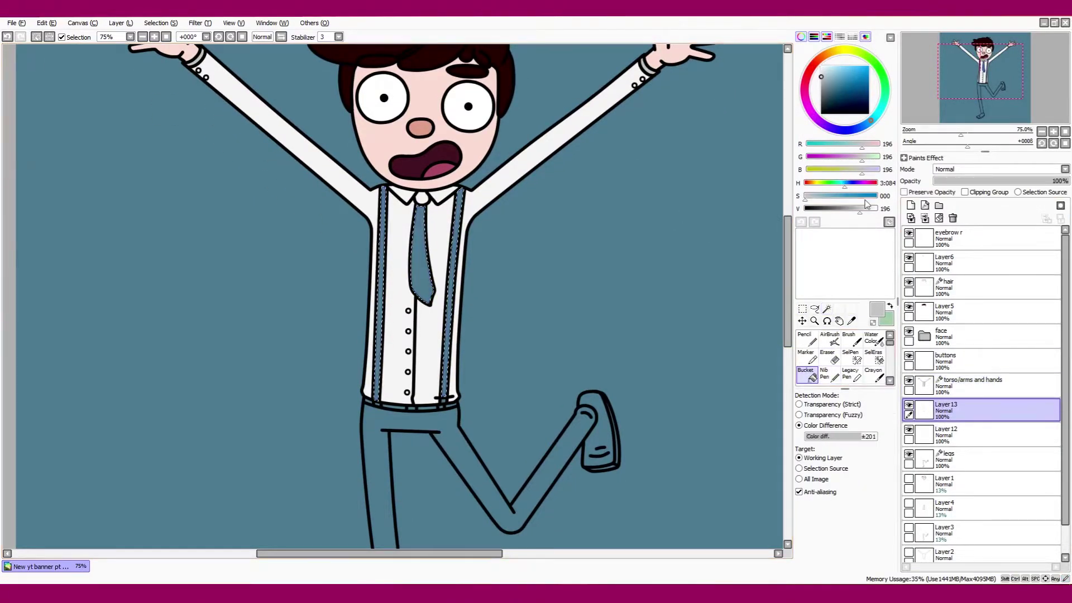
click(852, 320)
click(811, 204)
drag(379, 193, 379, 399)
drag(446, 193, 446, 397)
drag(380, 190, 378, 400)
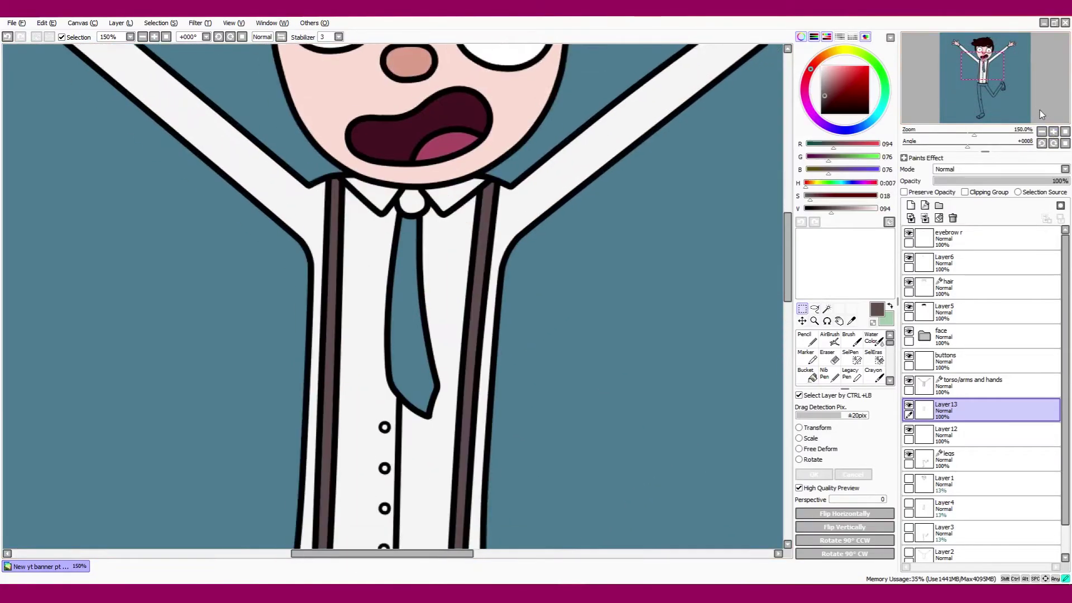
- Try several fill colours on the tie, starting with orange (RGB 213, 114, 0), and undo each one
drag(1040, 109, 1040, 112)
click(807, 374)
click(827, 53)
click(413, 290)
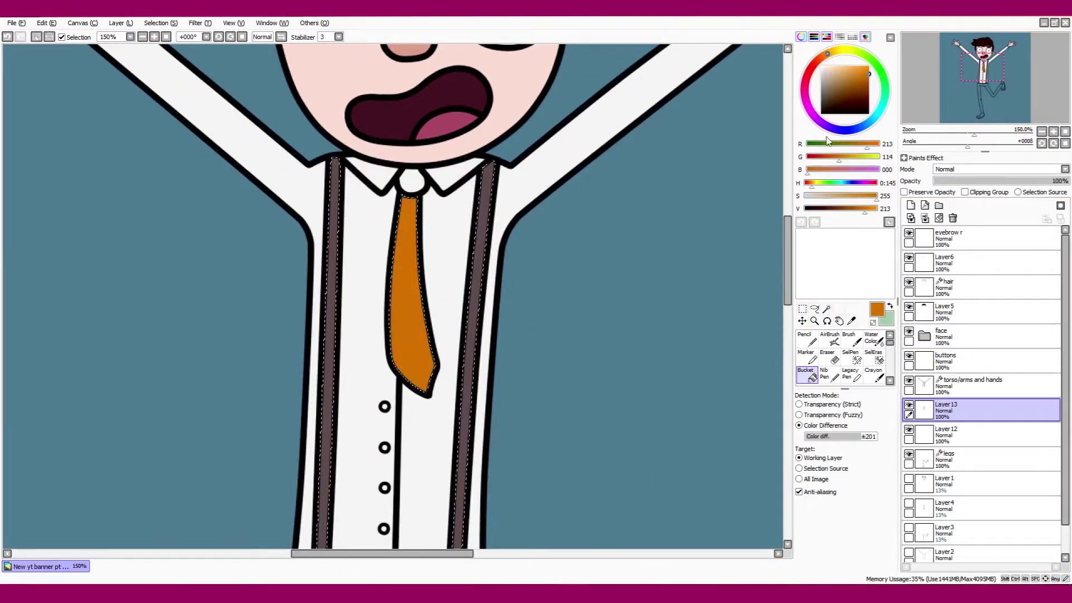
key(ctrl+z)
click(856, 84)
drag(849, 196, 860, 200)
click(413, 290)
key(ctrl+z)
click(850, 72)
click(413, 290)
key(ctrl+z)
- Fill the tie with orange (RGB 226, 124, 0) and clear the selection
click(869, 69)
click(413, 291)
scroll(414, 290, down, 3)
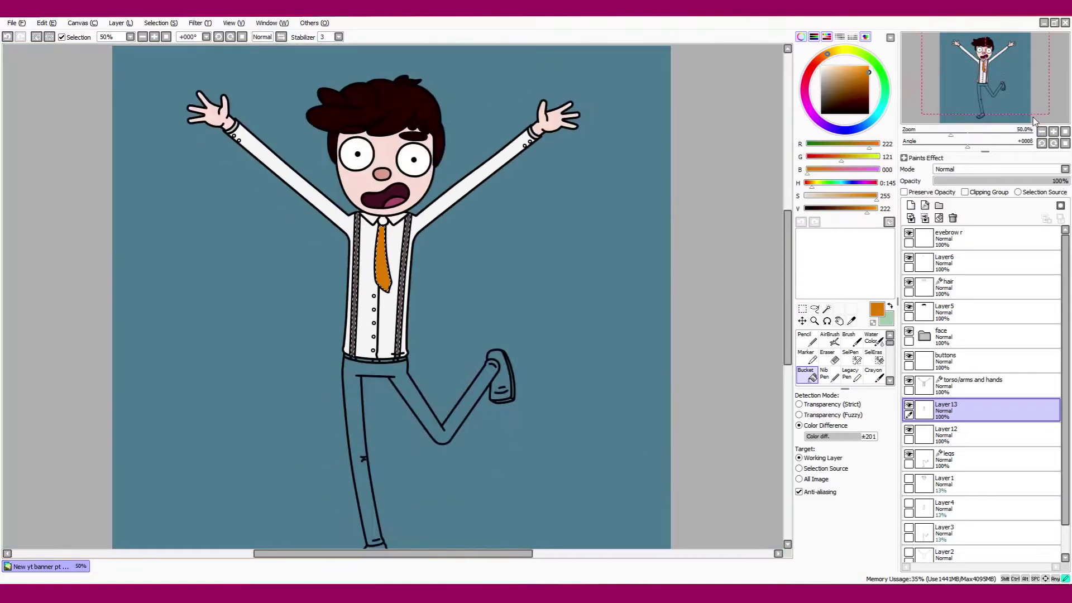
scroll(425, 279, up, 4)
key(ctrl+z)
click(446, 291)
key(ctrl+d)
- Hide the face folder, draw a black curve closing the top of the tie knot in the torso linework, and show the face again
click(972, 385)
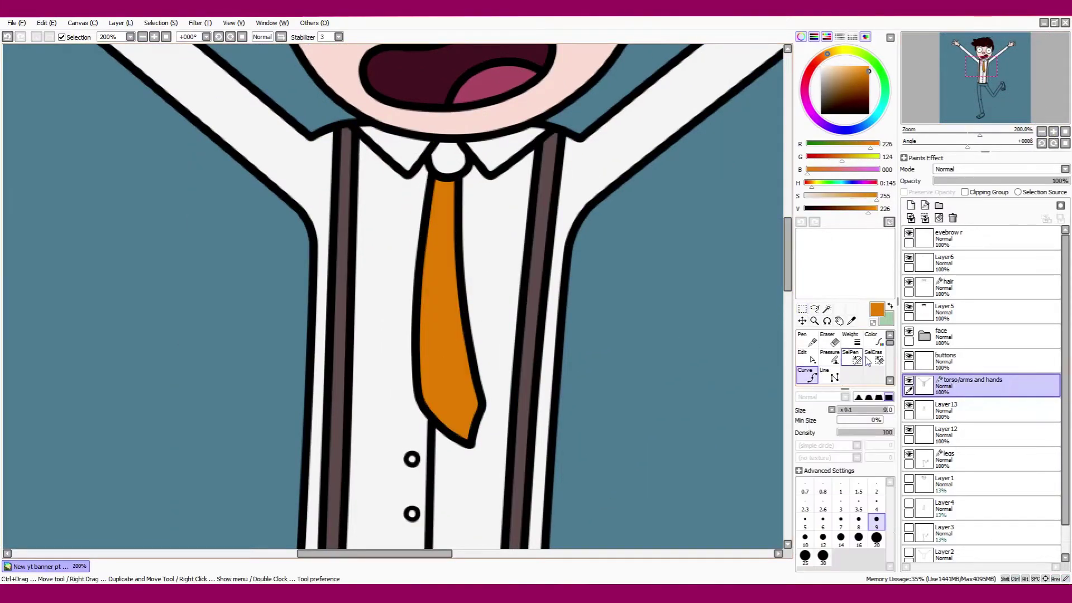
click(909, 331)
click(851, 320)
click(455, 139)
key(c)
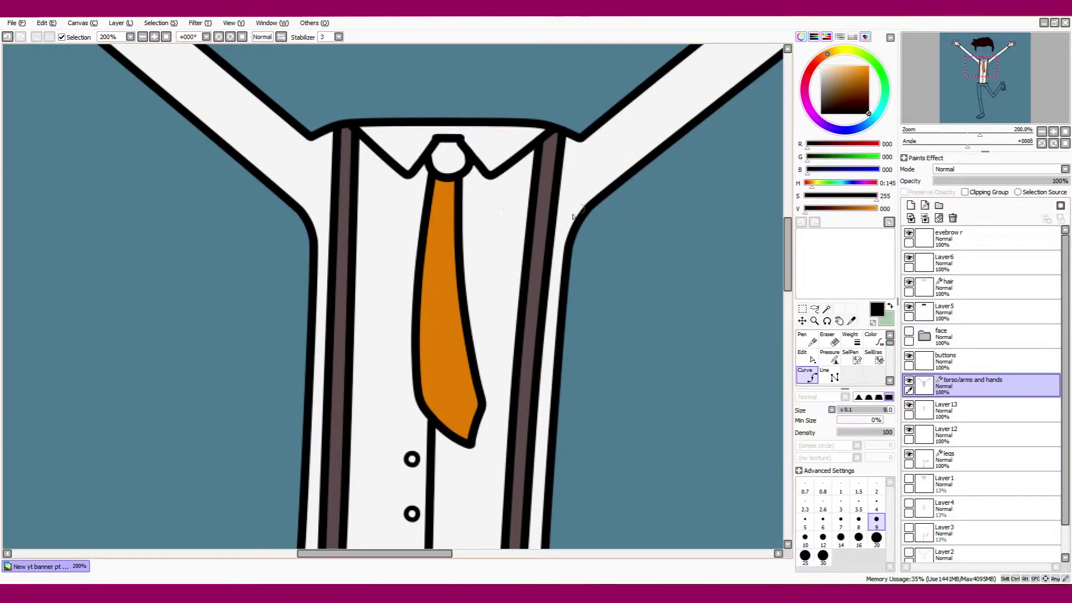
click(909, 334)
- Select the tie knot's interior, make Layer13 active and sample the fill colour for it
click(827, 309)
click(971, 411)
click(448, 159)
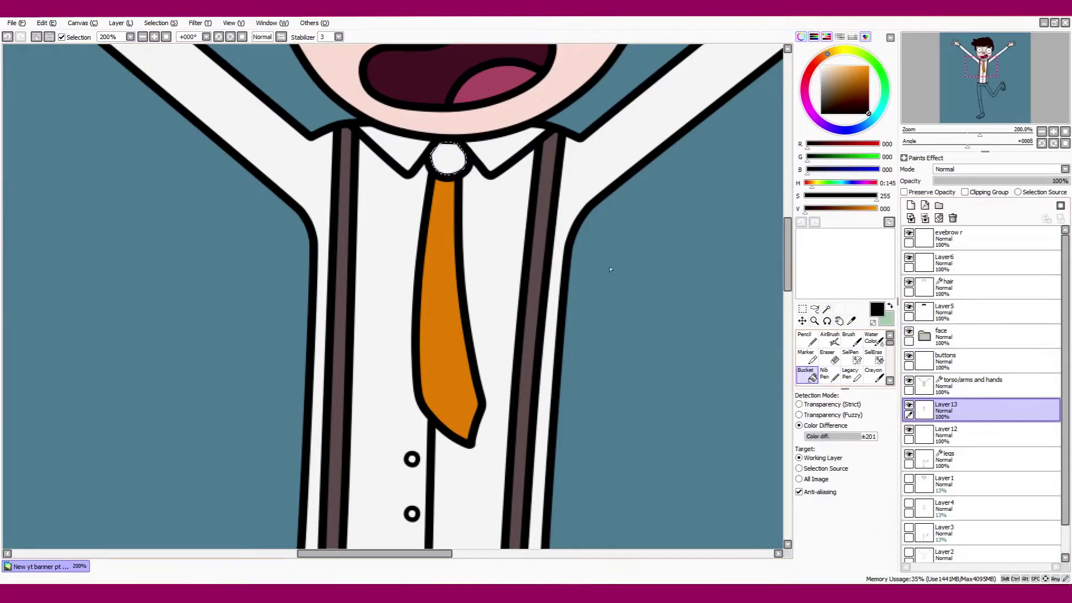
key(alt)
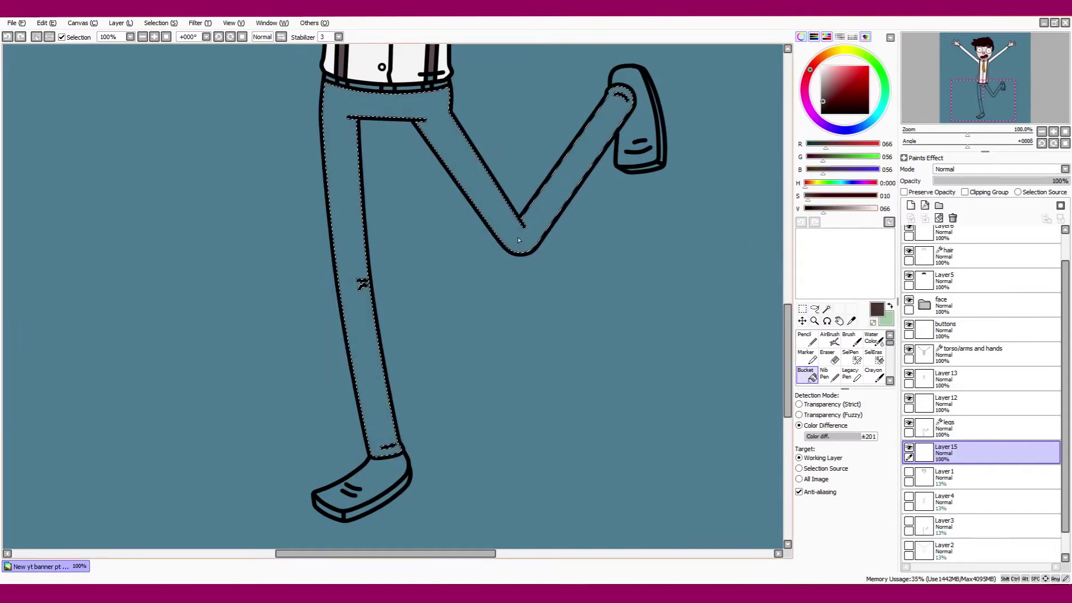
- Fill the selected trousers with dark brown (RGB 48, 30, 30) on the layer beneath the legs linework
click(349, 345)
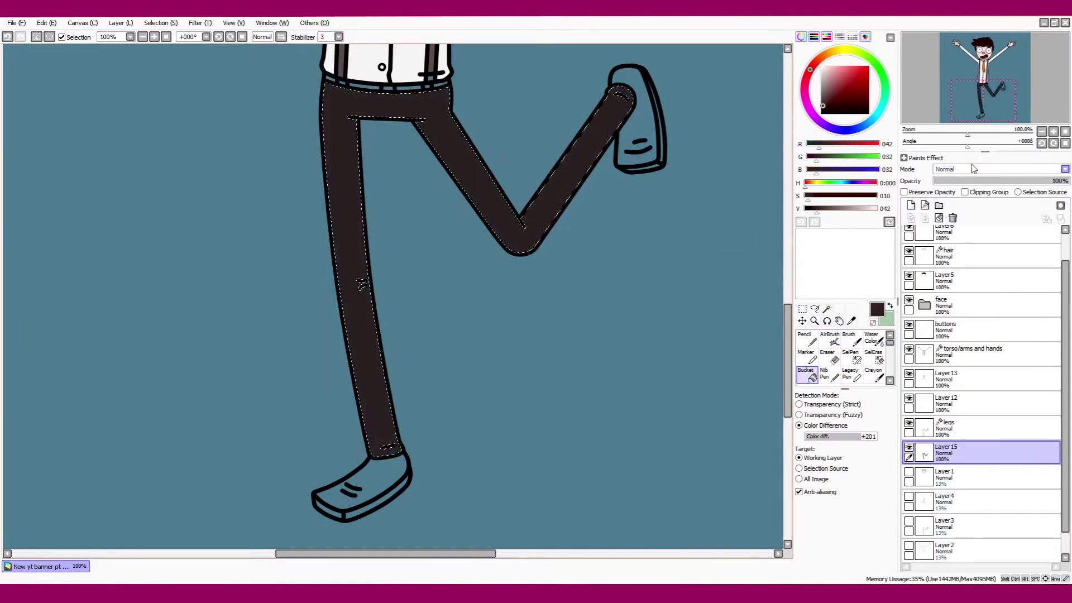
key(ctrl+z)
click(349, 345)
key(ctrl+d)
key(ctrl+minus)
key(ctrl+t)
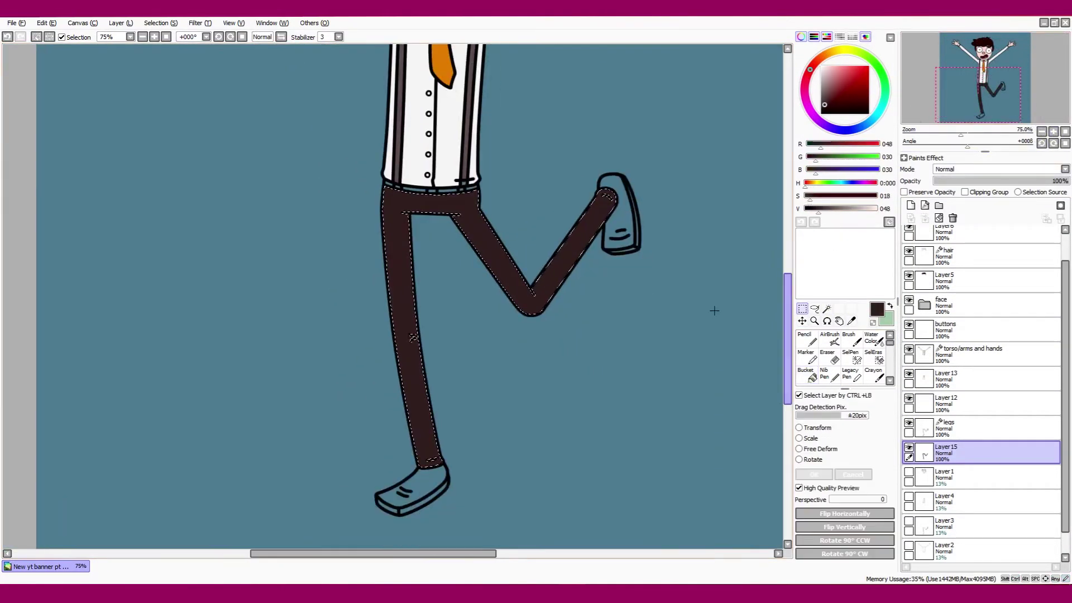
- Fill the belt segments with dark grey (RGB 70, 70, 70) and select the buckle and both suspender clips
click(807, 374)
key(ctrl+plus)
key(ctrl+plus)
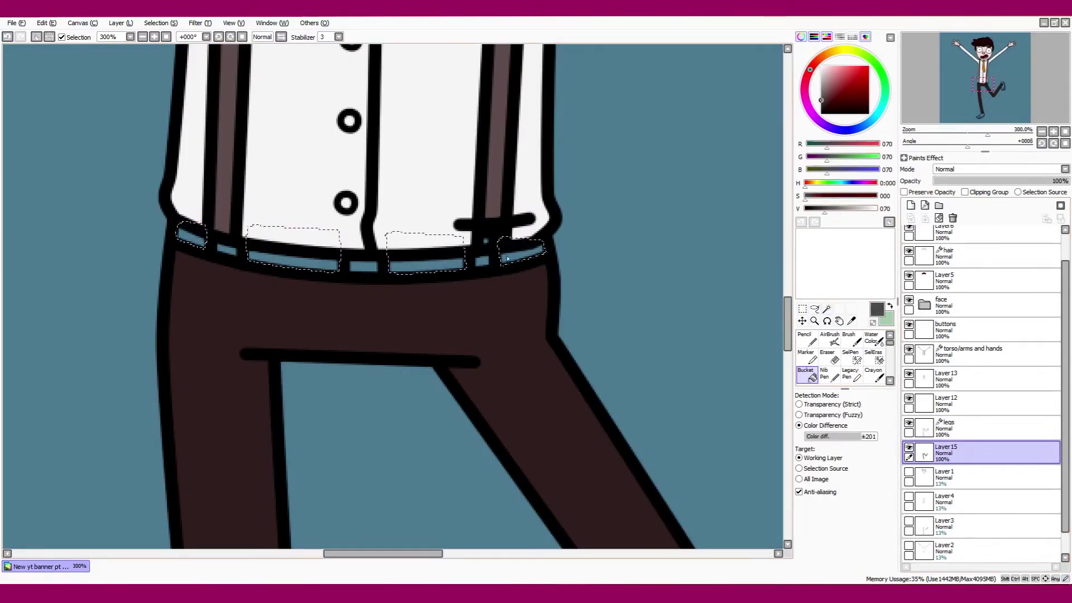
click(827, 309)
click(226, 246)
click(363, 263)
click(481, 254)
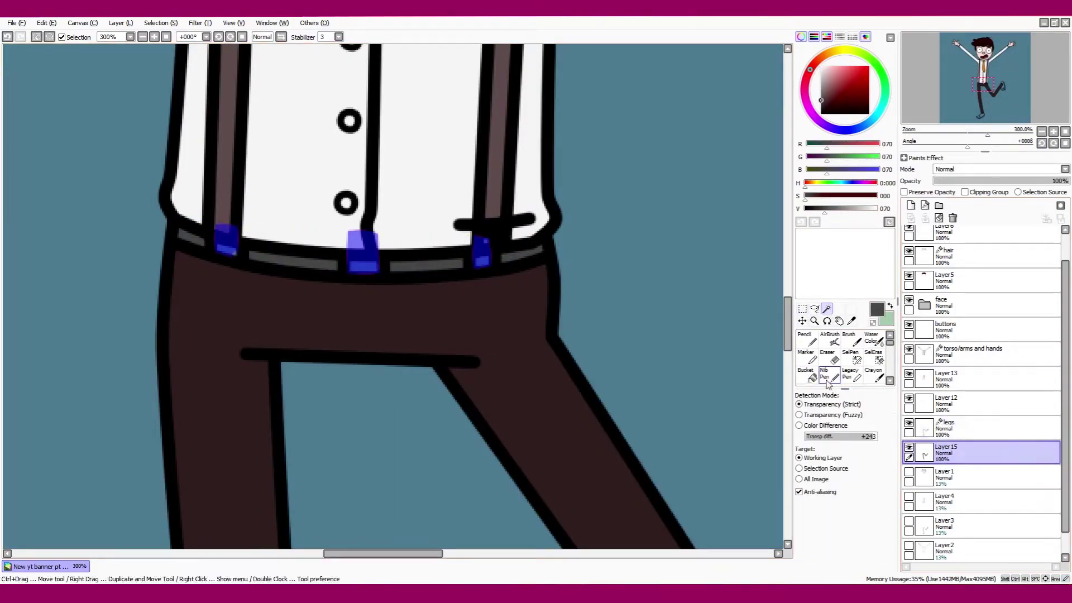
- Fill the belt buckle and suspender clips with lighter grey (RGB 156, 156, 156) and clear the selection
click(806, 374)
drag(825, 208, 848, 209)
click(363, 265)
key(ctrl+d)
- Fill the small missed gap at the lower end of the suspender with grey-brown (RGB 94, 76, 76) on Layer13
click(827, 309)
click(974, 352)
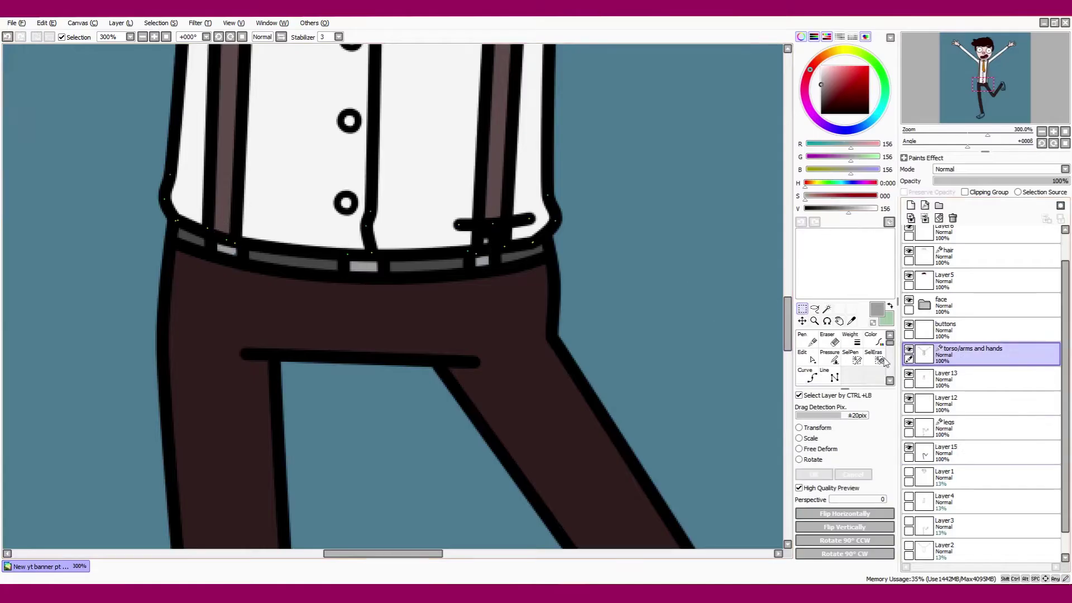
click(936, 379)
click(1042, 131)
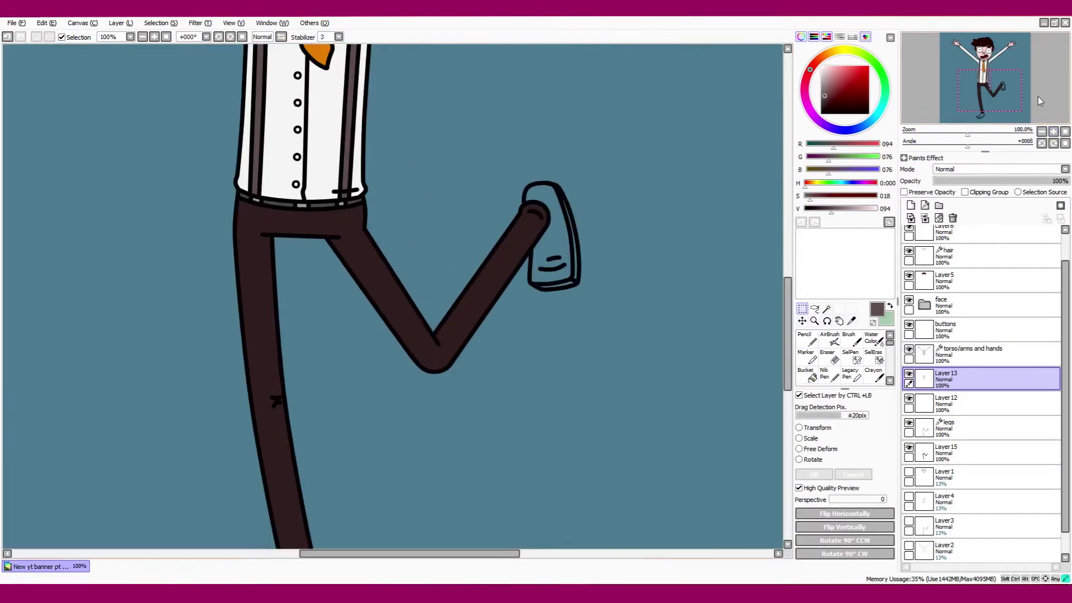
- Select the uppers of both shoes in the legs linework, fill them with near-black (RGB 26, 26, 26) on Layer15 and clear the selection
click(983, 104)
click(975, 428)
click(357, 430)
scroll(391, 279, up, 1)
click(975, 452)
click(807, 374)
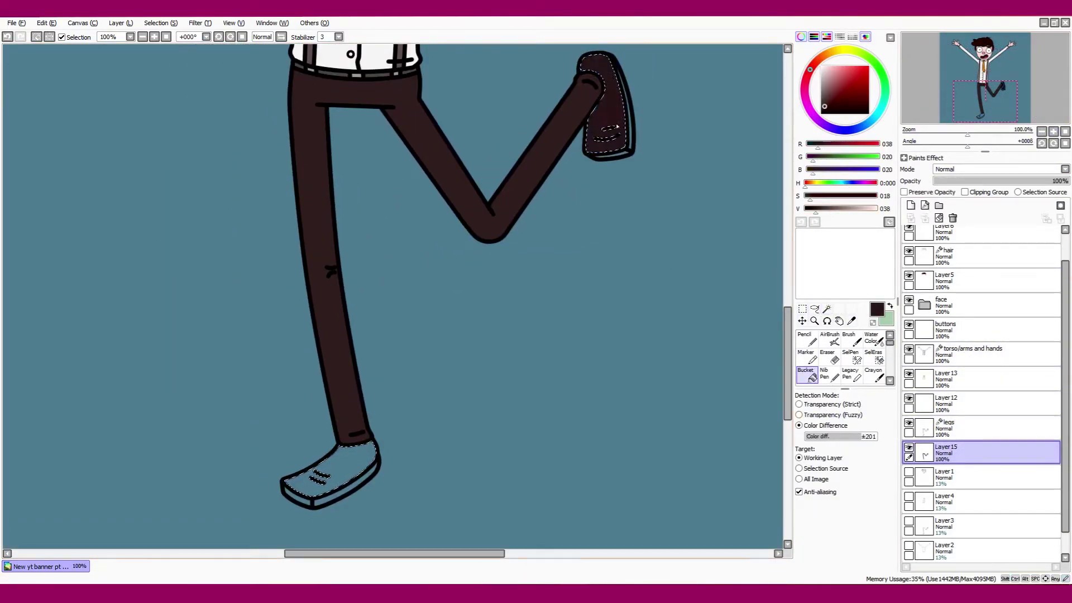
mouse_move(832, 208)
mouse_down()
mouse_move(804, 200)
mouse_move(813, 208)
mouse_up()
click(609, 112)
click(330, 475)
click(802, 321)
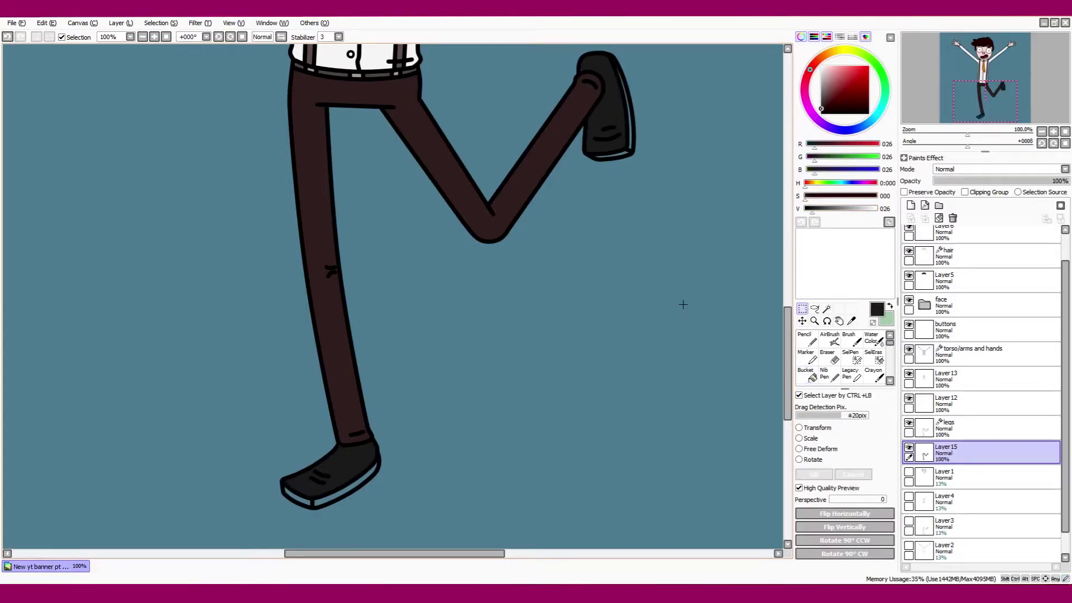
- Select the soles of both shoes in the legs linework and fill them with dark grey (RGB 56, 56, 56) on Layer15
click(1053, 132)
scroll(349, 168, down, 5)
ctrl+click(614, 139)
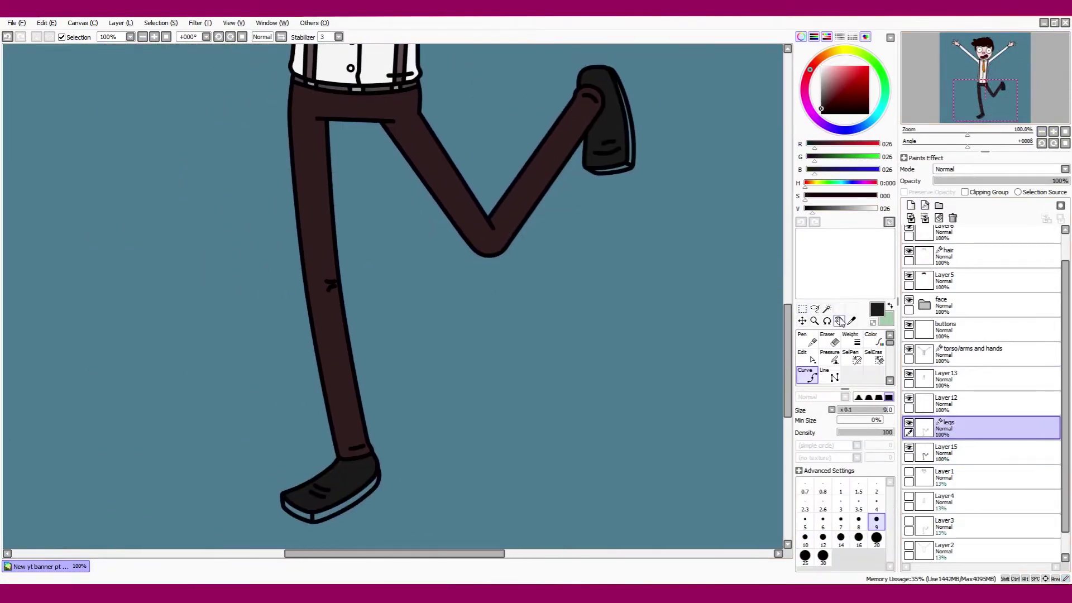
click(632, 129)
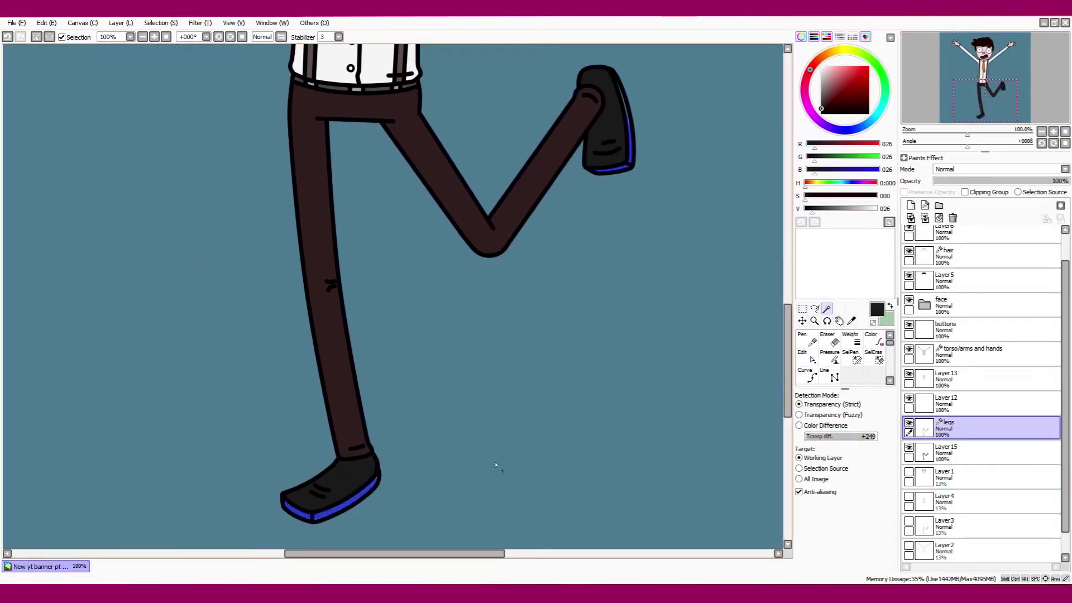
click(974, 453)
click(807, 374)
drag(813, 209, 821, 208)
- Clear the selection and paint over the unfilled part of the raised shoe's sole with the Nib Pen at size 10
click(824, 374)
key(ctrl+d)
scroll(478, 162, up, 4)
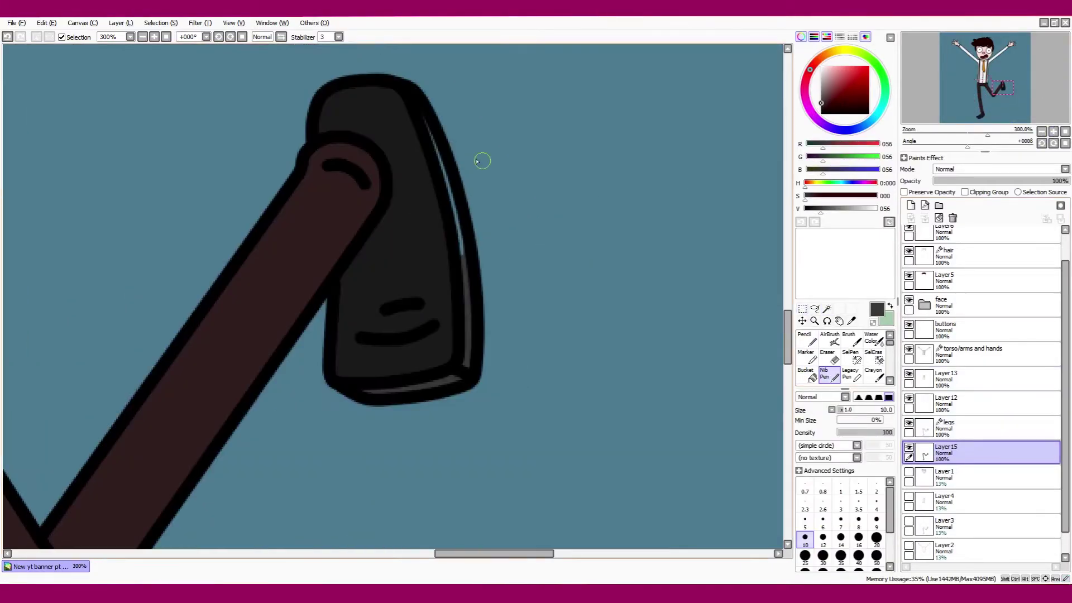
scroll(459, 224, down, 5)
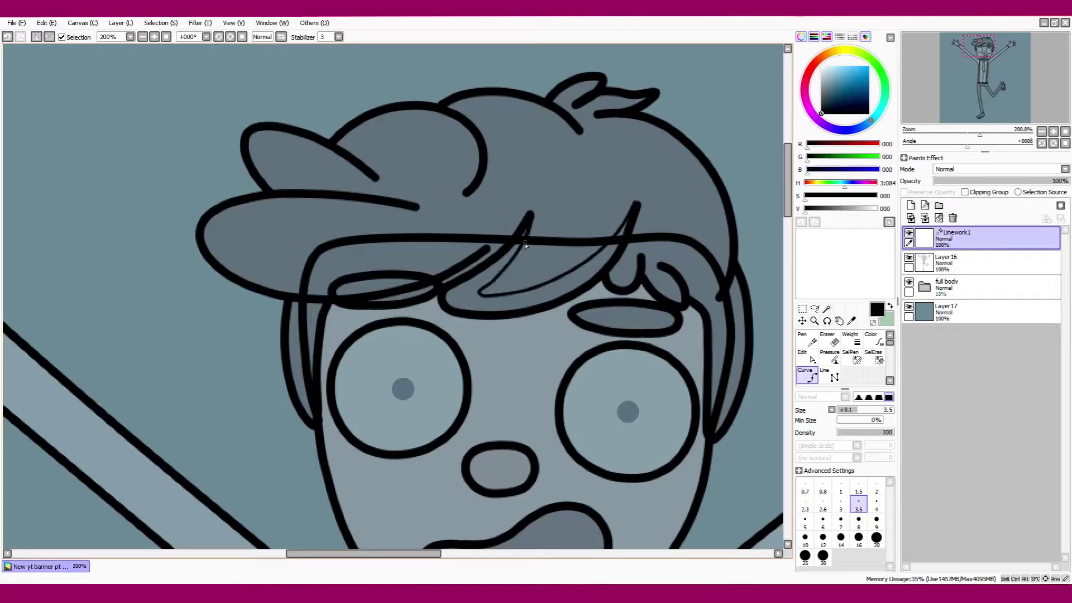
- Draw and adjust thin size 3.5 shading contours along the fringe, the long front lock and the upper tufts of hair on Linework1
key(Return)
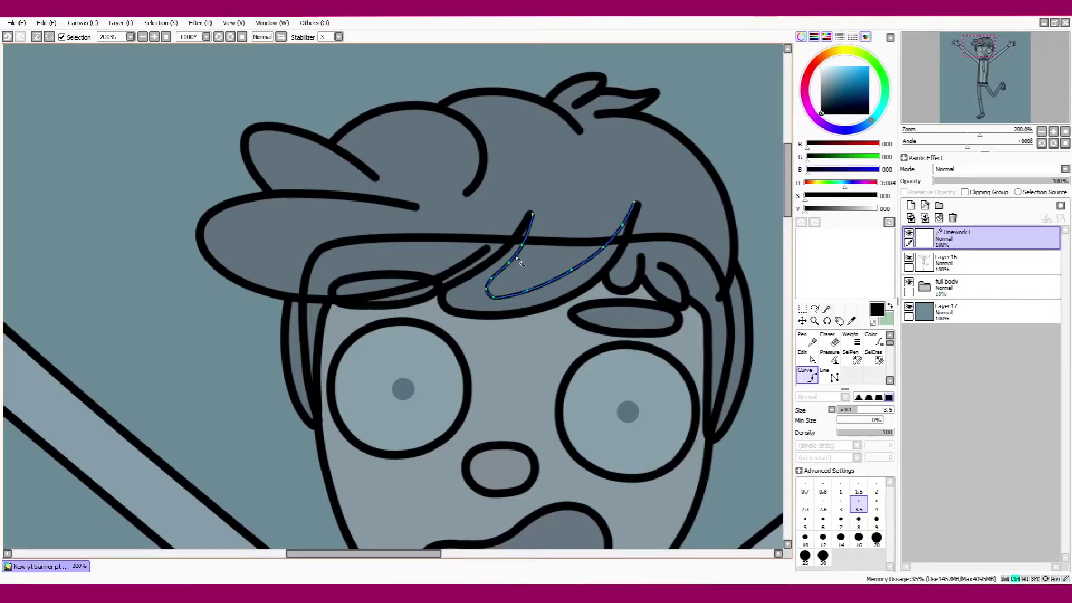
key(ctrl)
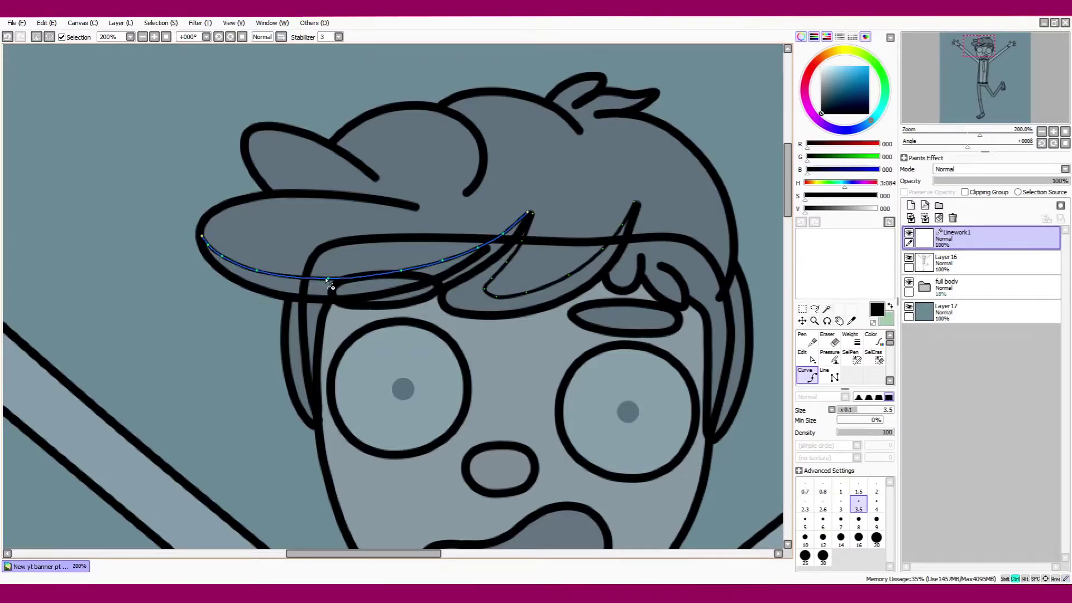
drag(327, 279, 323, 283)
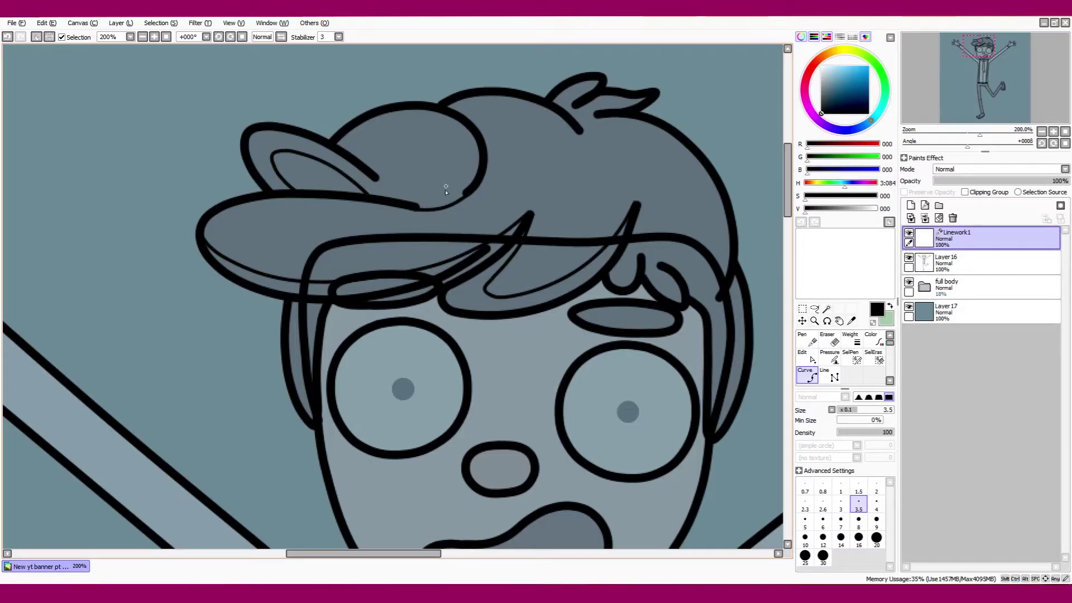
drag(376, 198, 374, 184)
double_click(374, 183)
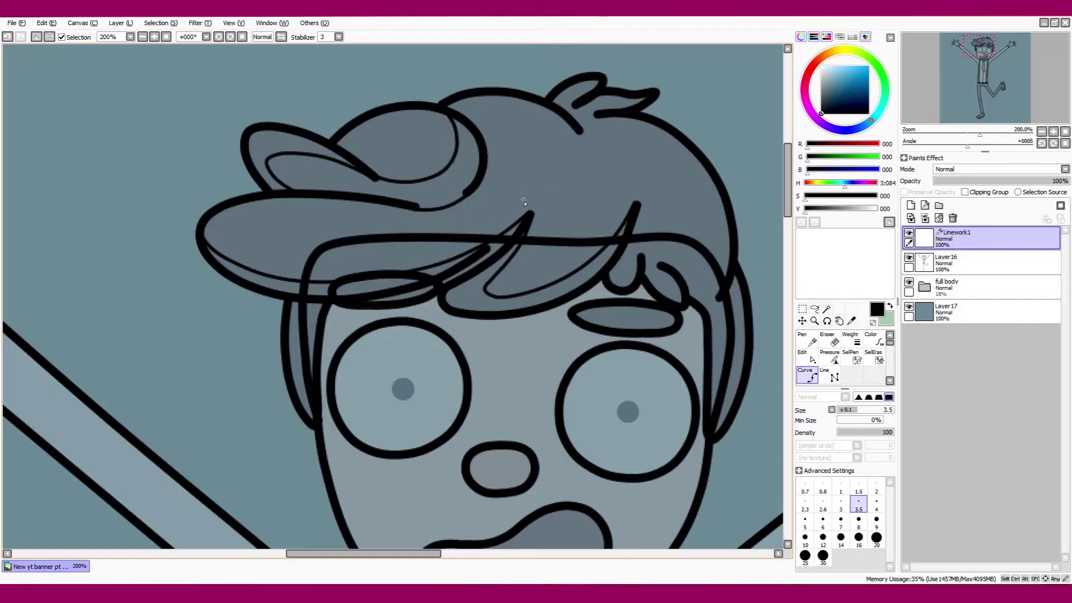
- Redraw the thin shading curve from the fringe's peak to the hair's edge beside the face
scroll(623, 152, down, 2)
scroll(622, 152, right, 3)
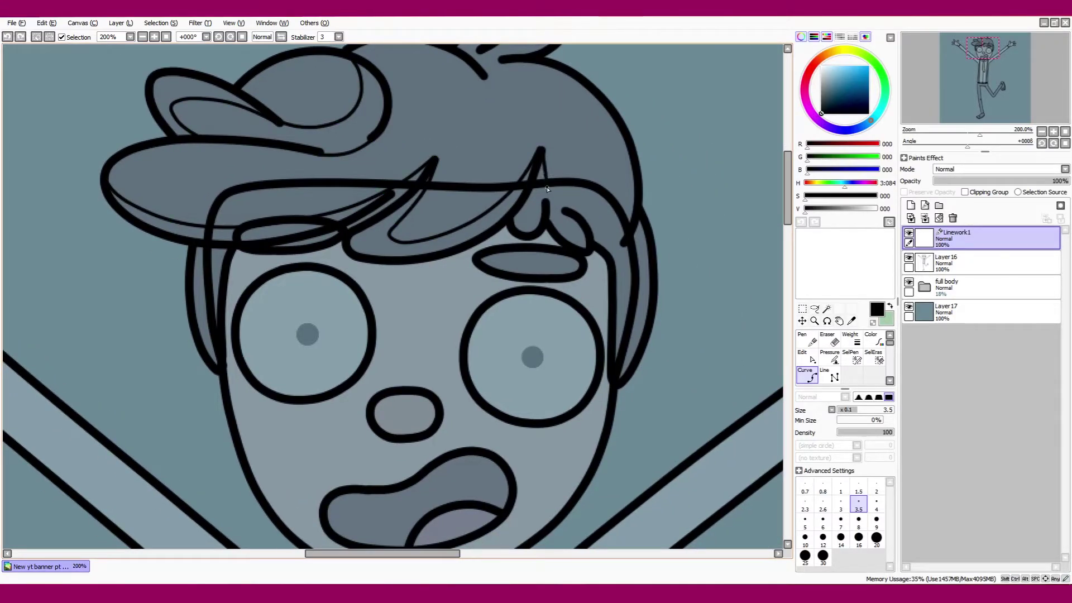
key(ctrl+z)
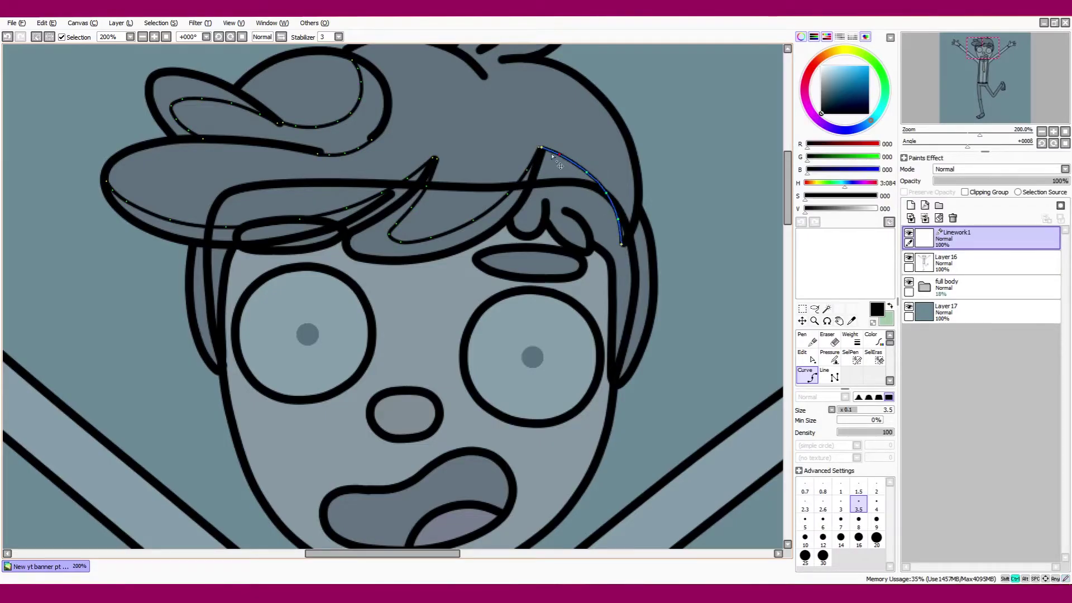
key(Return)
- Draw thin size 3.5 shading curves along the lower inside of both eyebrows and make Layer16 active
scroll(616, 155, up, 3)
drag(986, 53, 990, 55)
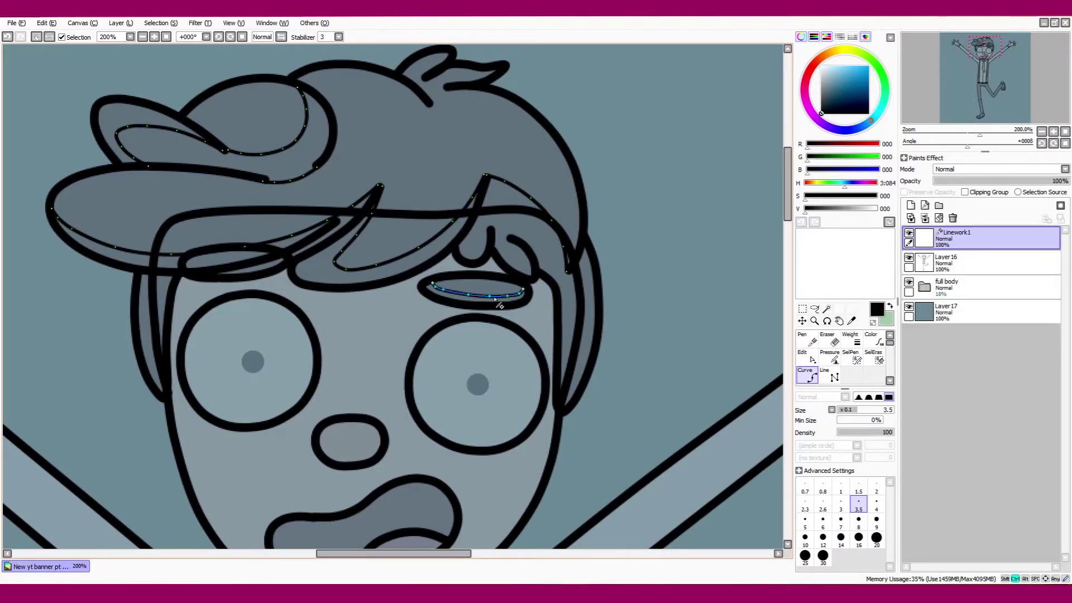
mouse_move(944, 129)
mouse_down()
mouse_move(927, 129)
mouse_move(939, 129)
mouse_up()
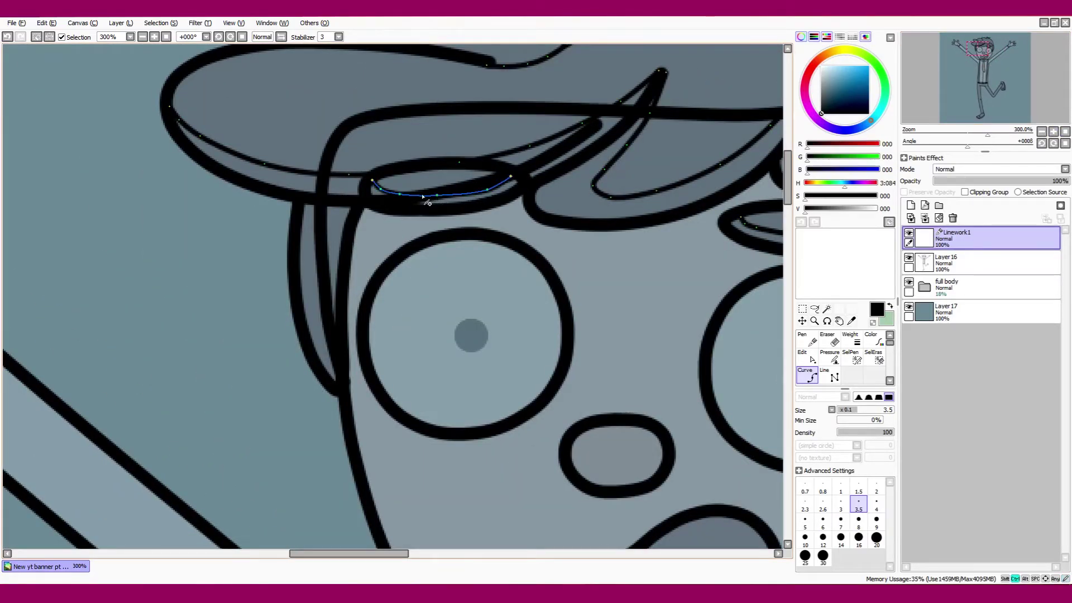
click(967, 263)
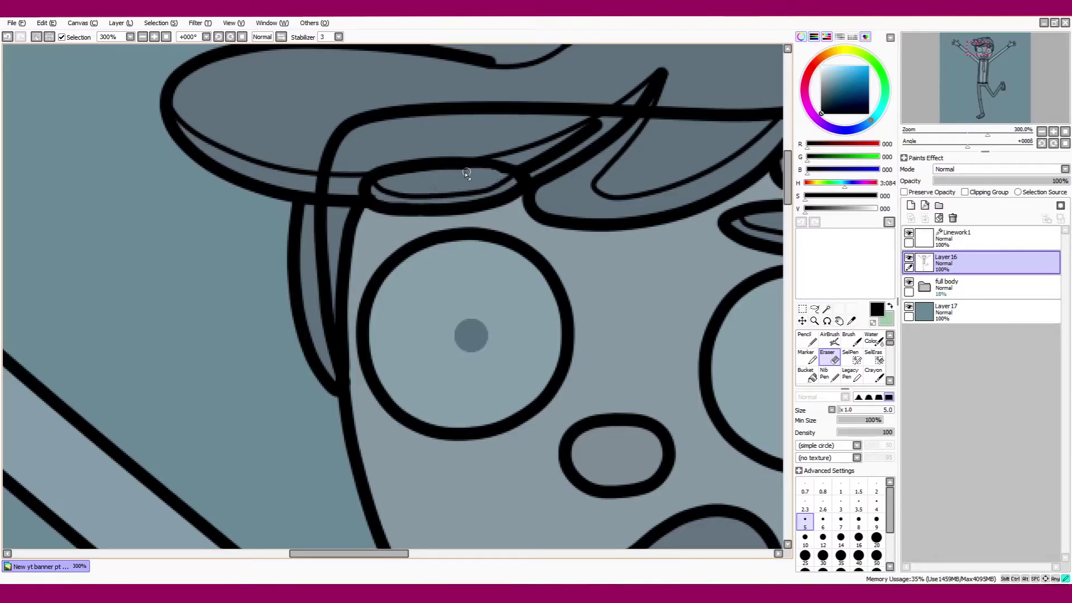
- Adjust the end of the left eyebrow's shading curve on Linework1, and draw a thin size 3.5 contour inside the face outline and below the fringe
ctrl+click(488, 180)
drag(511, 176, 504, 174)
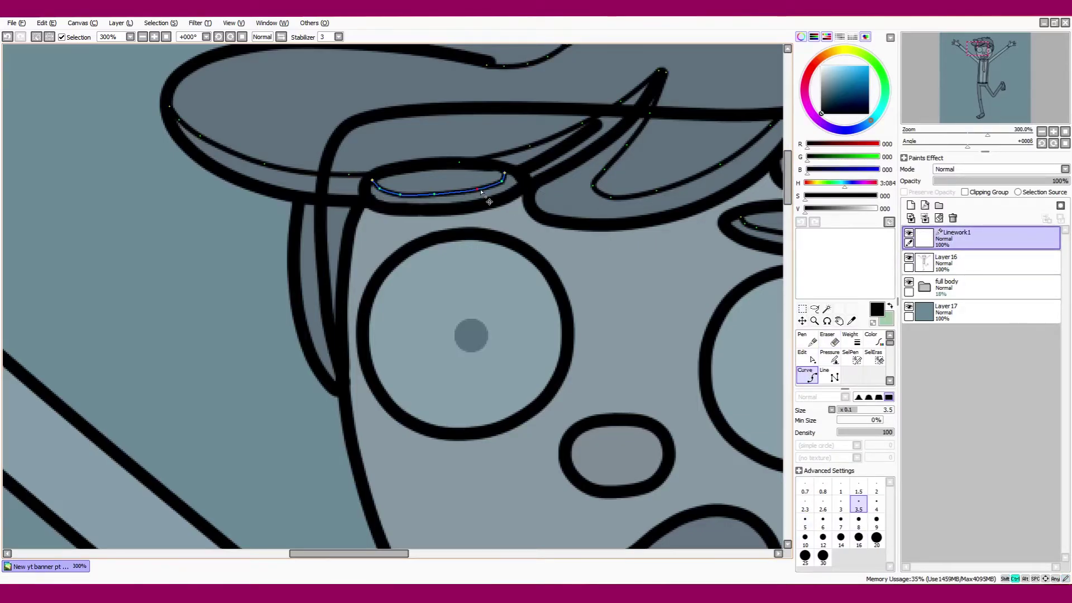
scroll(448, 226, down, 2)
scroll(585, 162, up, 1)
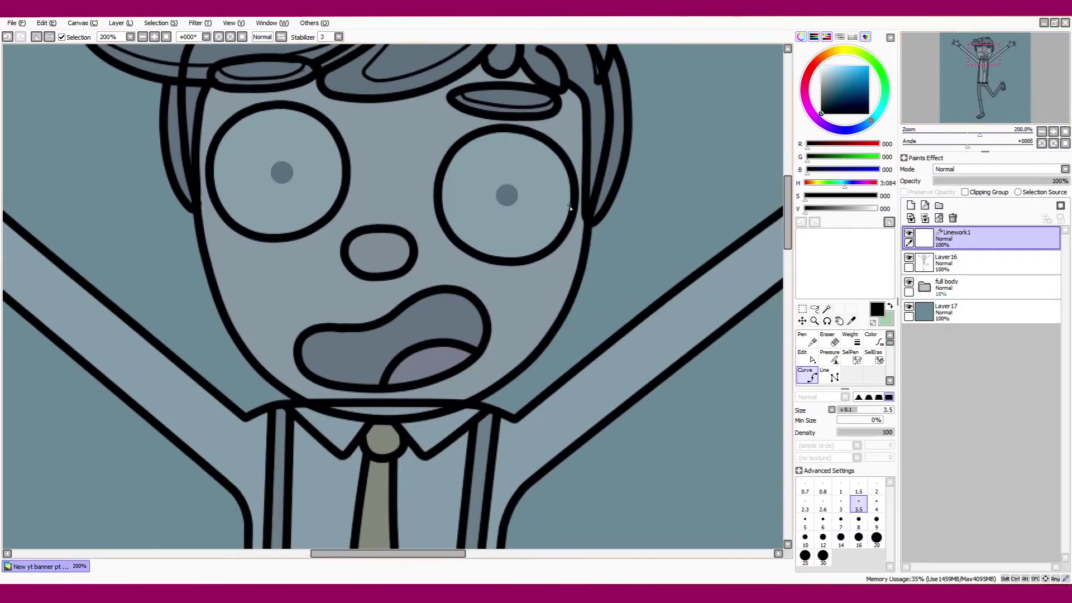
drag(585, 162, 597, 188)
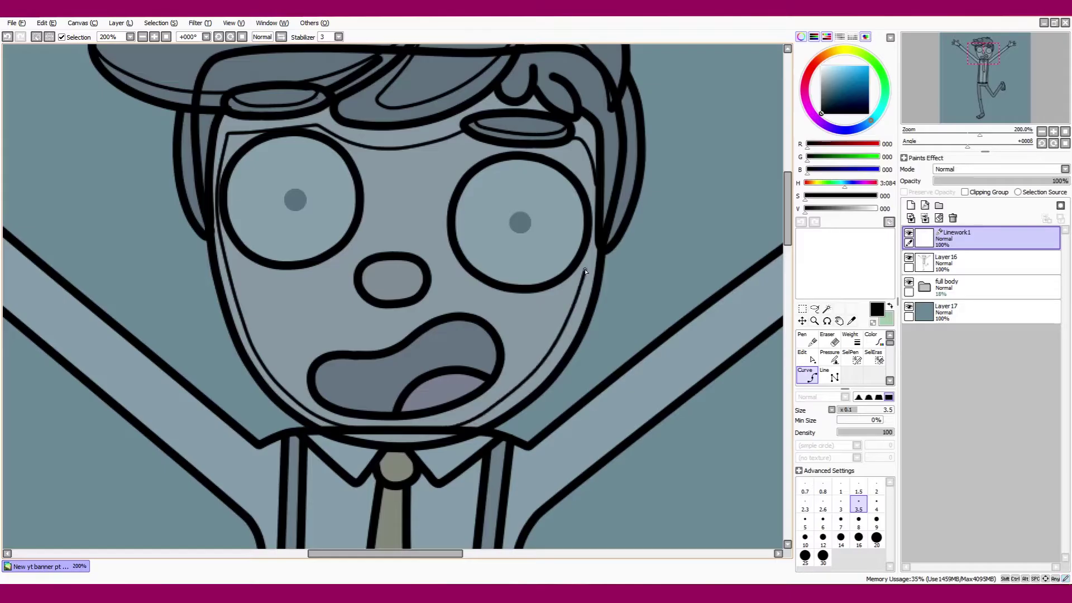
- Erase the shirt line crossing the chin on Layer16 with the Eraser at size 9, and make Linework1 active again
click(982, 262)
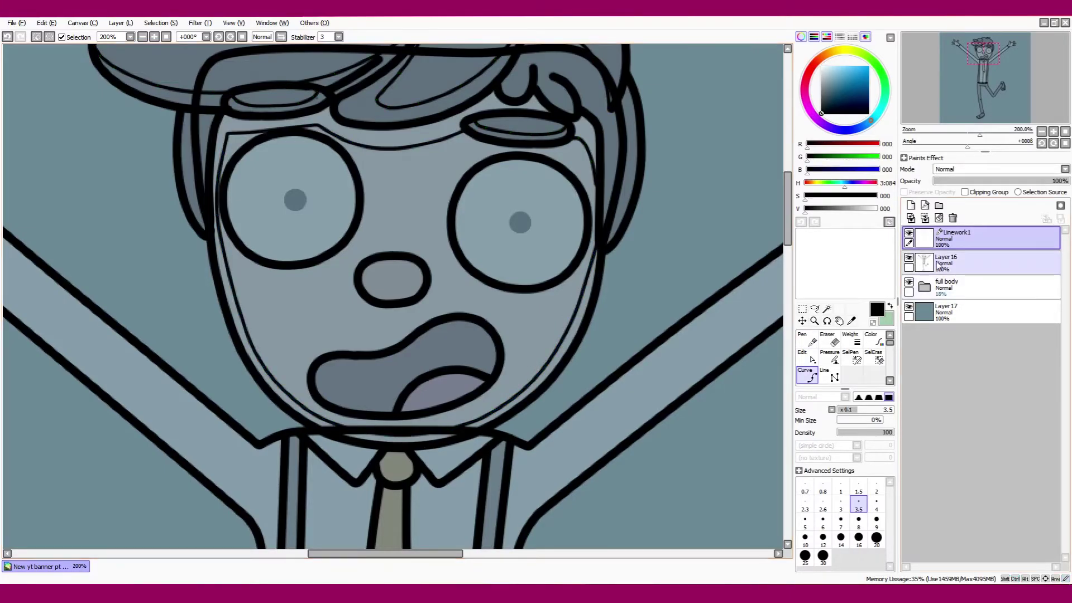
key(bracketright)
key(bracketright)
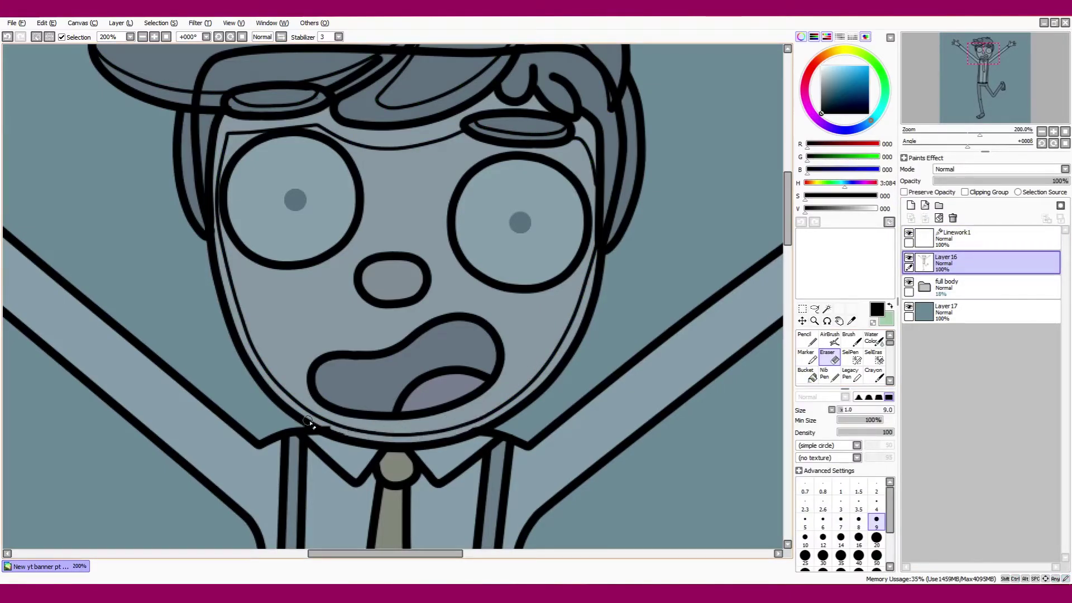
key(ctrl+Up)
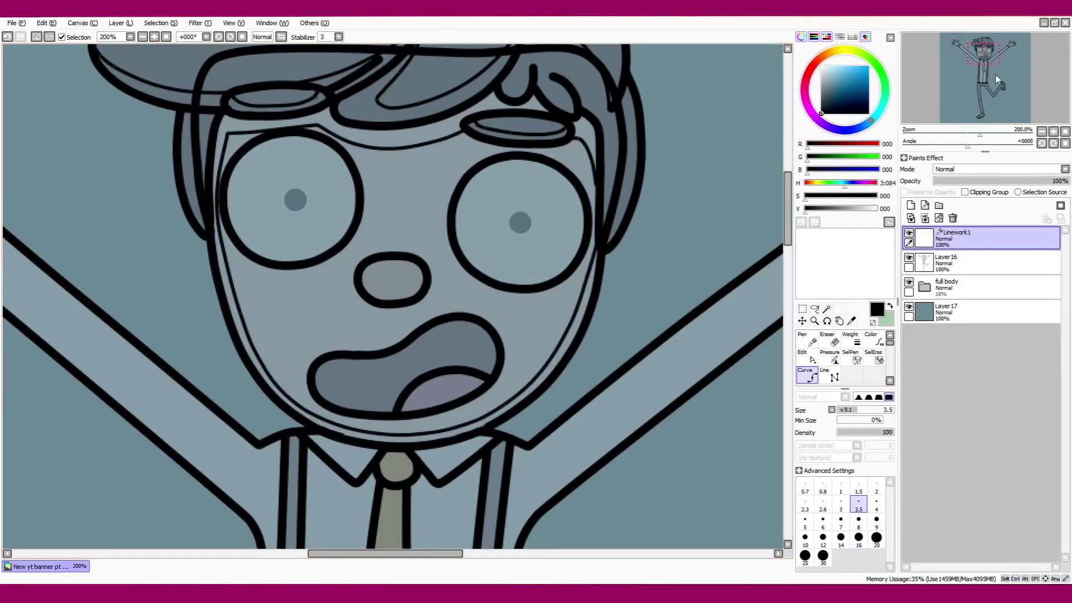
- Adjust the face contour's corner at the temple, and draw thin size 3.5 shading curves inside the nose and tongue
drag(240, 308, 225, 375)
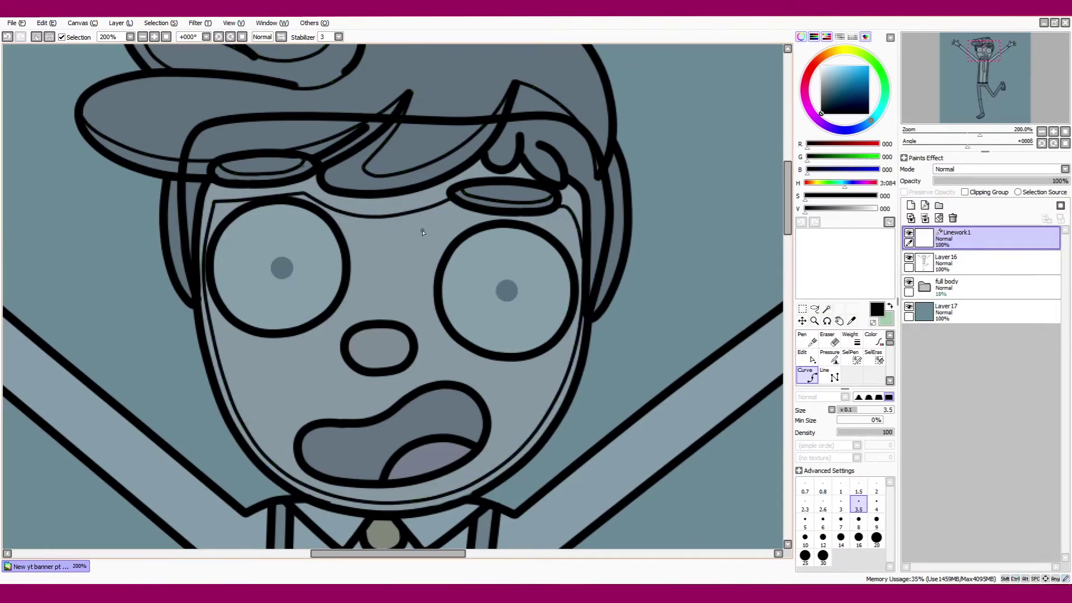
drag(213, 202, 214, 197)
key(ctrl)
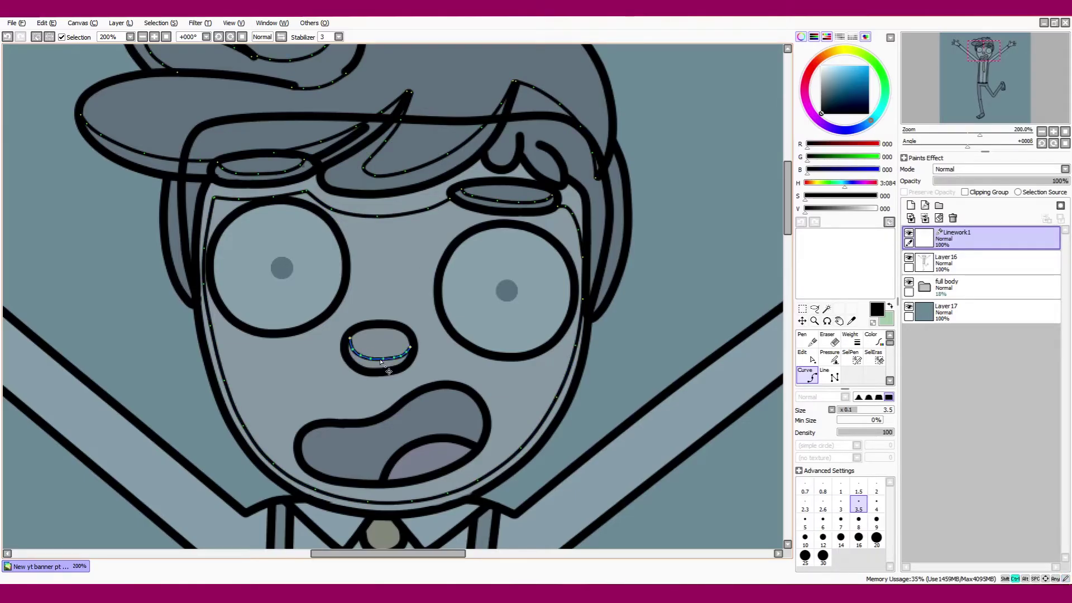
drag(985, 62, 986, 67)
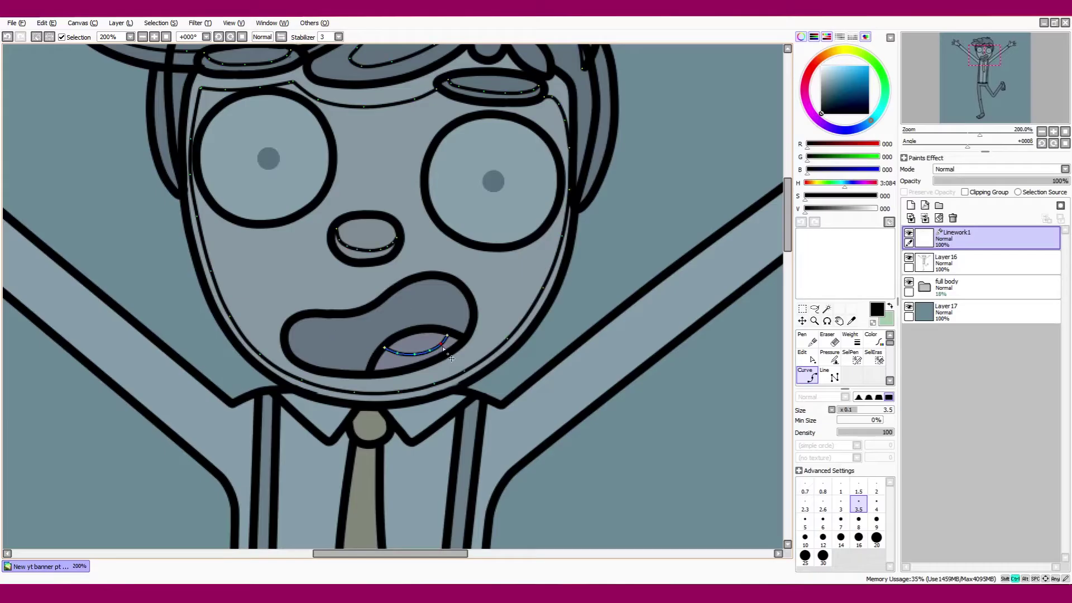
key(ctrl)
- Draw thin size 3.5 shading contours on the left raised arm, across the wrist and along the sleeve's underside to the armpit
scroll(1032, 112, down, 3)
scroll(1046, 128, up, 4)
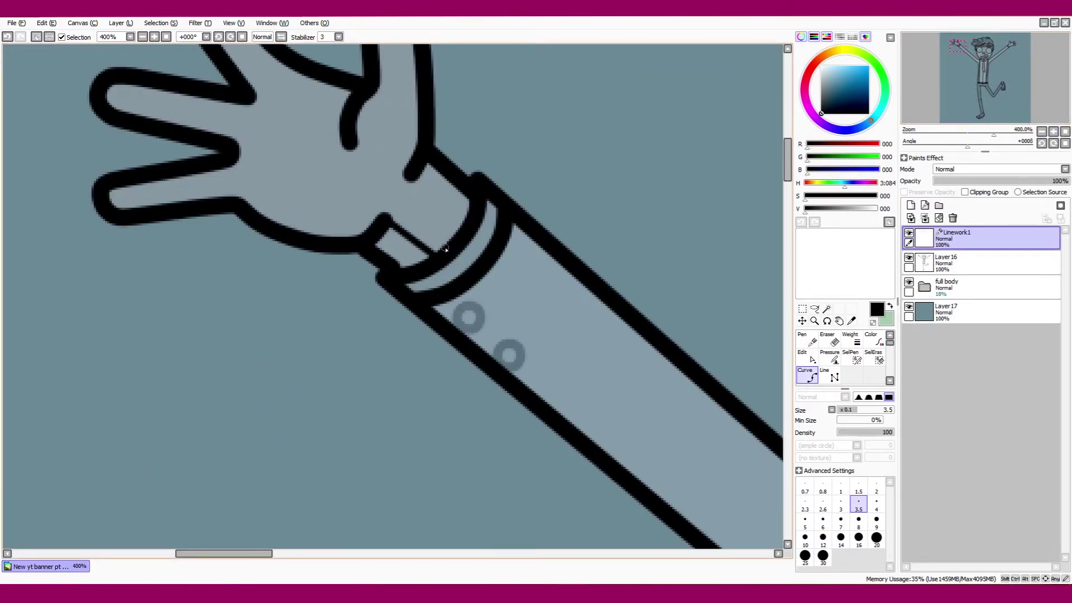
scroll(446, 249, down, 4)
click(321, 72)
click(666, 370)
click(677, 411)
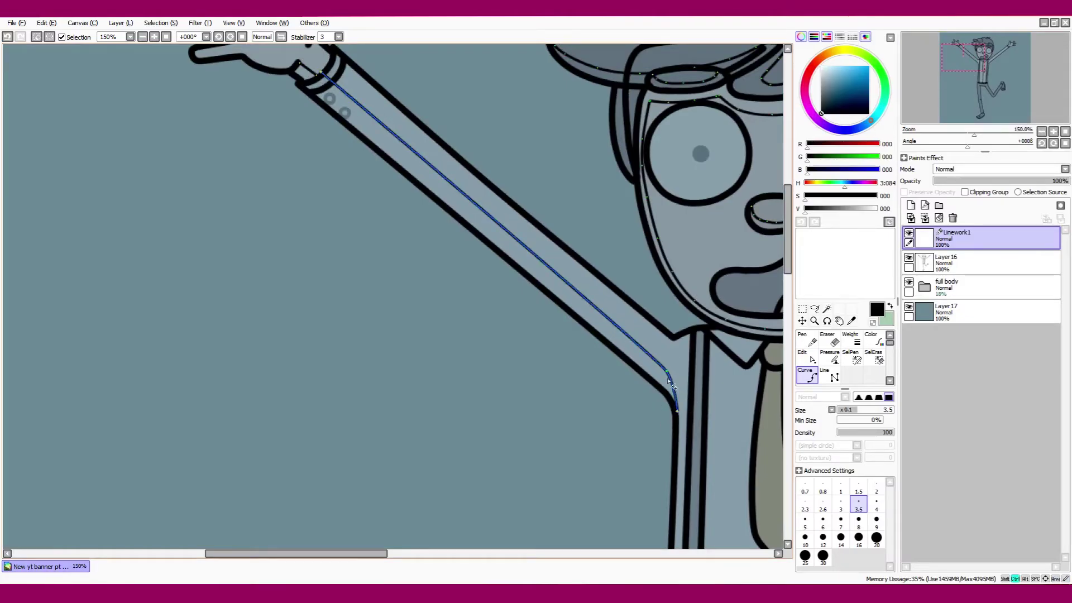
key(Return)
- Draw a thin curved neck shadow contour across the chest below the collar, and a shading contour along the right raised arm's underside
scroll(259, 271, up, 3)
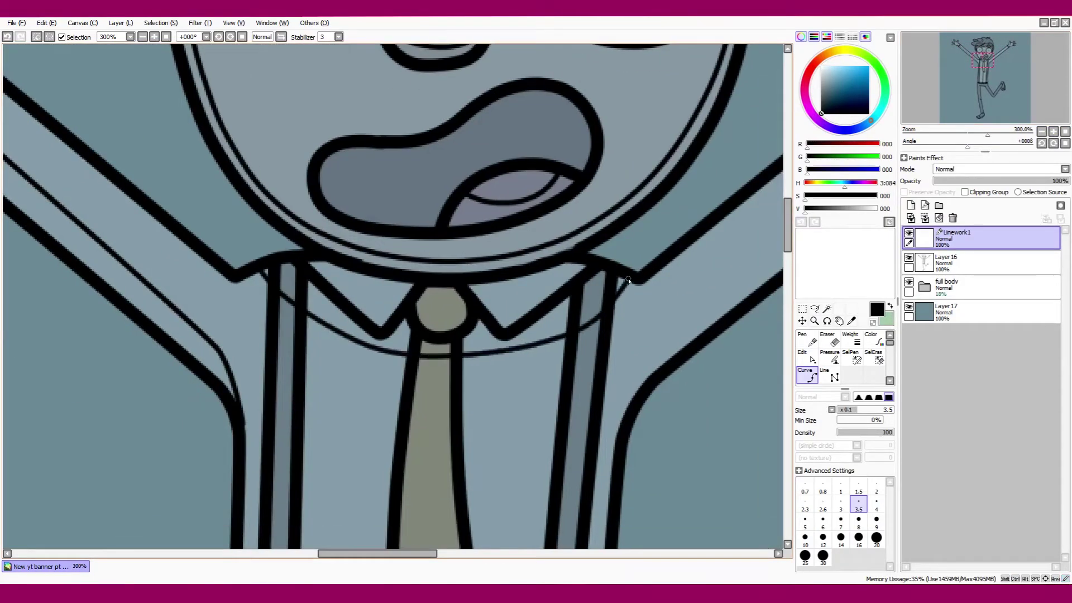
key(ctrl)
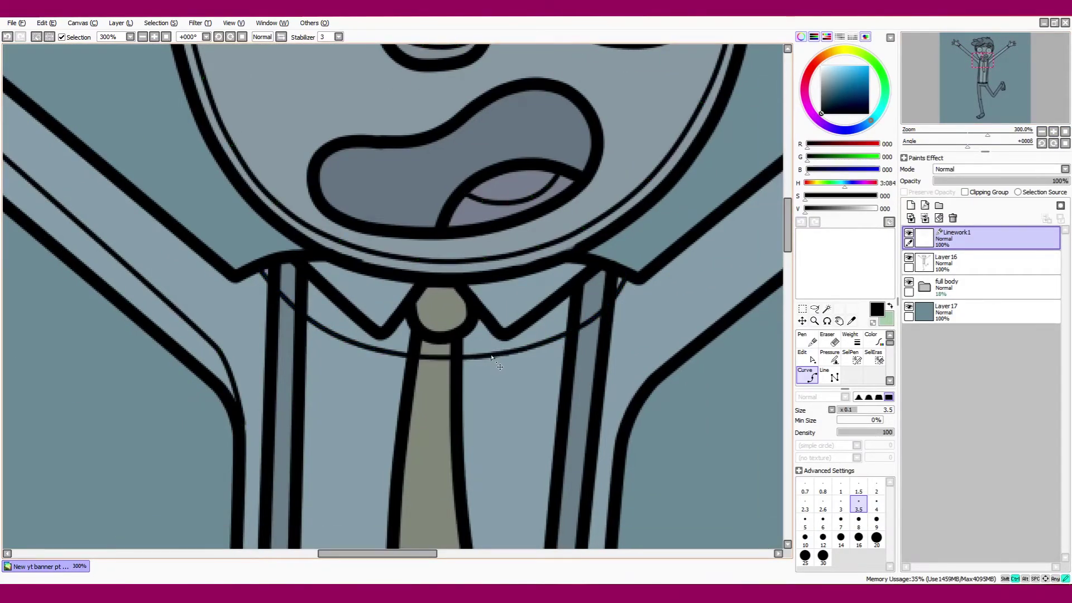
scroll(593, 335, down, 4)
scroll(660, 119, up, 3)
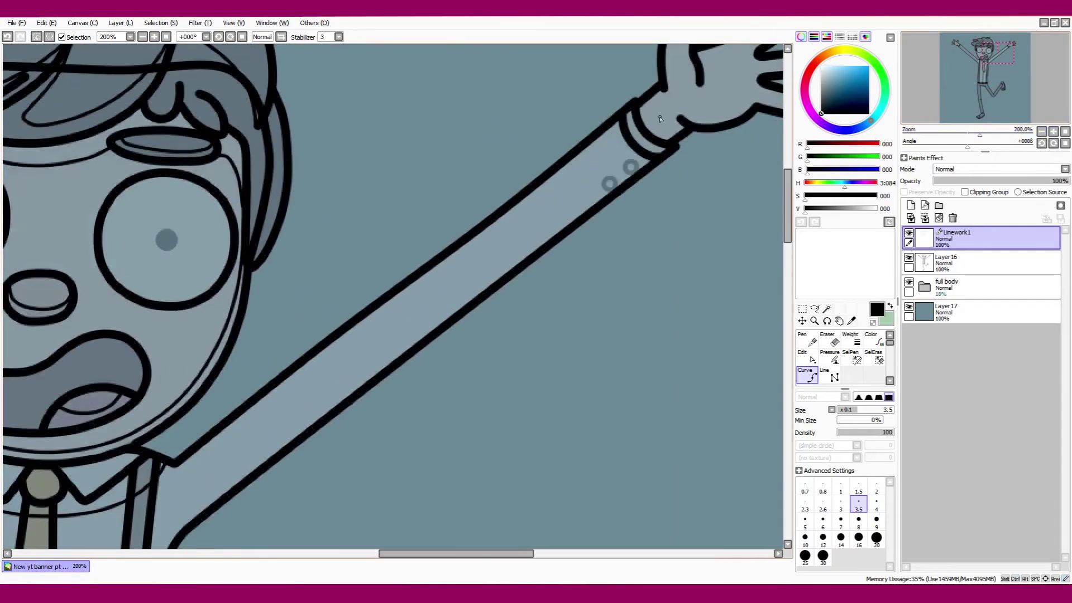
scroll(650, 149, down, 3)
scroll(401, 343, up, 3)
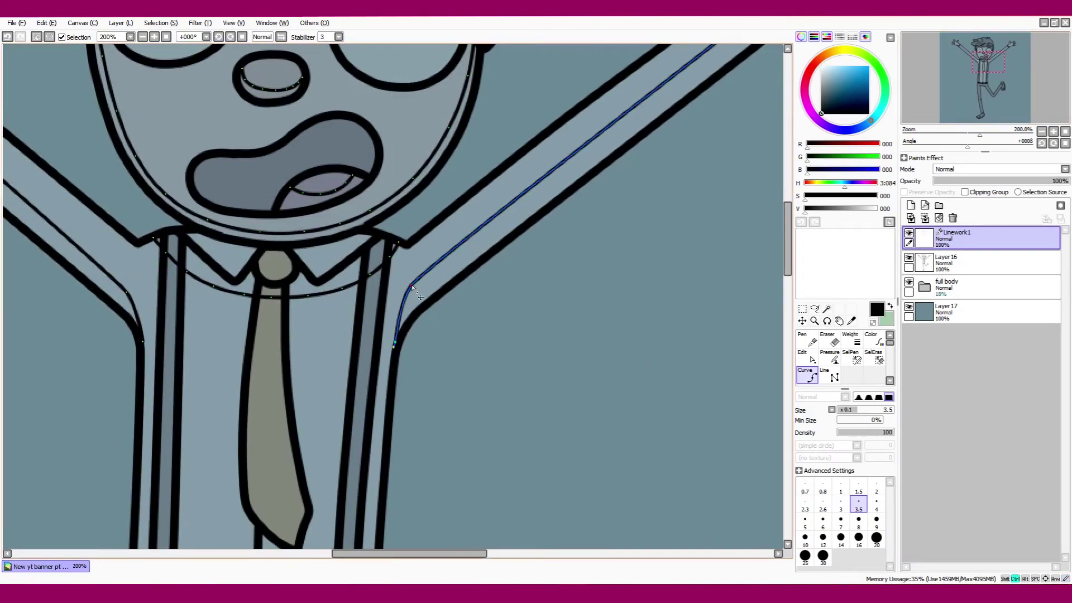
- Draw a thin size 3.5 shadow contour beneath the tip of the tie
scroll(1023, 85, down, 4)
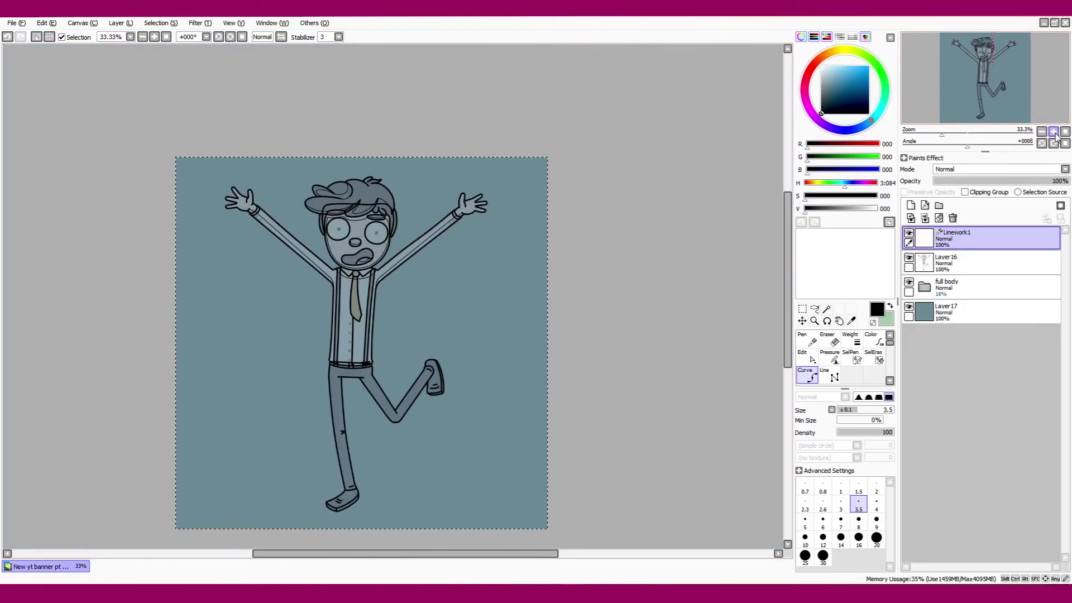
scroll(1047, 109, up, 3)
scroll(399, 318, up, 1)
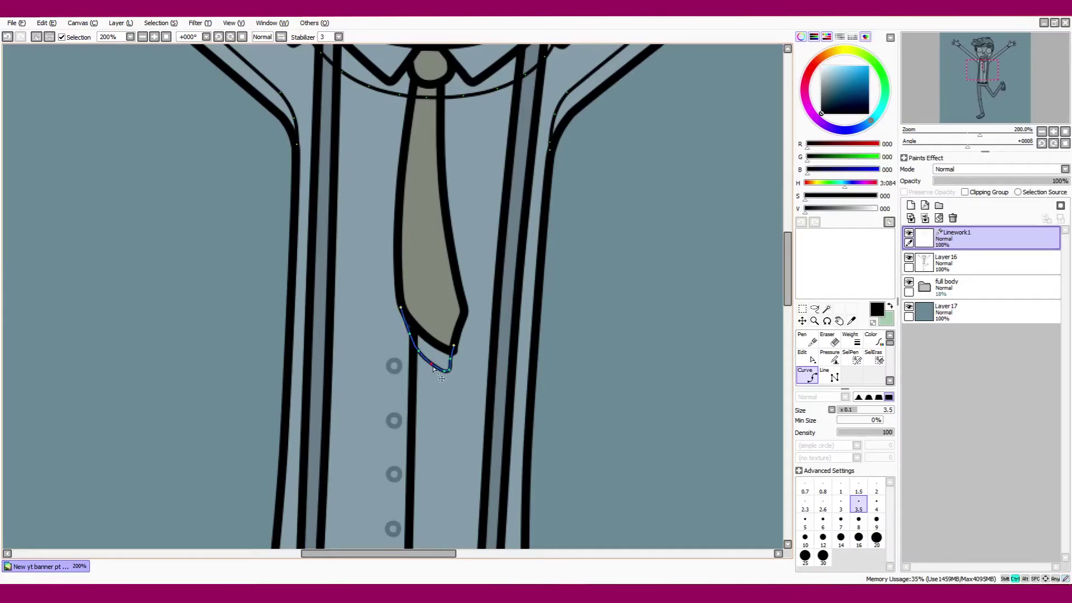
- Draw a thin shading curve inside the standing leg from the crotch to its inner edge above the knee creases
scroll(441, 379, down, 3)
scroll(1045, 109, up, 3)
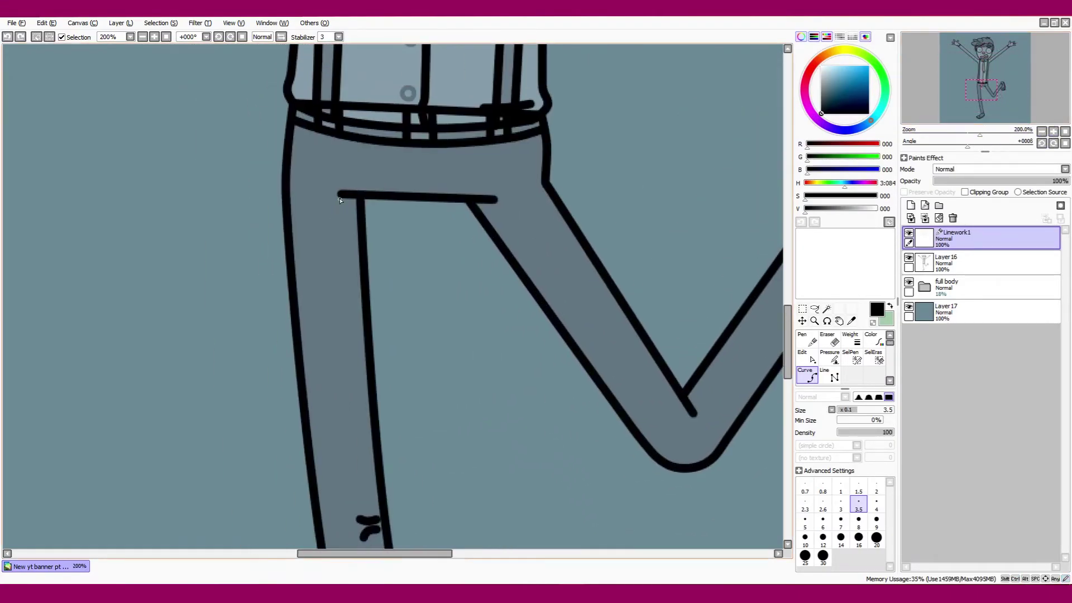
click(340, 200)
scroll(346, 234, down, 1)
click(368, 525)
scroll(770, 168, down, 2)
scroll(391, 284, down, 3)
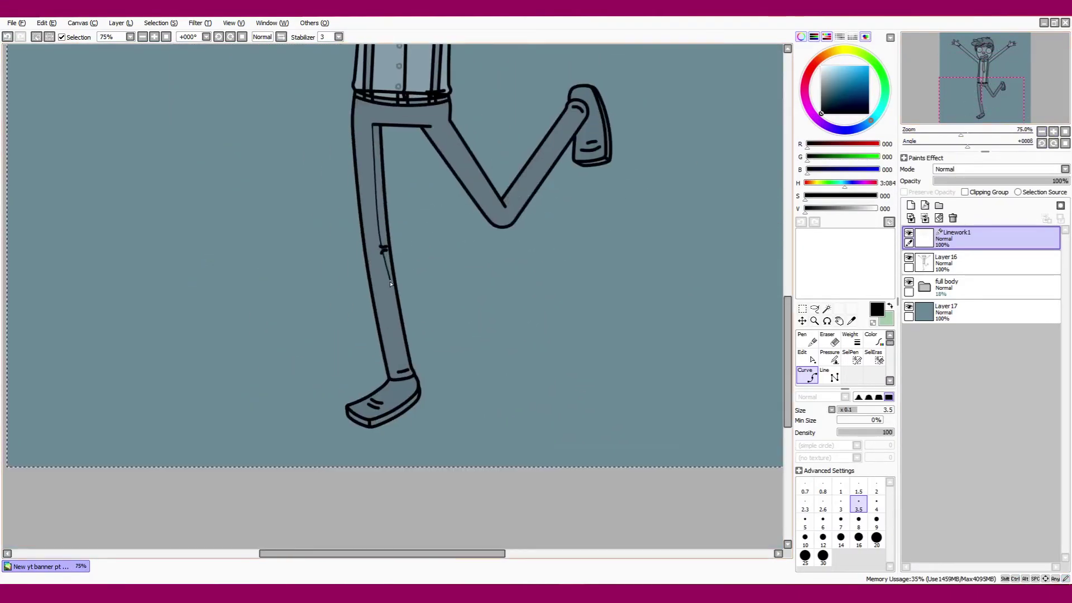
double_click(387, 209)
- Draw a thin size 3.5 shading contour along the underside of the bent leg, from the crotch around the knee to the ankle
click(423, 127)
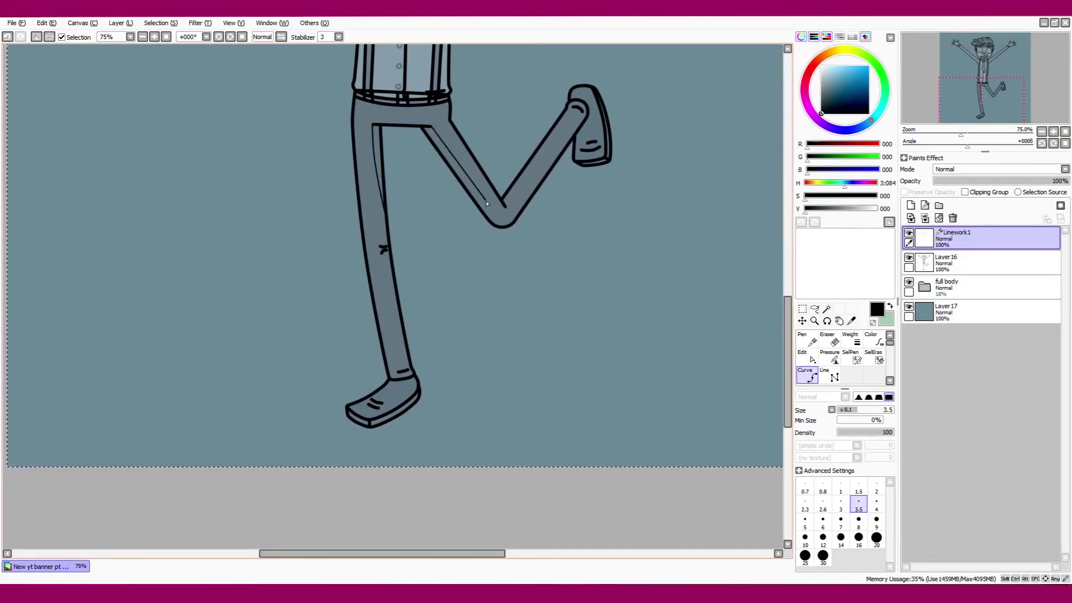
key(Escape)
click(445, 123)
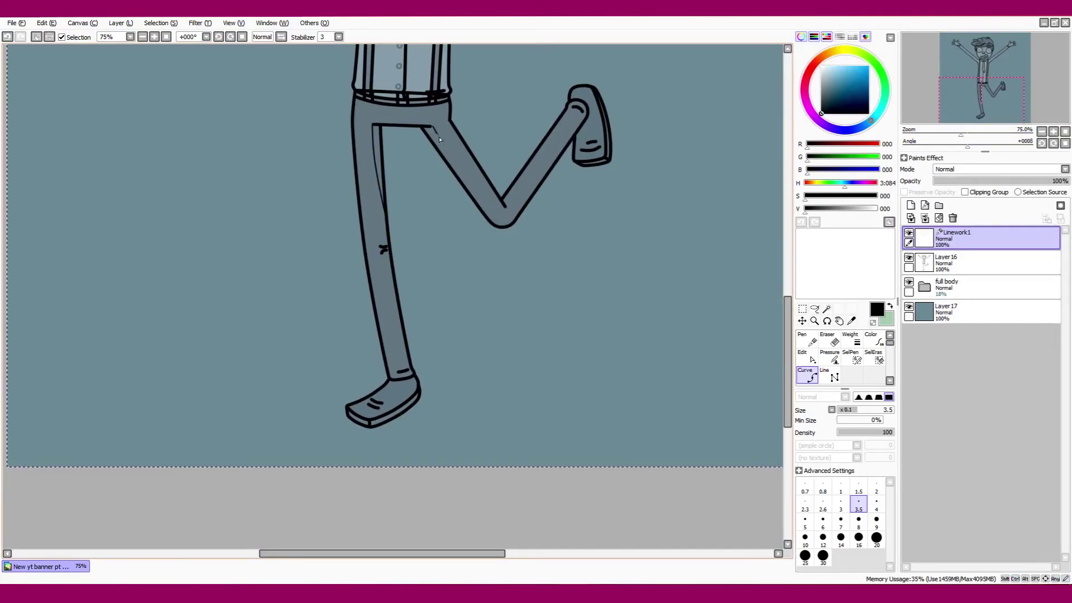
click(500, 211)
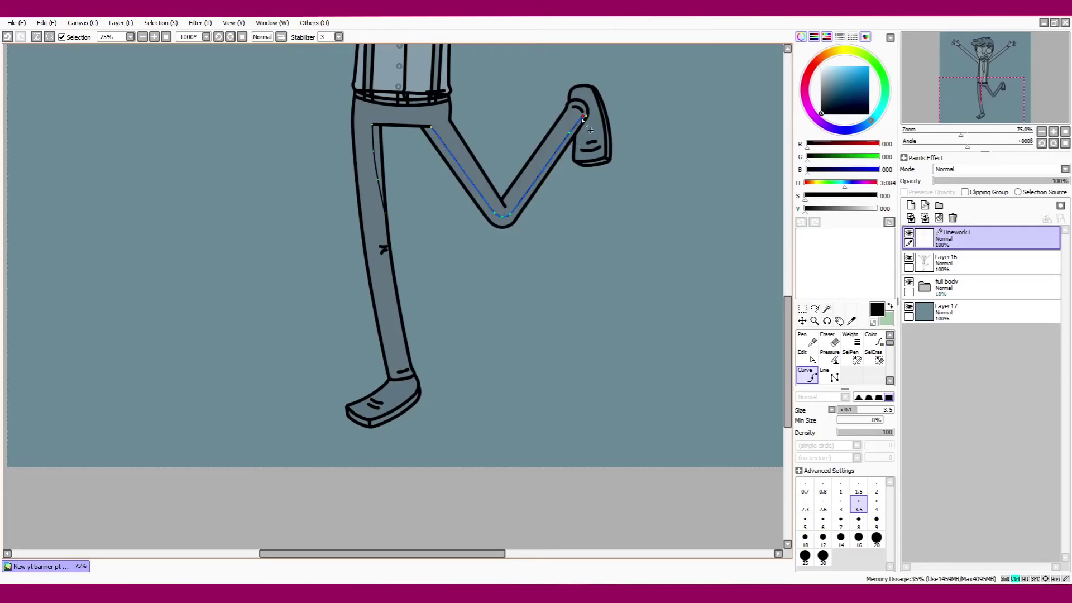
key(Return)
- Adjust the bent leg's shading contour around the ankle, and add a thin shading contour to the raised shoe
scroll(583, 118, up, 5)
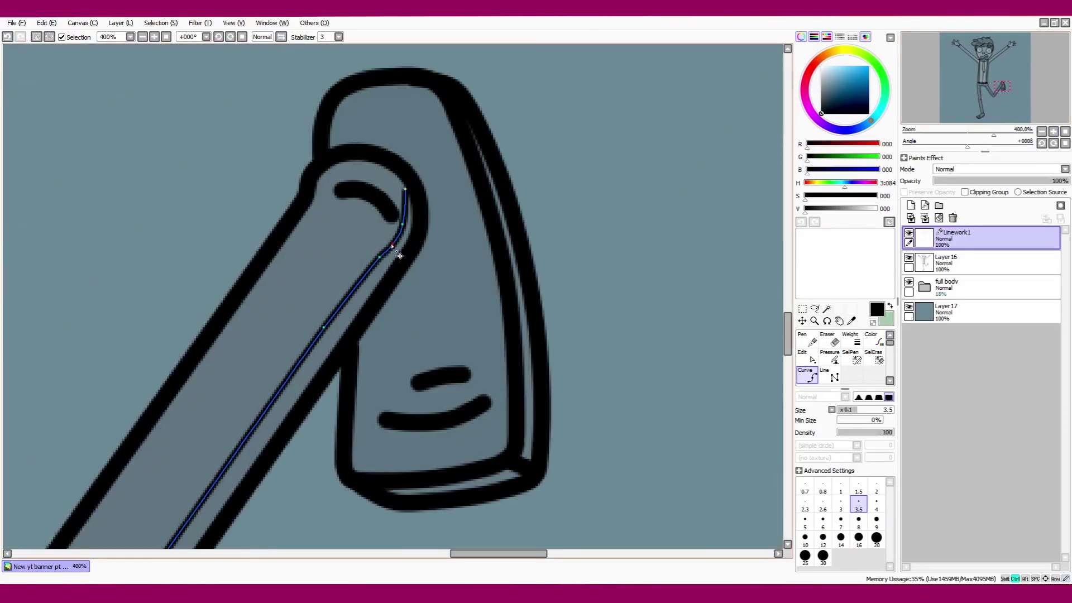
drag(373, 268, 404, 227)
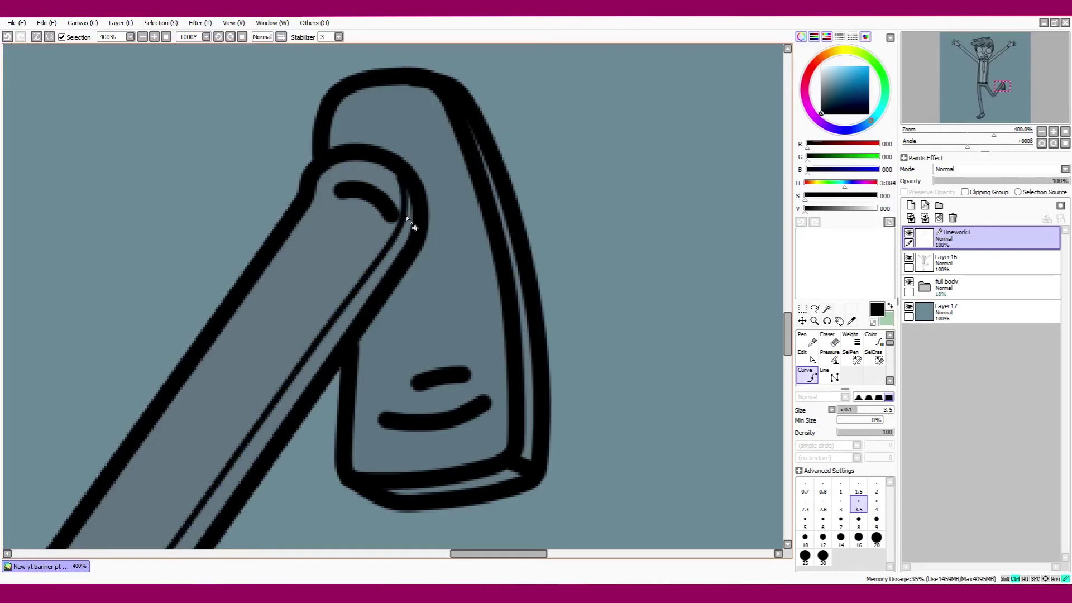
click(414, 228)
scroll(414, 228, down, 4)
scroll(440, 285, up, 4)
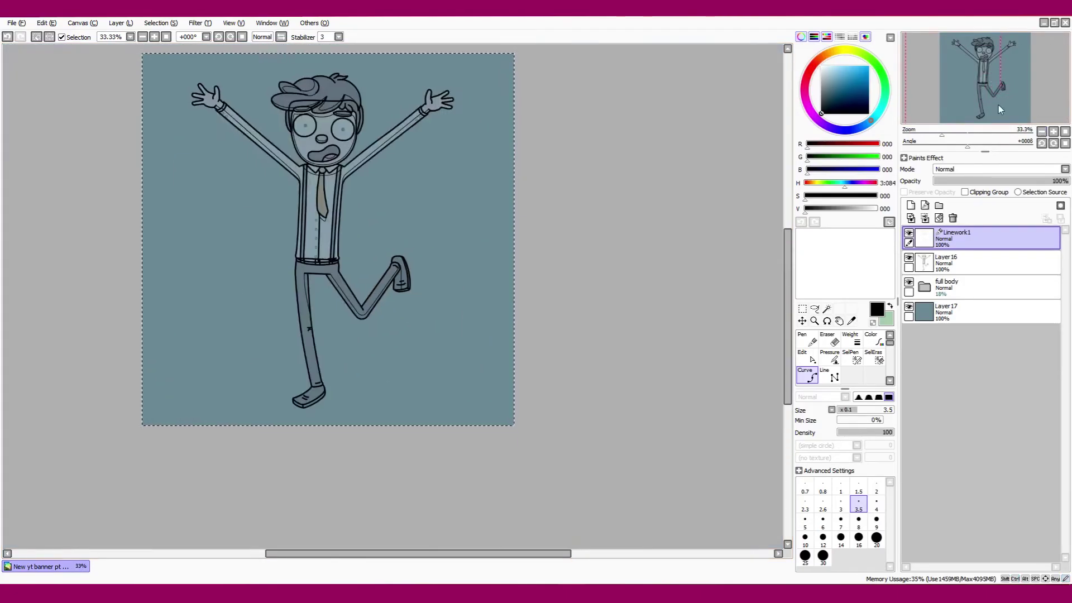
- Merge Linework1 into Layer16 and fill the outlined shadow areas of the hair, face, neck, clothes and shoes with black using the Bucket
scroll(312, 275, up, 3)
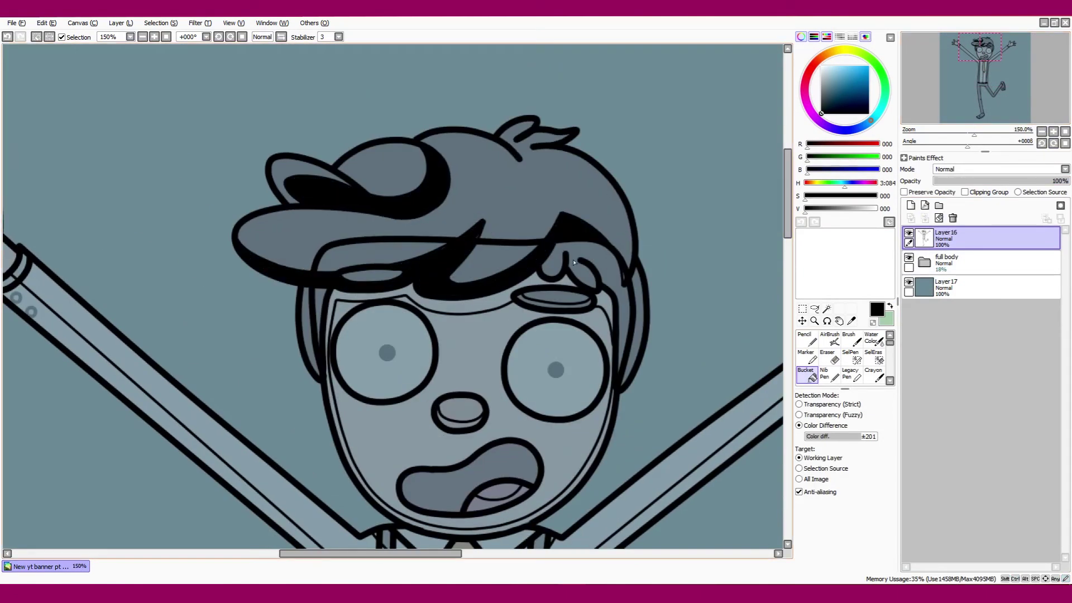
scroll(587, 178, down, 3)
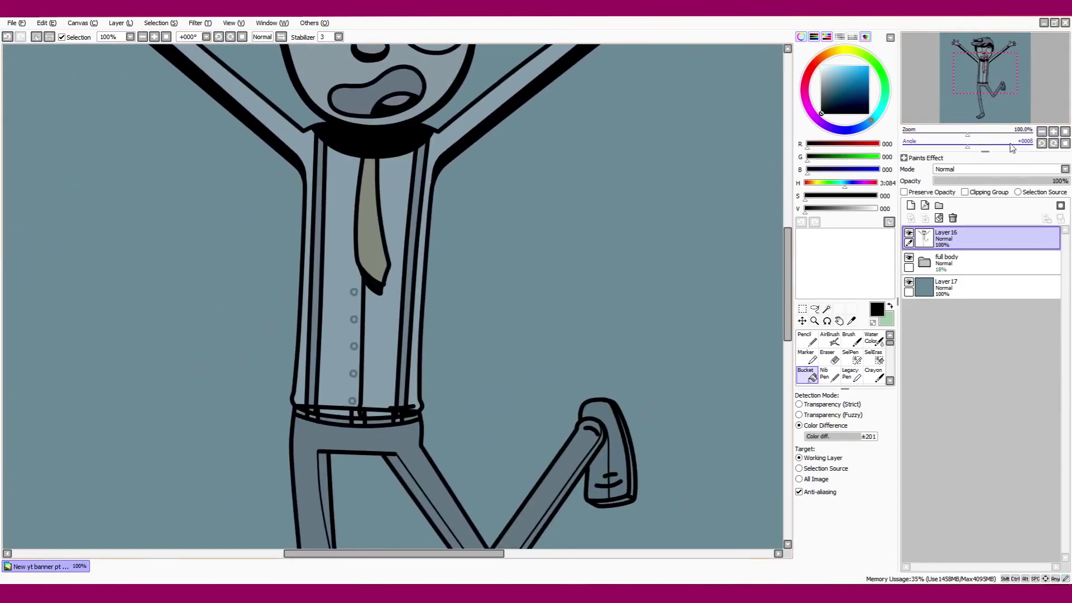
scroll(514, 286, up, 1)
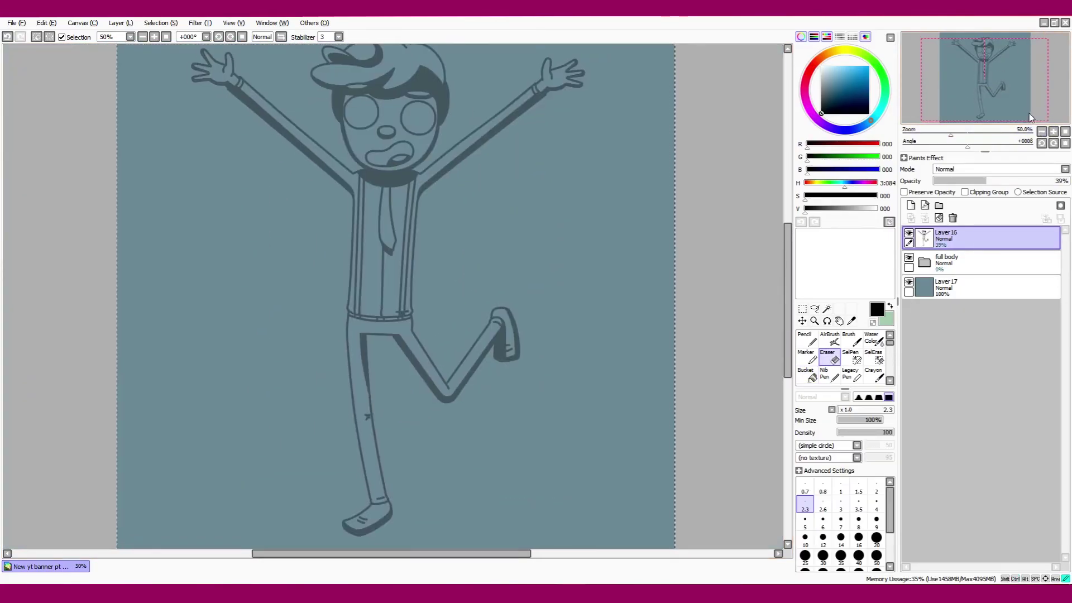
- Raise the opacity of the full body folder to bring back the flat colours
click(1042, 131)
click(983, 263)
drag(938, 181, 1062, 192)
- Increase the opacity of Layer16 slightly and hide the Layer17 background
click(982, 237)
drag(974, 181, 998, 181)
drag(971, 136, 983, 140)
click(909, 282)
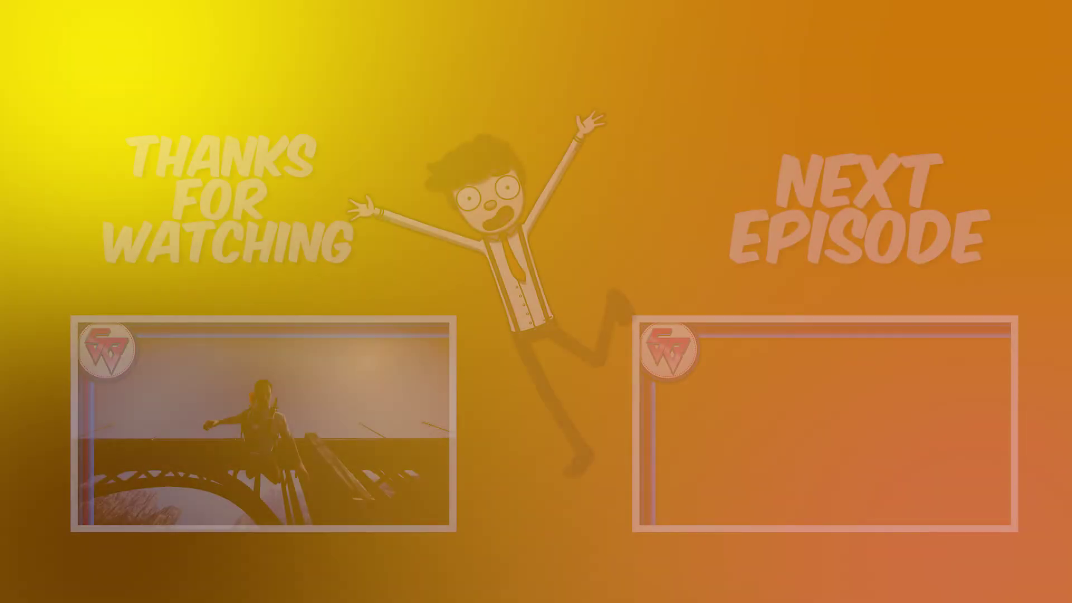